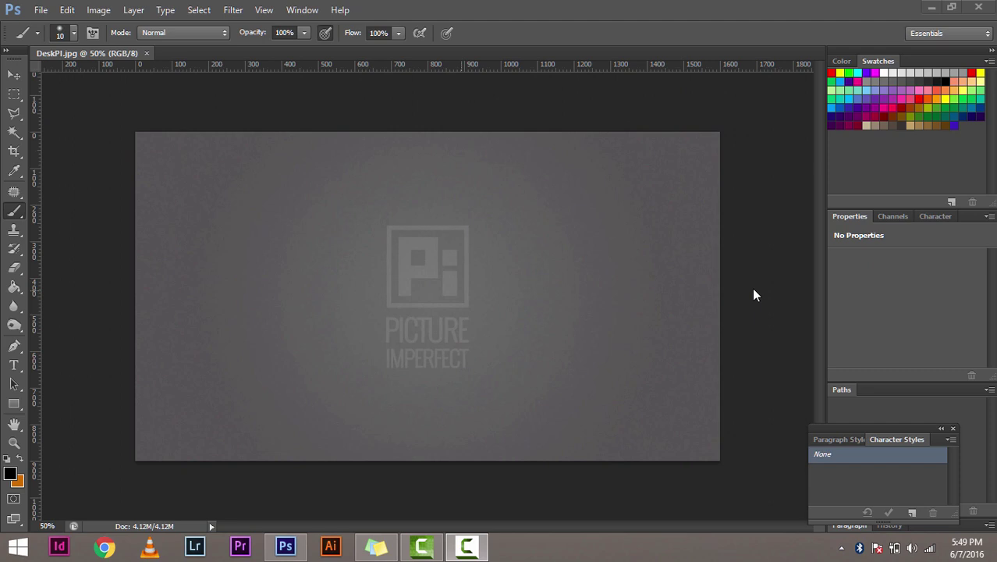
Google 'raees' in Chrome, read the maximized results, then minimize the browser
click(104, 546)
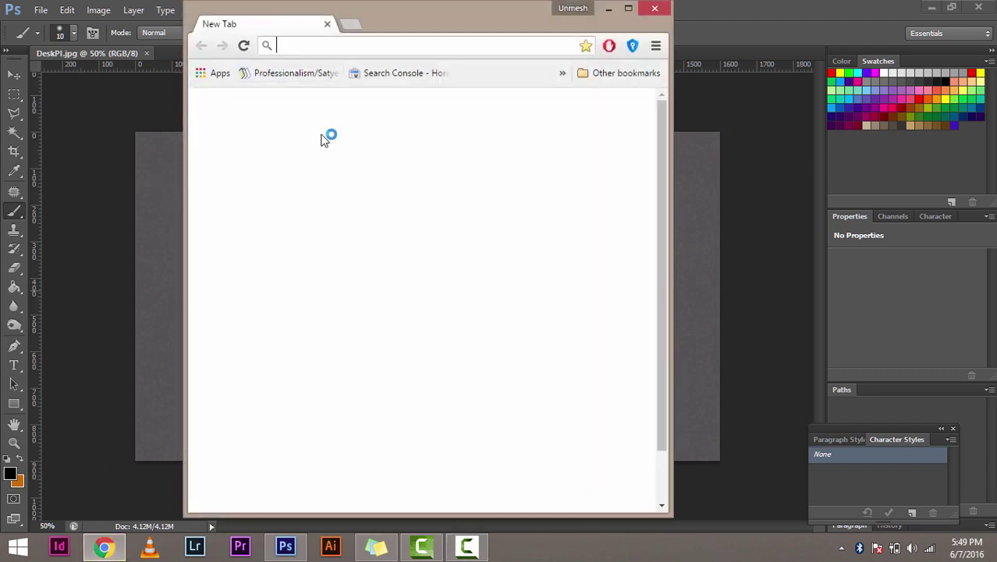
text(raes)
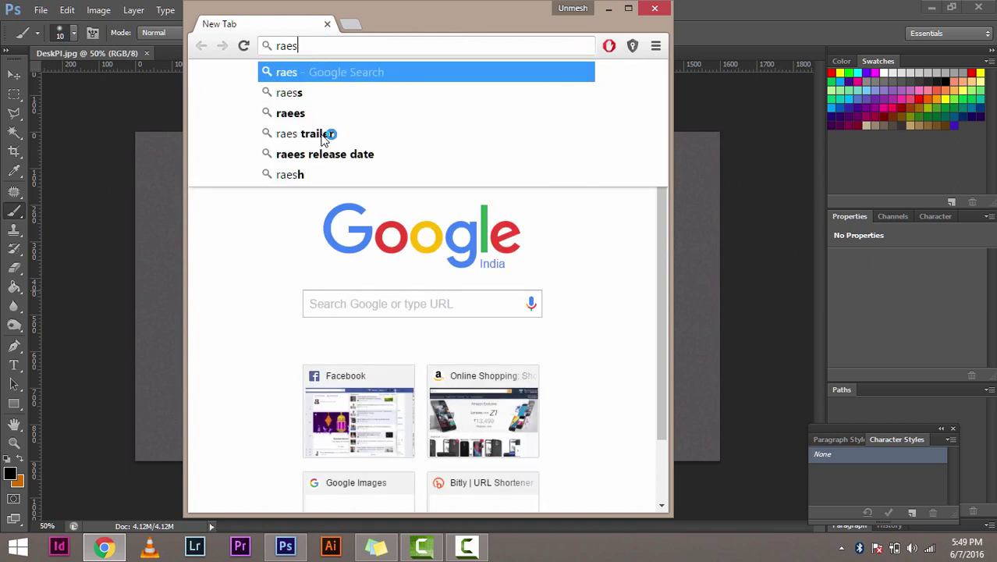
key(Down)
key(Down)
key(Return)
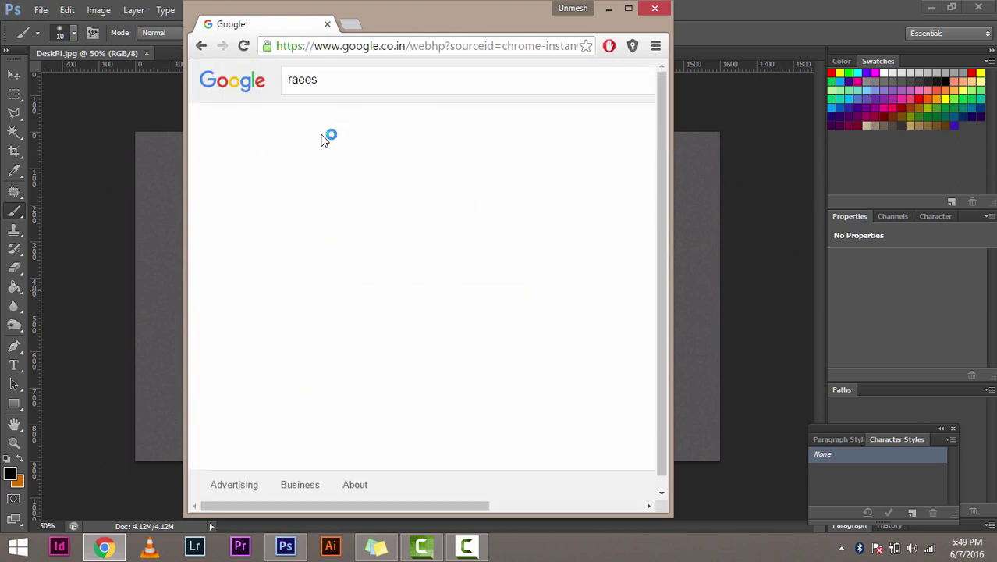
click(628, 9)
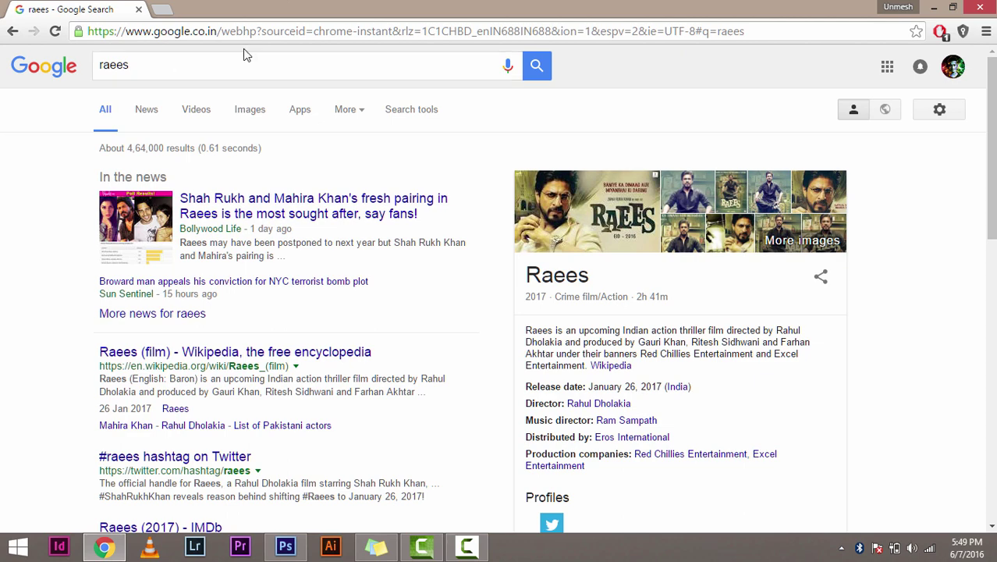
click(938, 7)
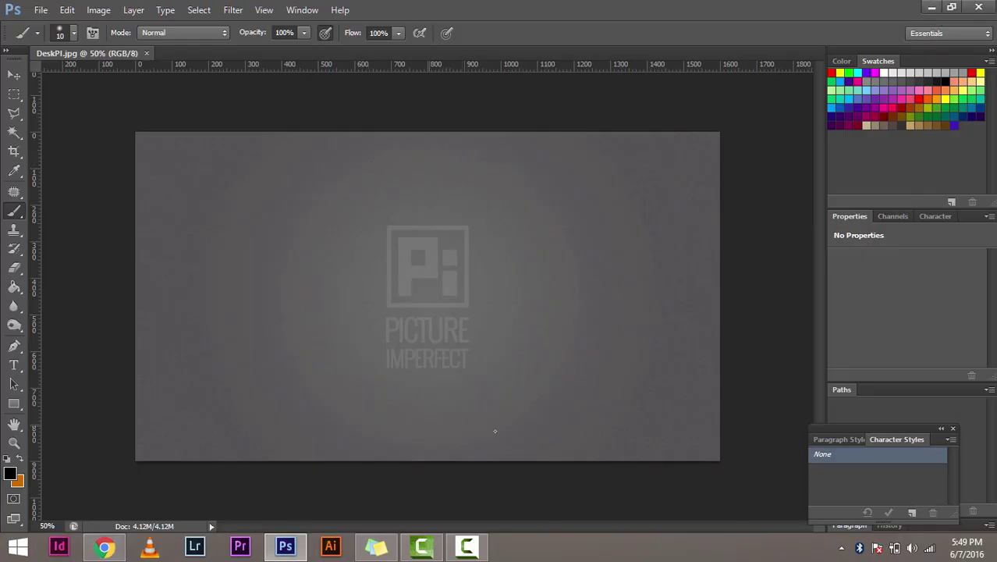
Close DeskPI.jpg and preview the bajrangi.jpg poster in Photo Viewer from the desktop
click(146, 55)
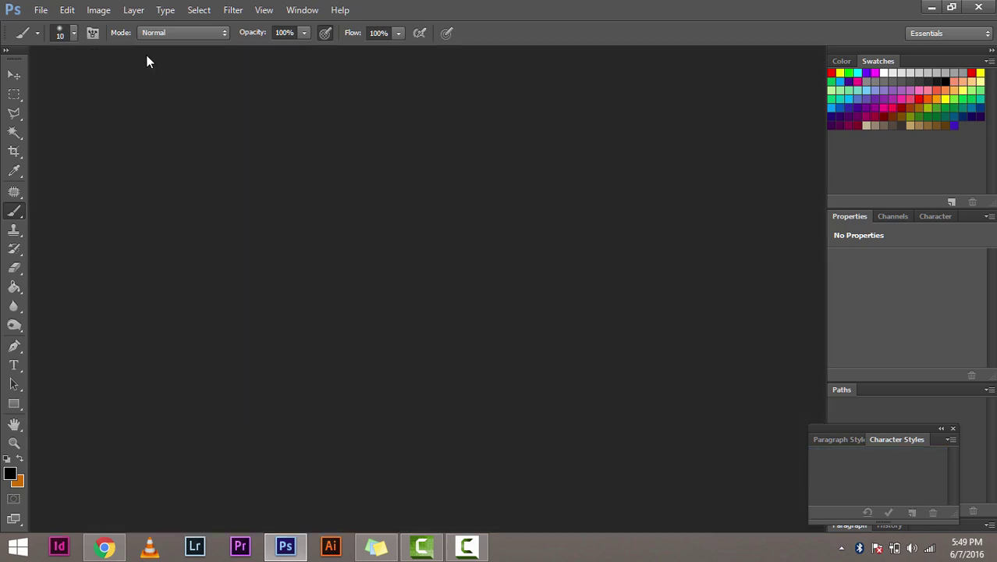
click(931, 7)
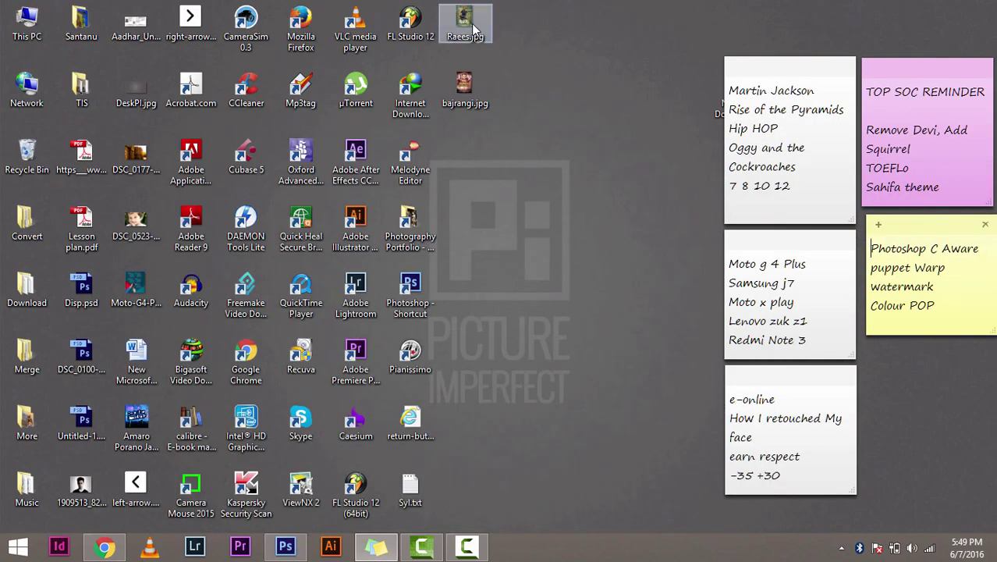
click(471, 90)
double_click(471, 90)
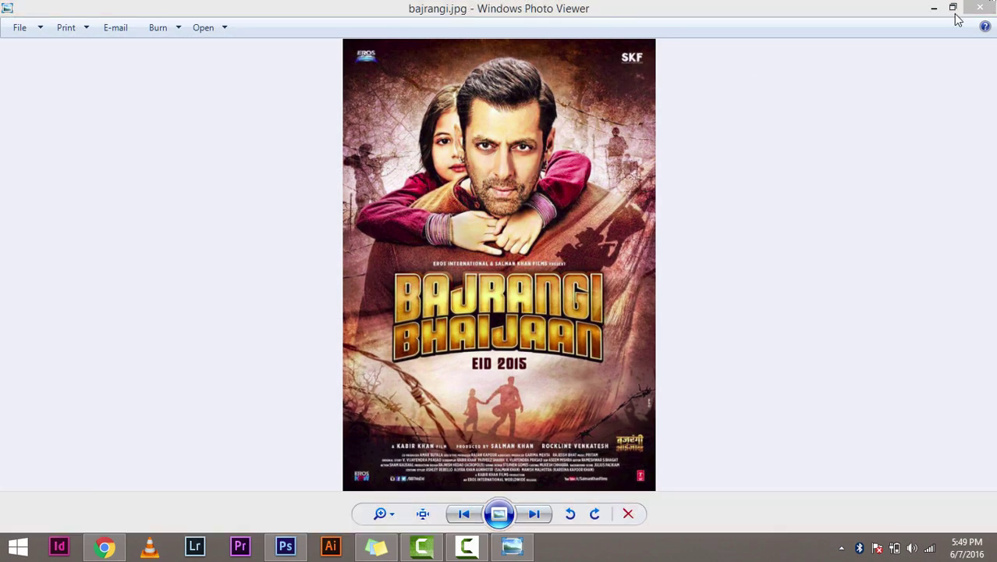
Close the preview and drag Raees.jpg onto Photoshop to open it
click(978, 9)
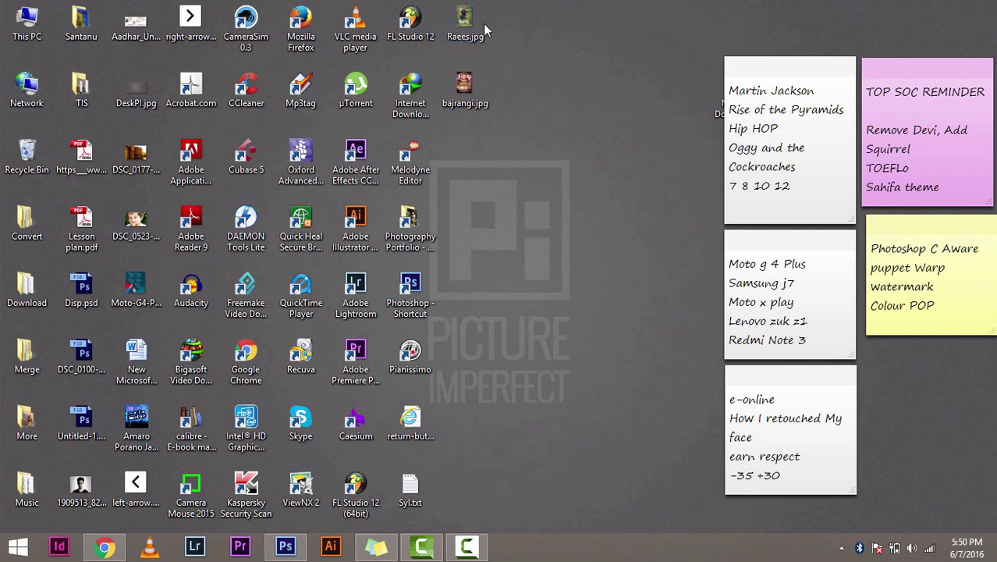
drag(465, 22, 297, 544)
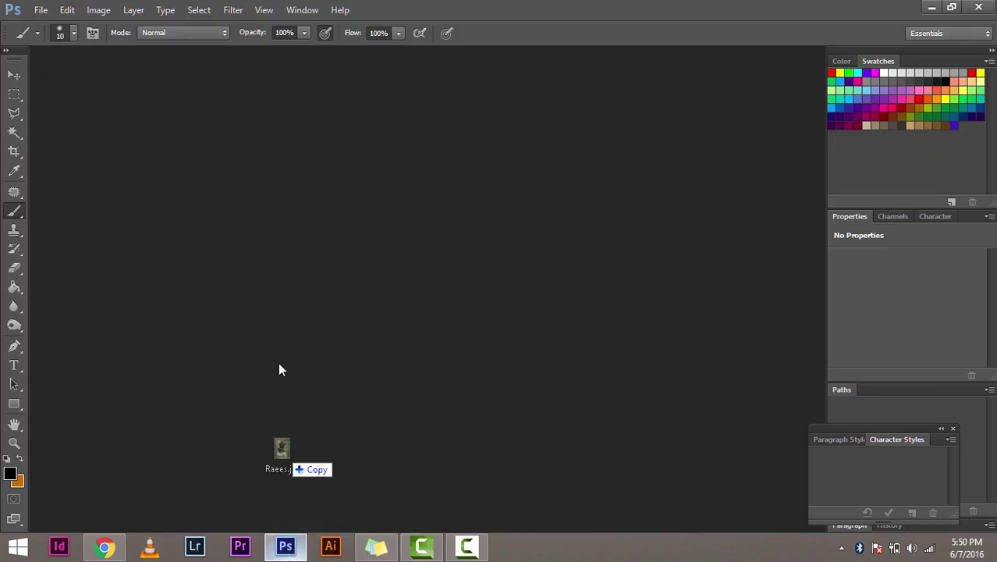
drag(297, 543, 263, 229)
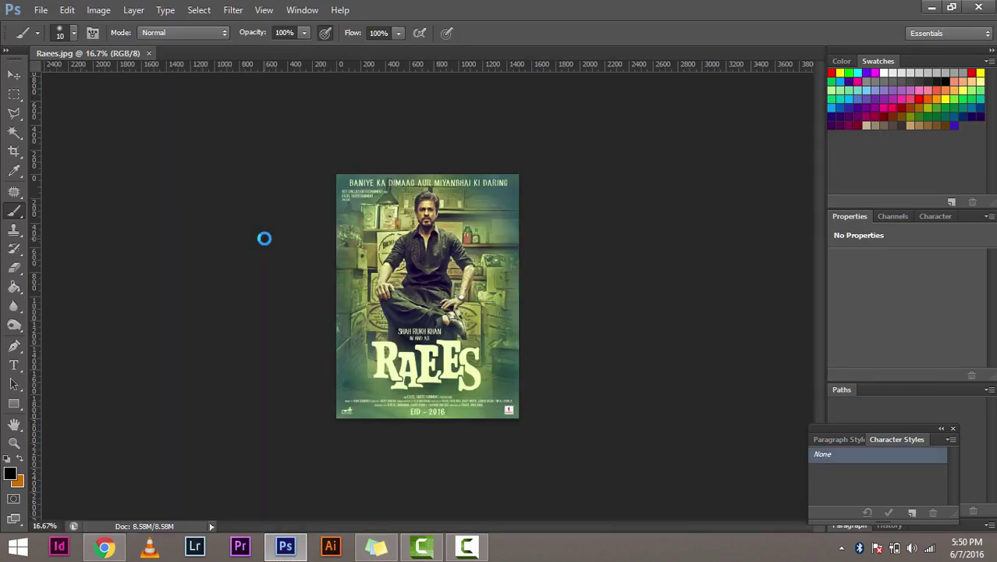
Zoom in on the Raees poster to inspect the actor's face and shirt up close
key(ctrl+plus)
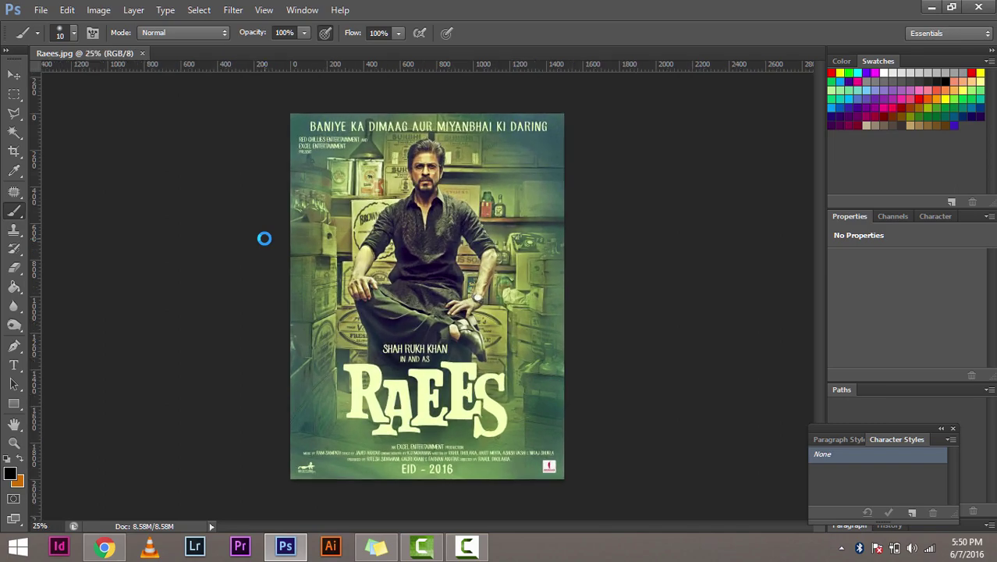
key(ctrl+plus)
key(ctrl+plus)
key(ctrl+plus)
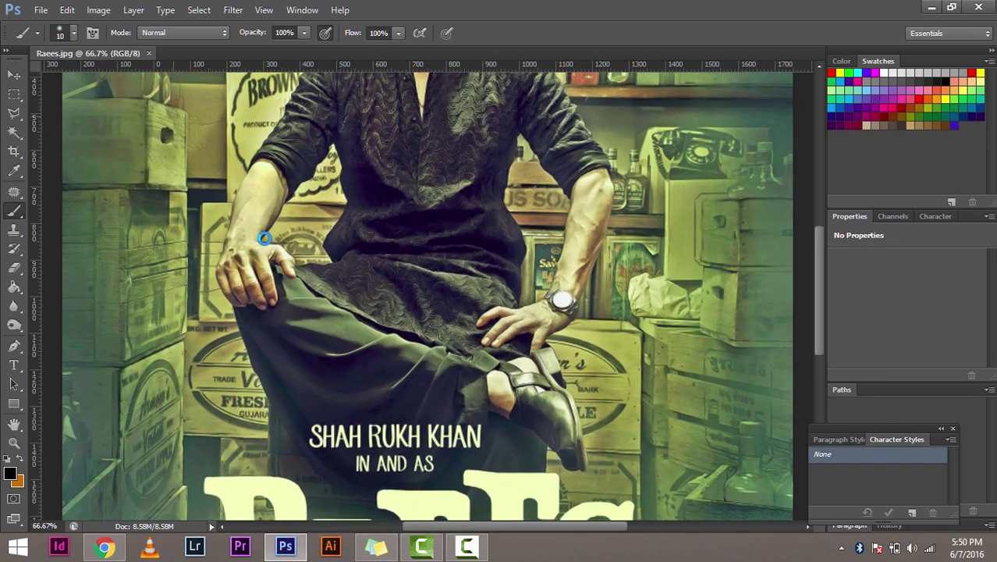
key(ctrl+plus)
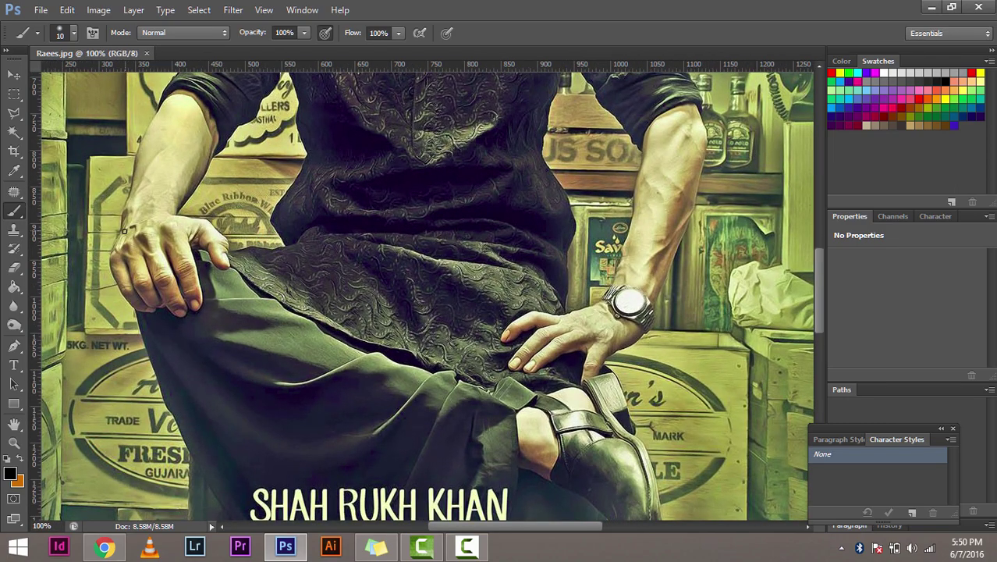
scroll(310, 257, up, 1)
scroll(310, 257, up, 5)
scroll(310, 257, up, 2)
scroll(311, 256, up, 3)
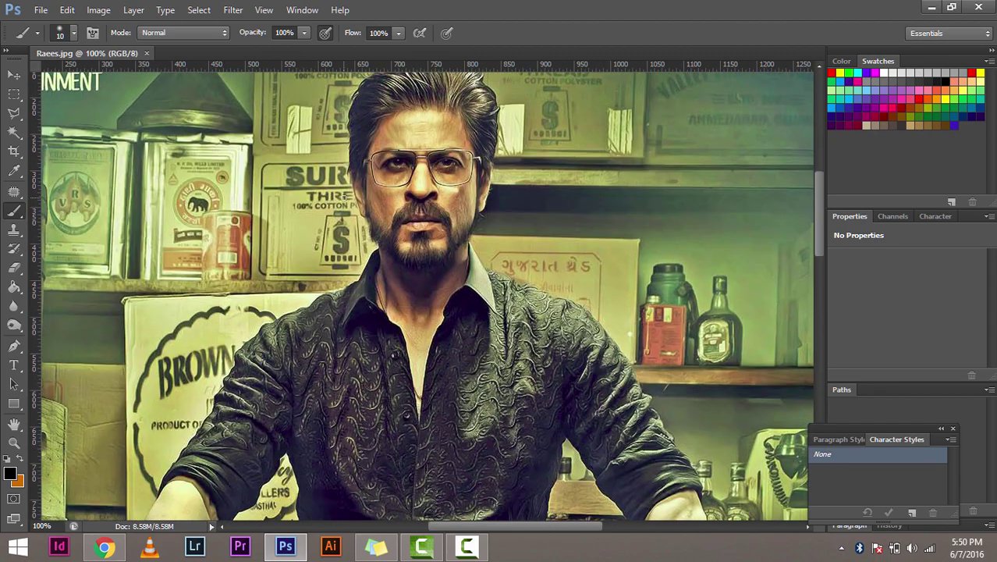
key(ctrl+plus)
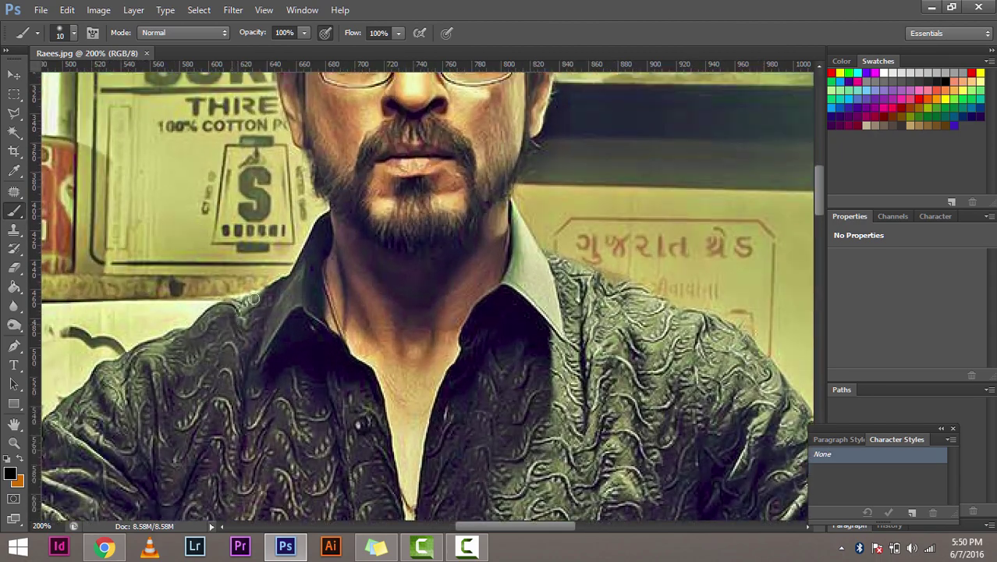
scroll(355, 136, up, 3)
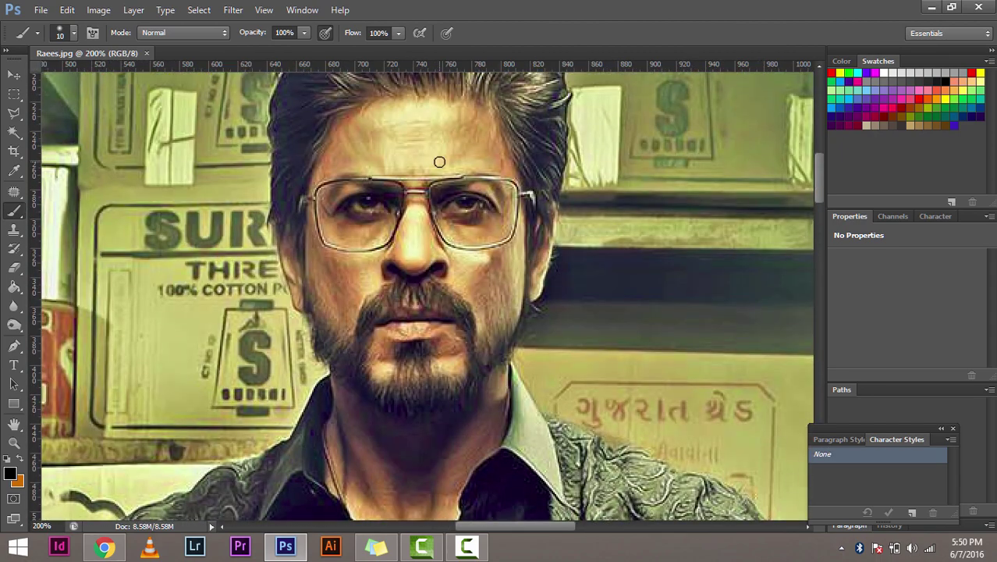
Adjust the zoom and toggle the rulers off and back on
key(ctrl+minus)
key(ctrl+minus)
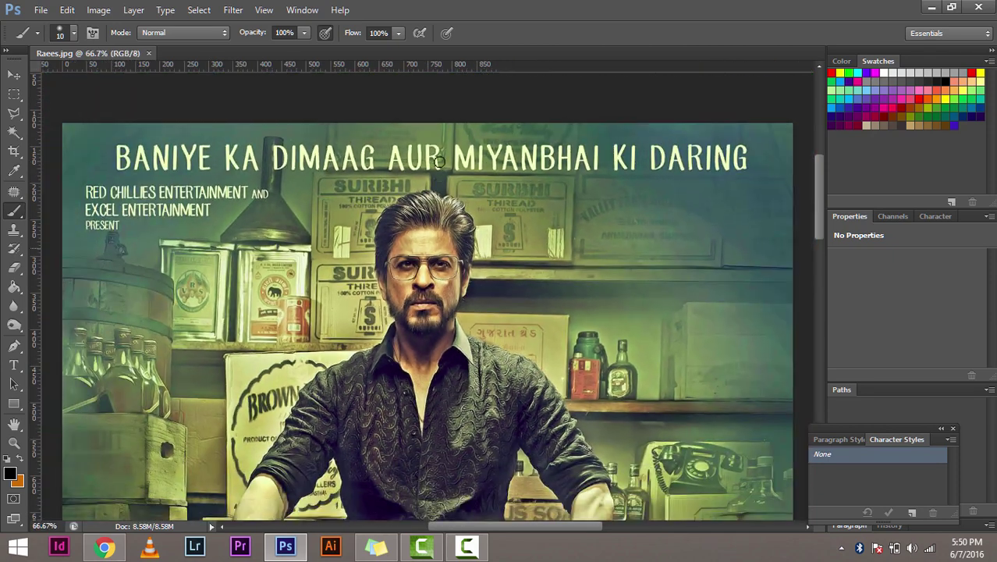
key(ctrl+plus)
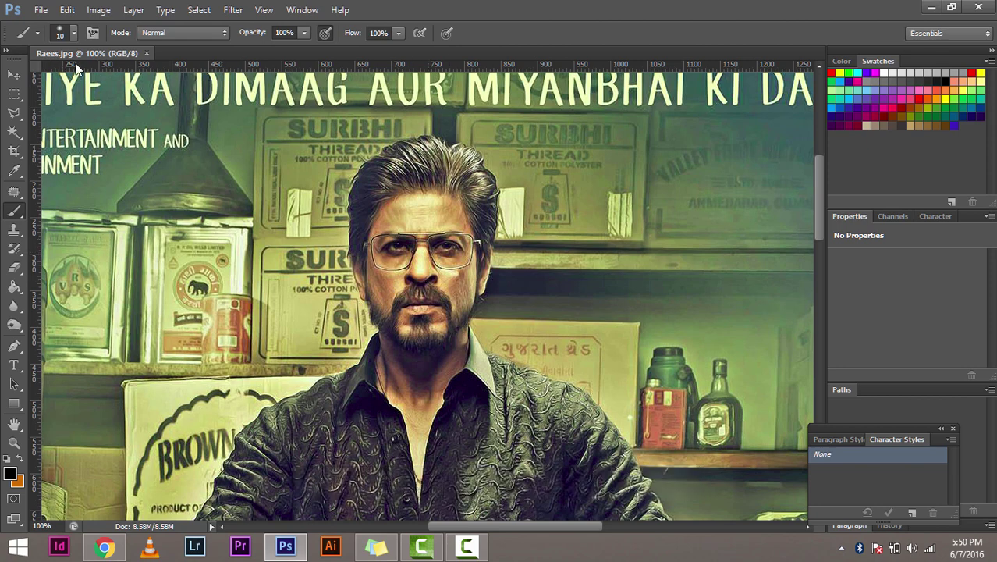
key(ctrl+r)
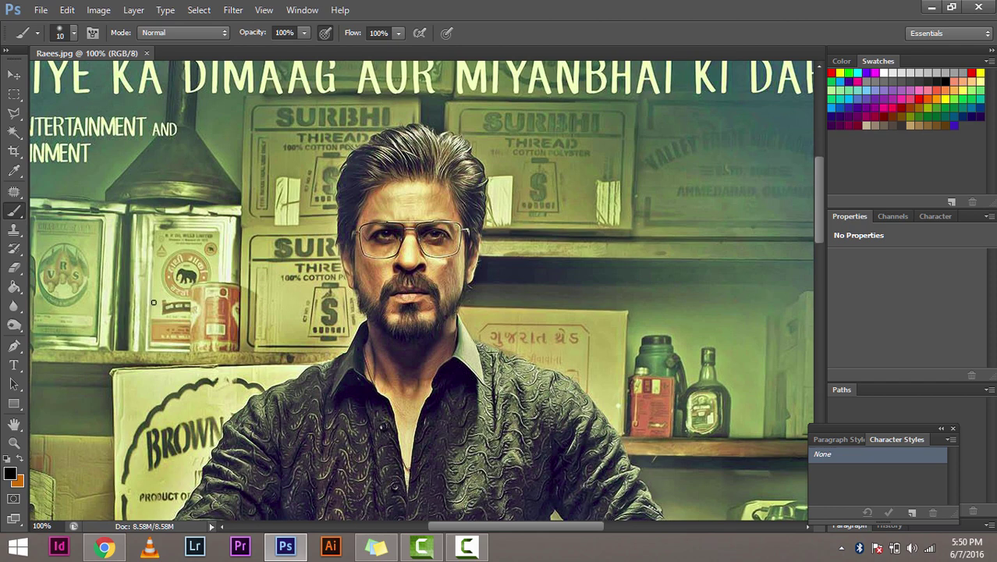
key(ctrl+r)
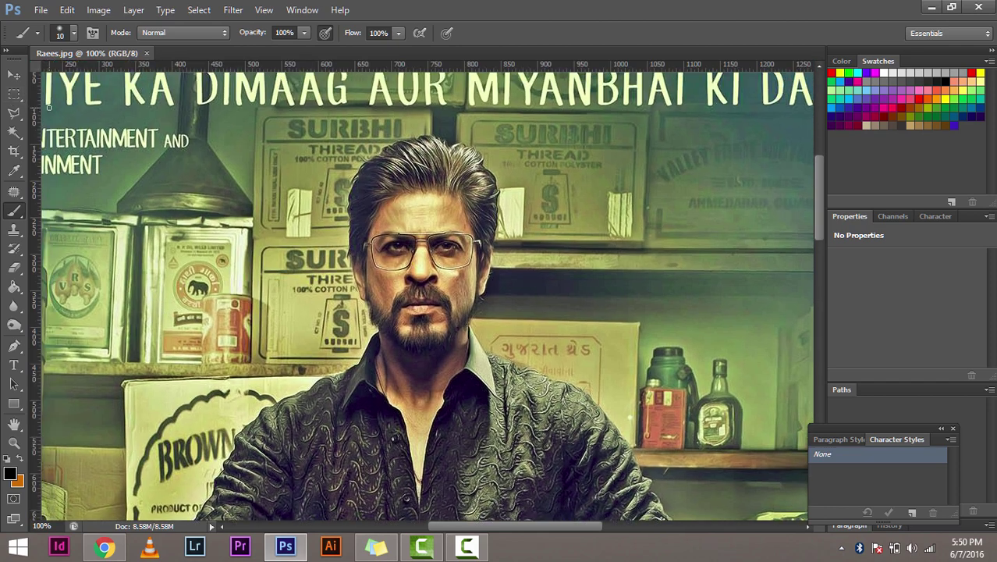
Box the face with vertical guides near X 630 and 816 px and horizontal guides near Y 141 and 438 px
drag(35, 200, 476, 347)
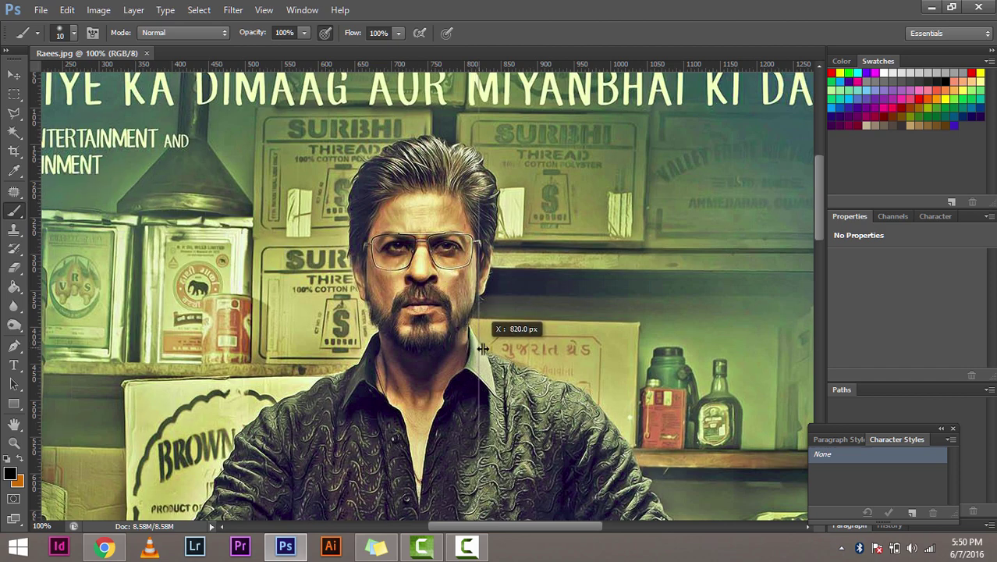
drag(475, 346, 476, 350)
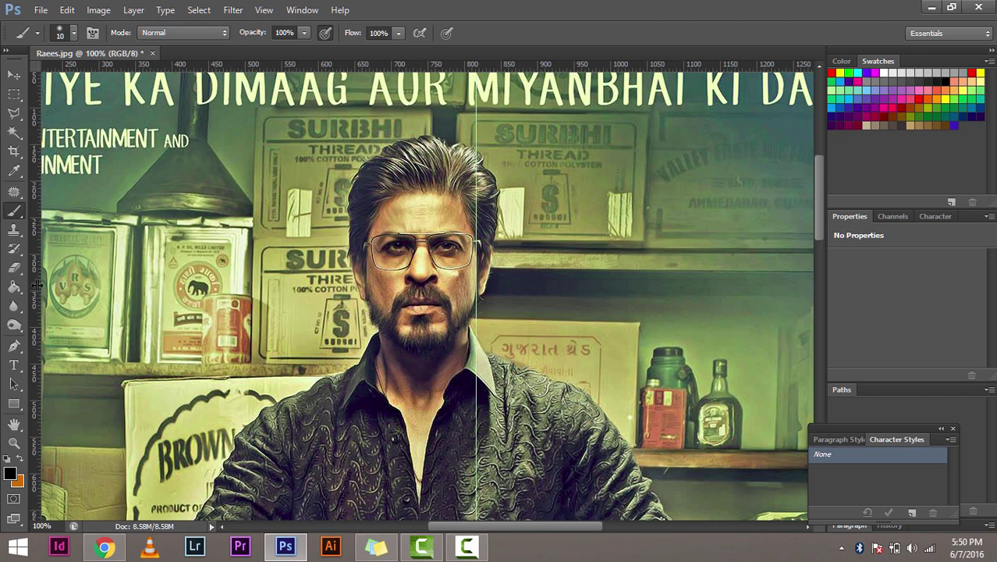
drag(35, 285, 366, 365)
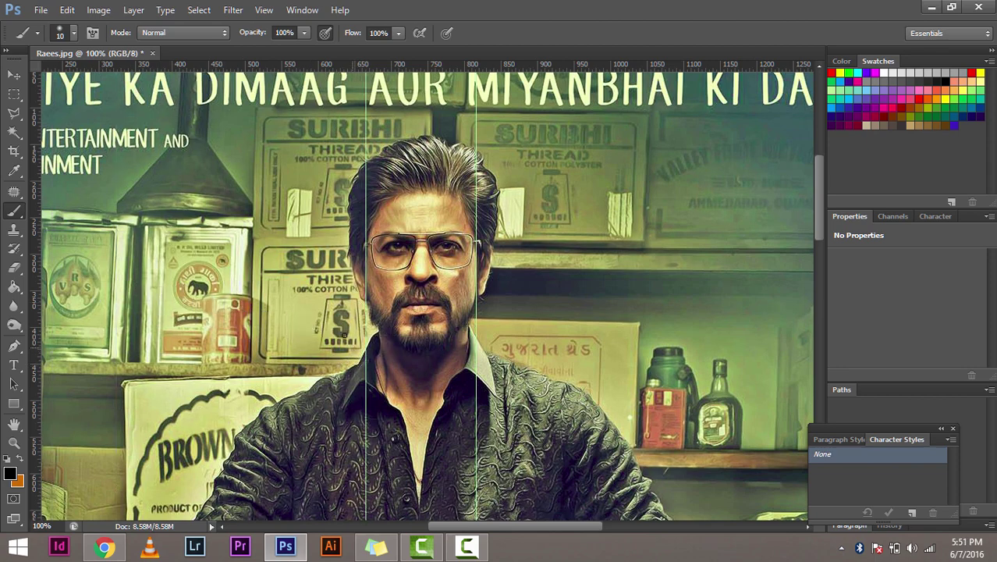
drag(428, 65, 456, 137)
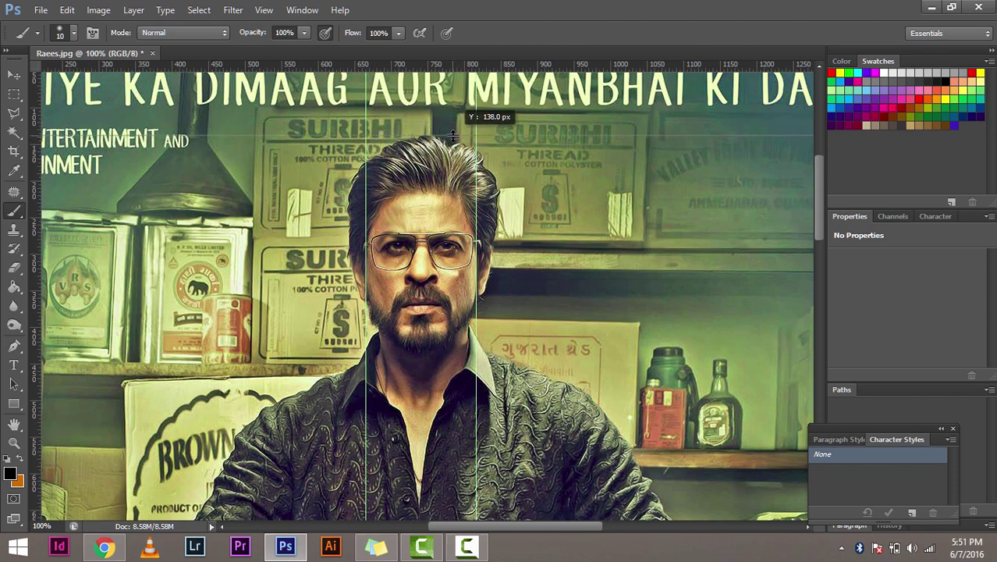
drag(456, 137, 456, 135)
drag(431, 67, 448, 354)
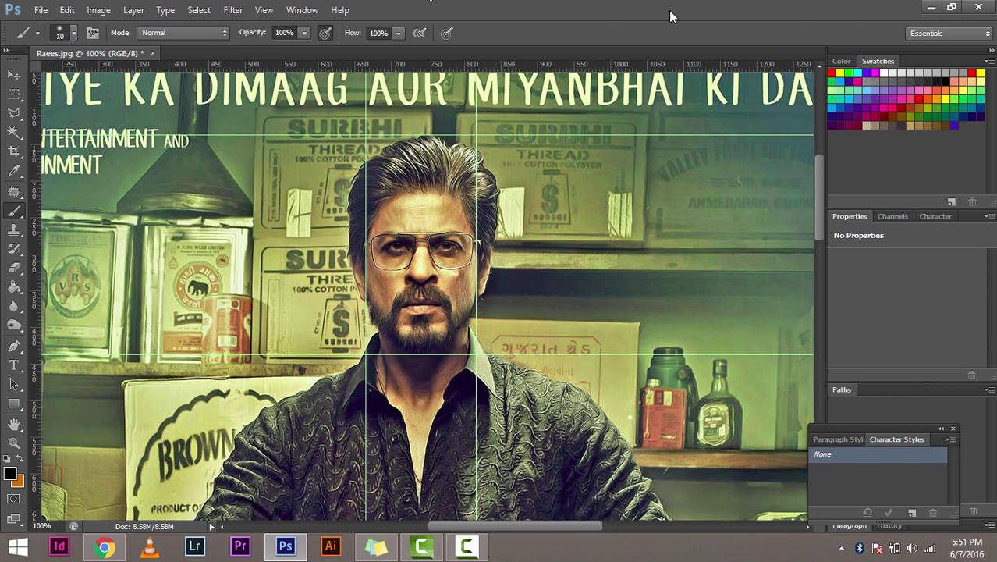
Drag bajrangi.jpg from the desktop into Photoshop as a second document tab
click(931, 7)
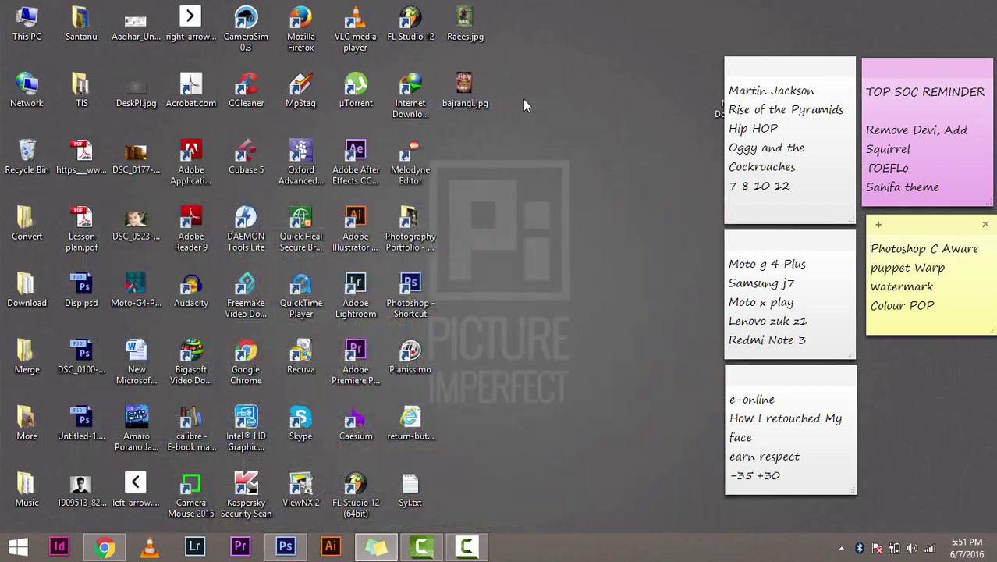
mouse_move(466, 89)
mouse_down()
mouse_move(440, 409)
mouse_move(213, 78)
mouse_move(215, 50)
mouse_move(450, 302)
mouse_move(238, 52)
mouse_up()
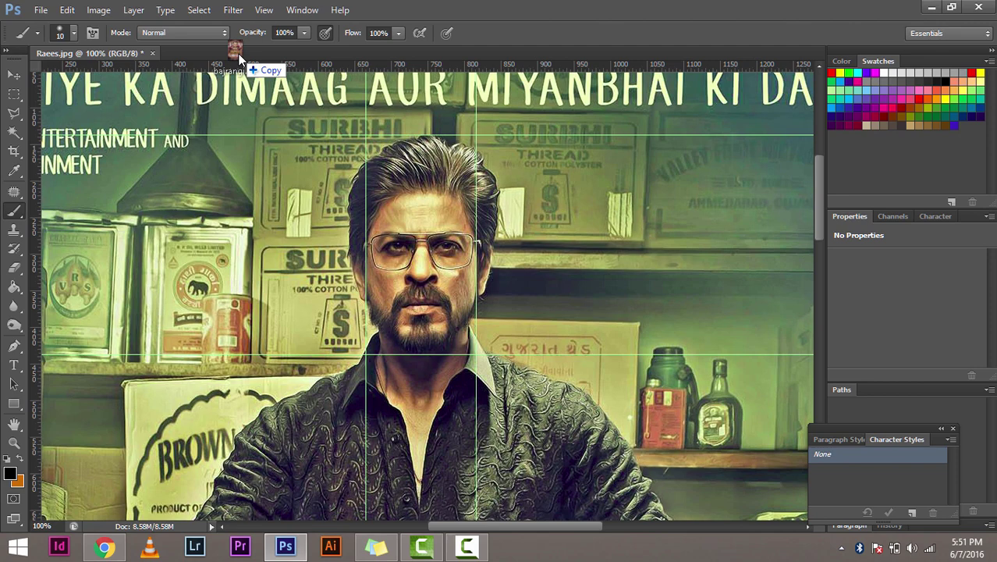
mouse_move(238, 54)
mouse_down()
mouse_move(184, 45)
mouse_move(199, 53)
mouse_up()
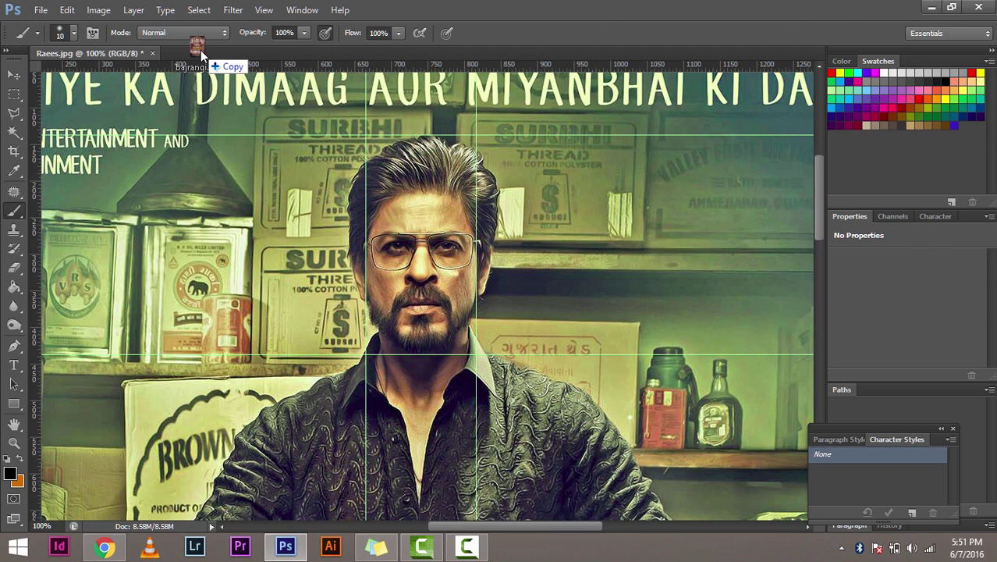
drag(200, 49, 200, 50)
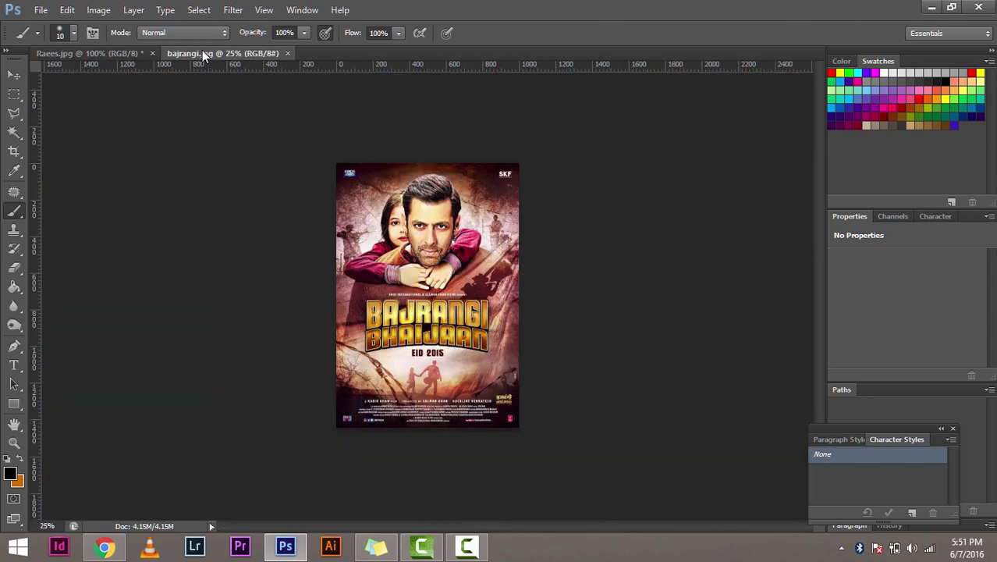
Show the Layers panel from the Window menu and dock it in the right-hand panel area
key(ctrl+plus)
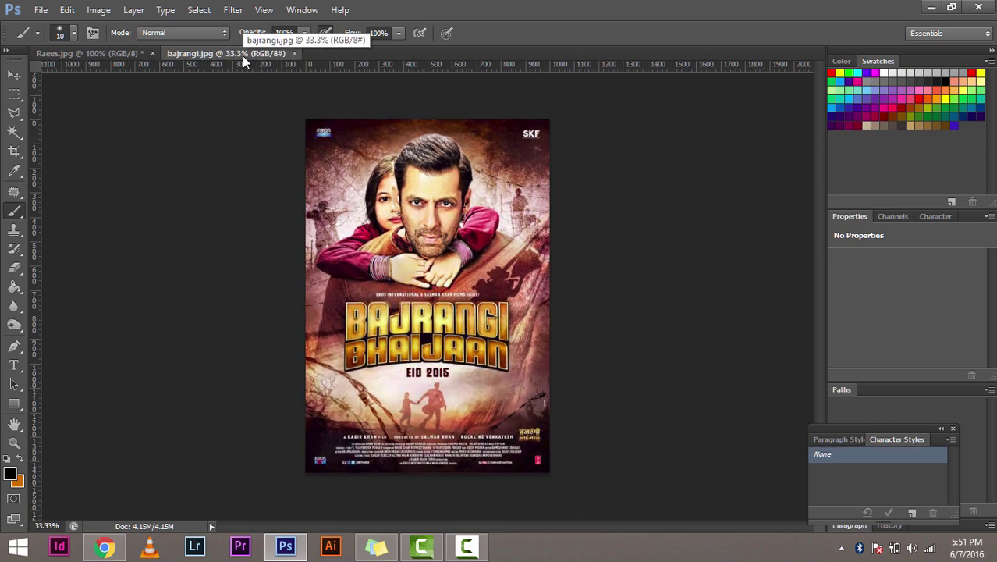
key(ctrl+plus)
key(ctrl+plus)
scroll(530, 202, up, 2)
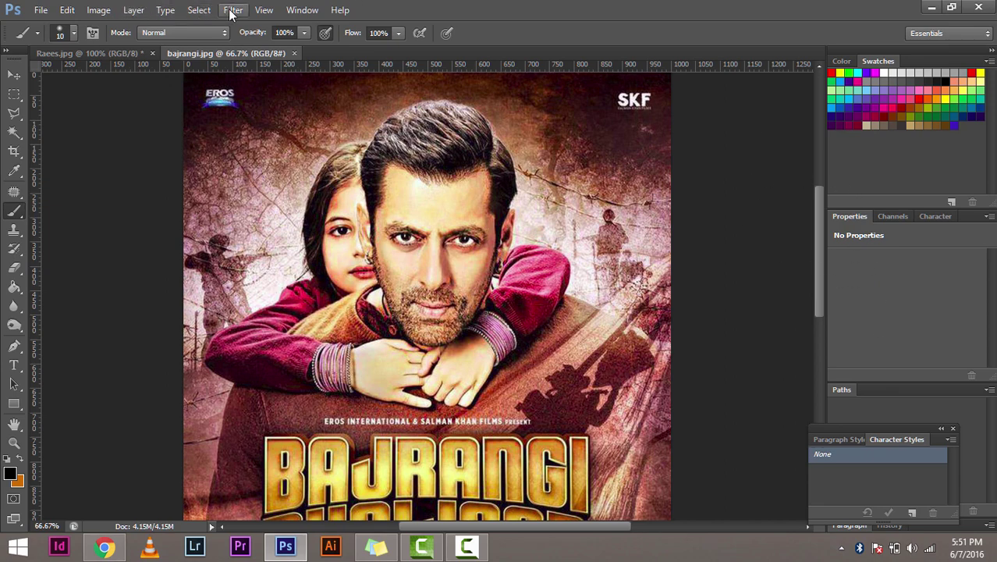
click(309, 11)
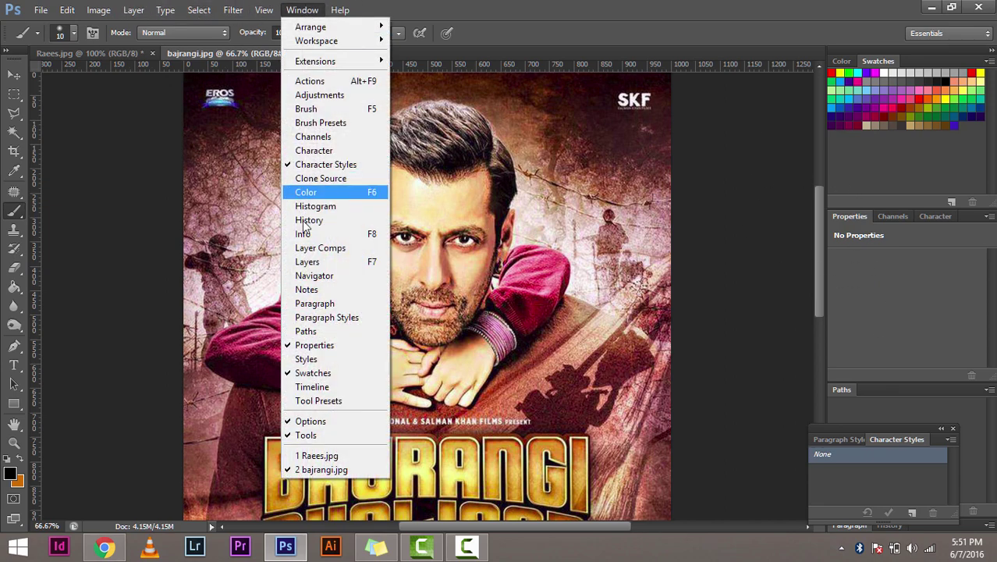
click(326, 262)
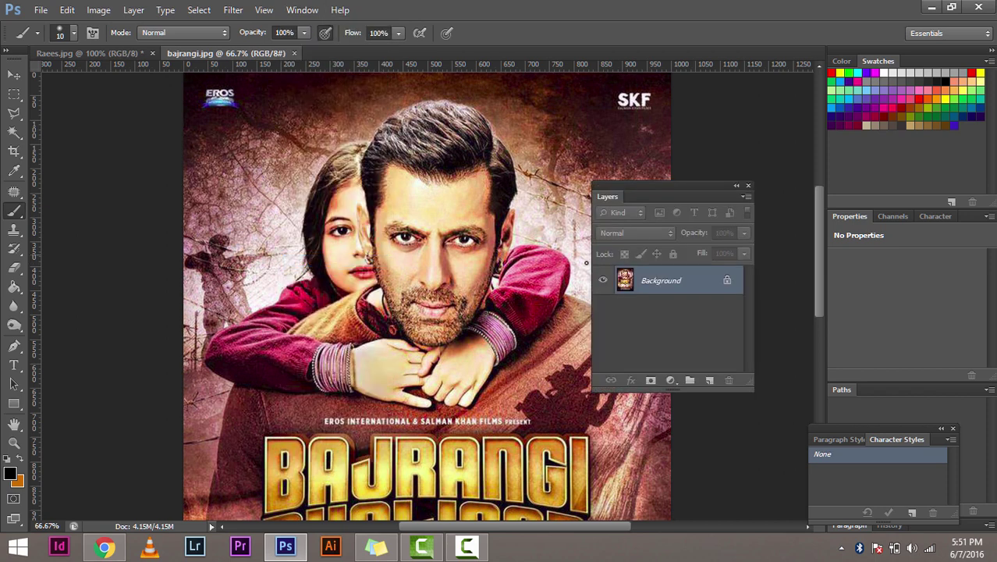
mouse_move(616, 195)
mouse_down()
mouse_move(961, 221)
mouse_move(844, 213)
mouse_up()
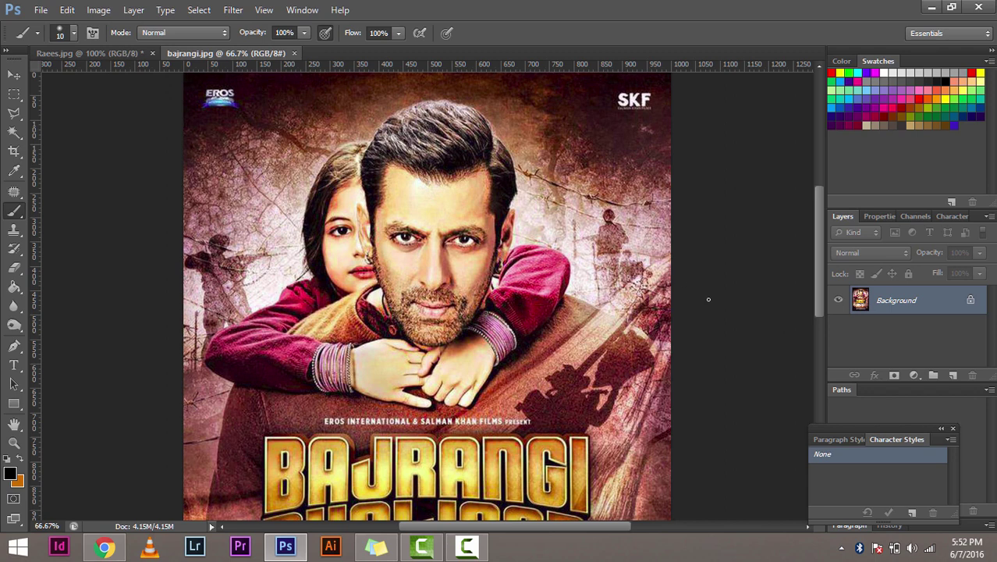
Convert the bajrangi poster's locked Background into an editable Layer 0
click(13, 74)
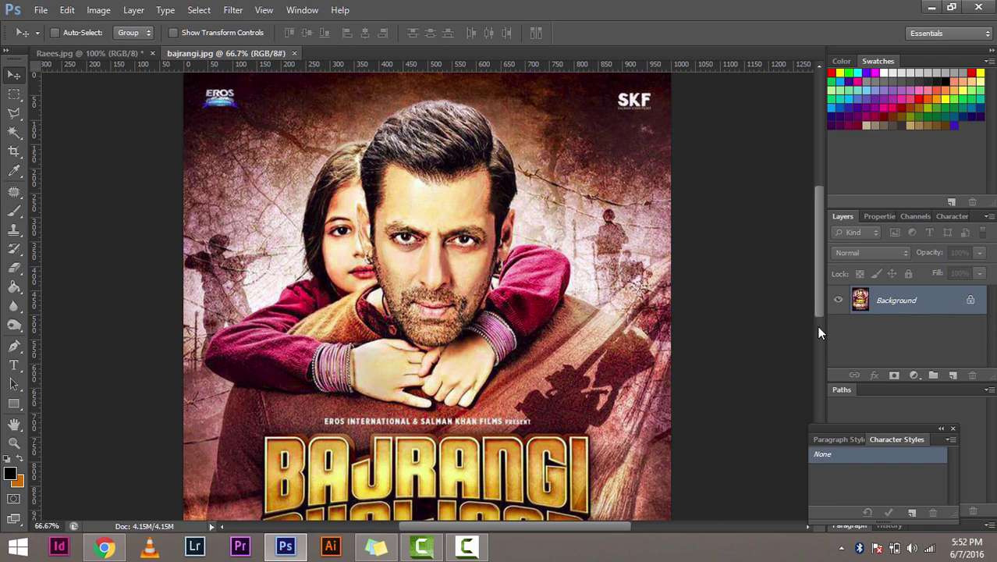
double_click(886, 302)
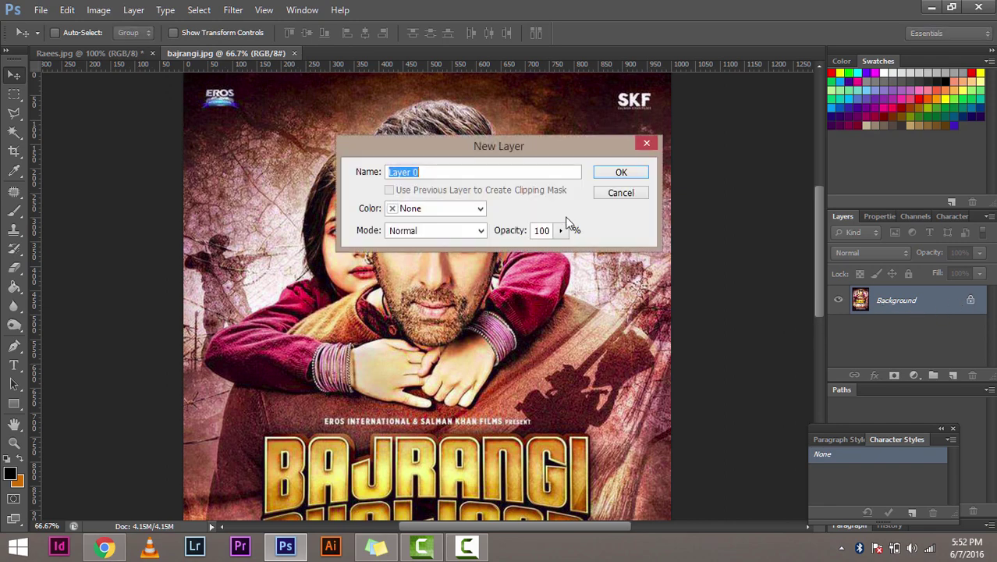
click(621, 171)
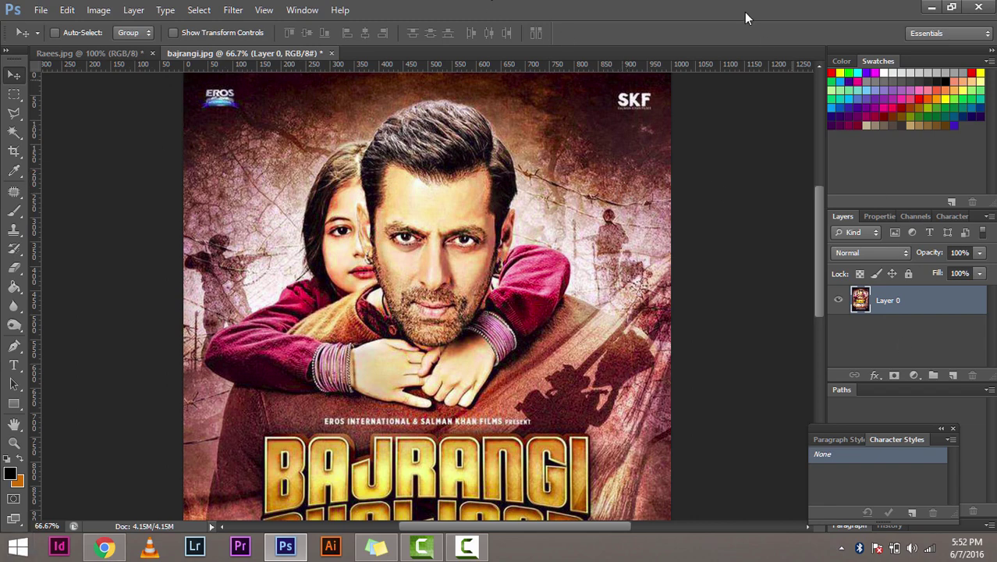
scroll(624, 234, left, 2)
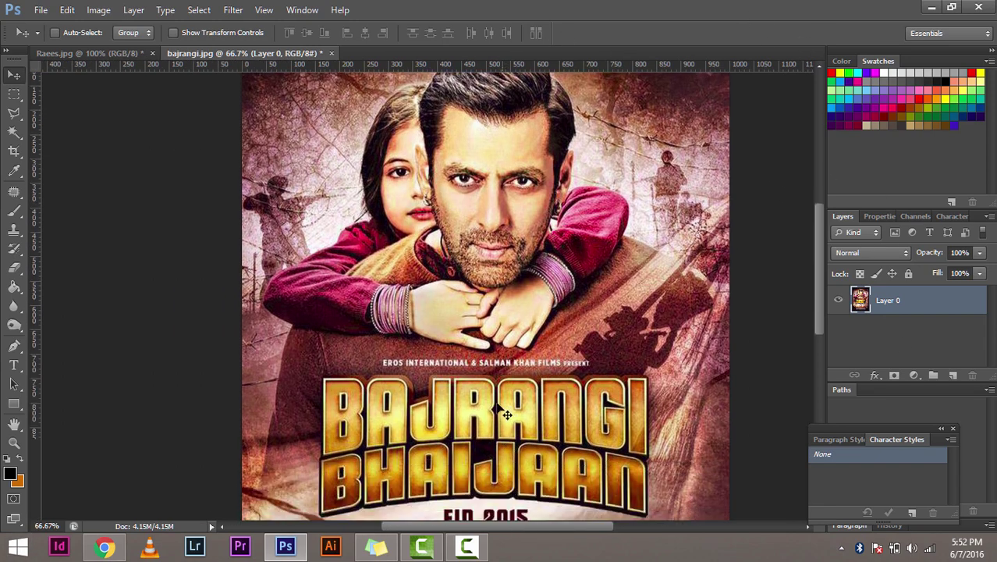
scroll(425, 265, up, 2)
Glance at Raees.jpg, then return to bajrangi.jpg and zoom it to 100%
click(89, 51)
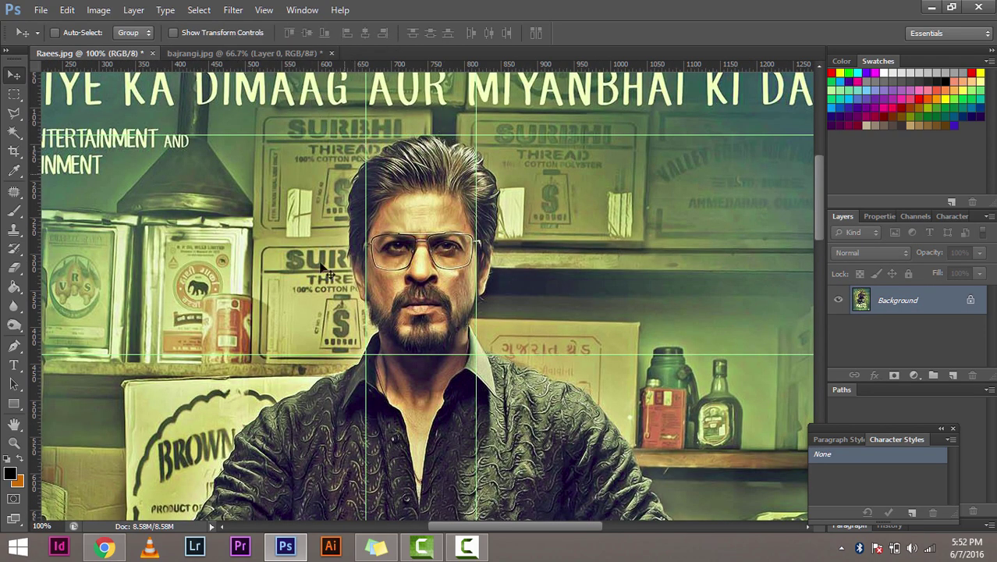
click(306, 53)
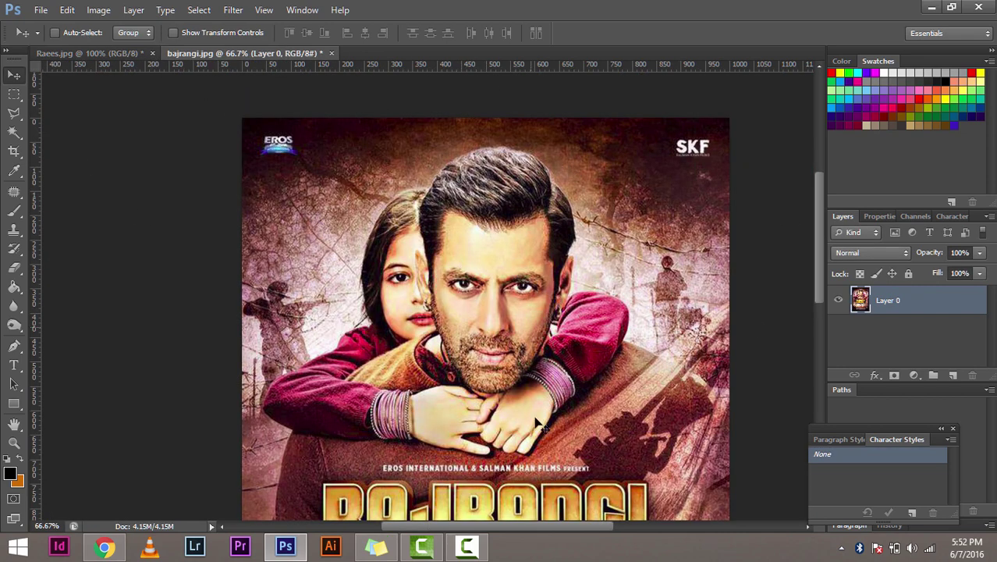
key(ctrl+plus)
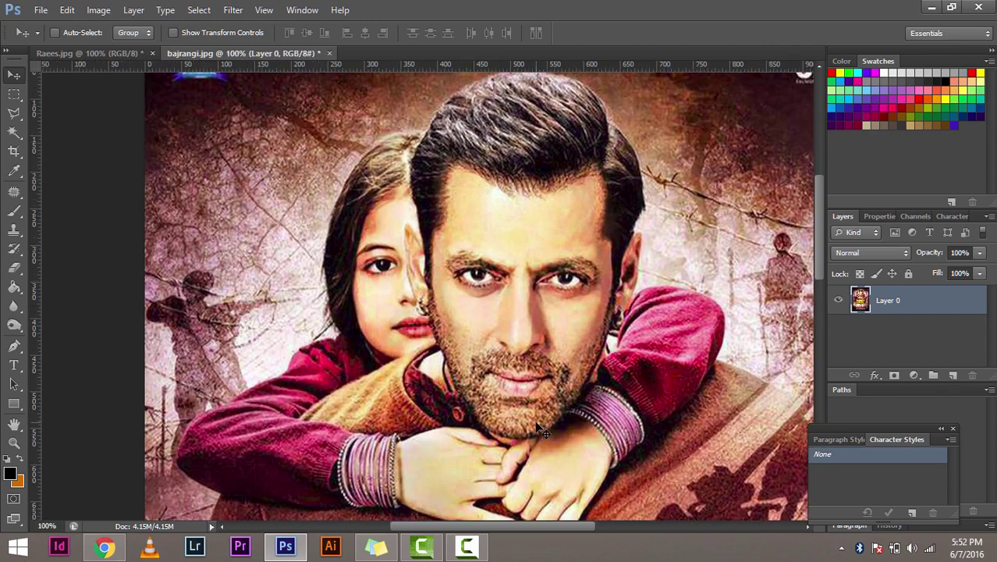
scroll(536, 428, up, 3)
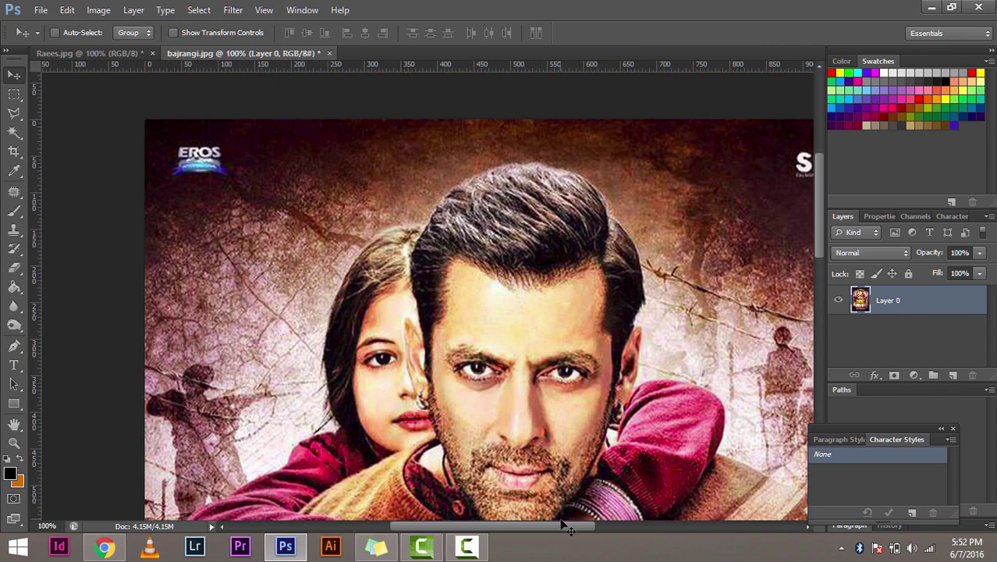
drag(563, 525, 600, 525)
scroll(482, 190, down, 3)
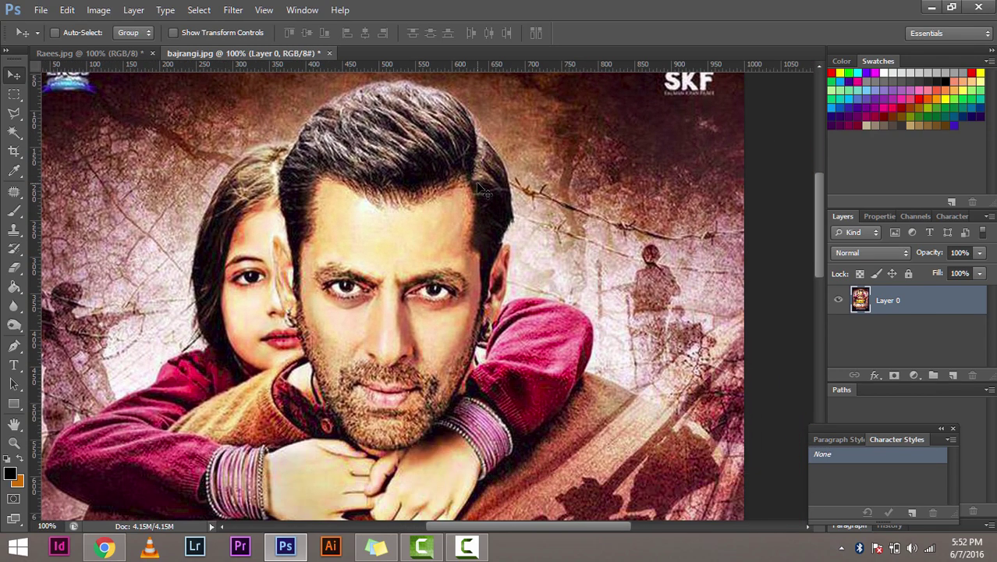
click(110, 56)
click(243, 53)
scroll(499, 273, up, 1)
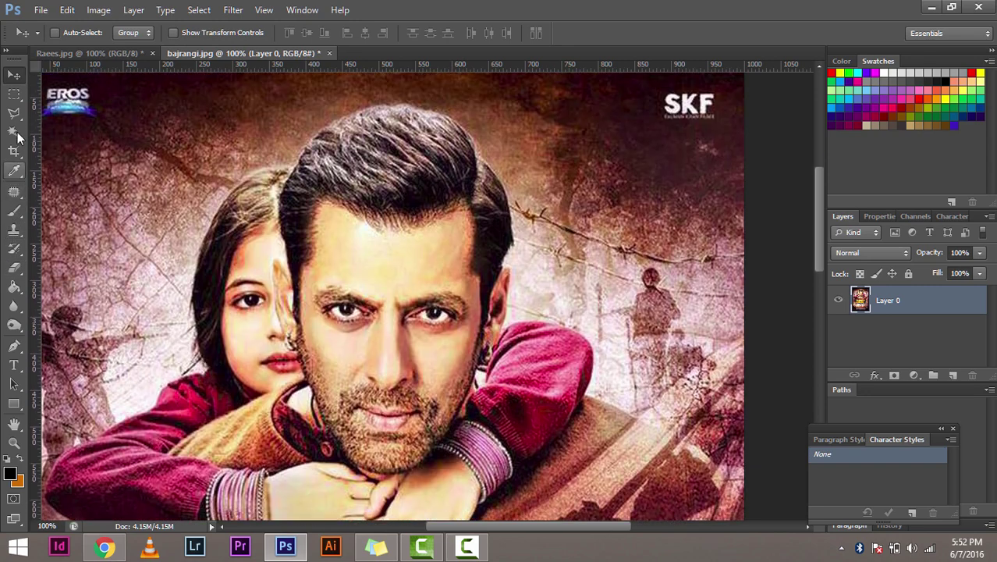
click(14, 113)
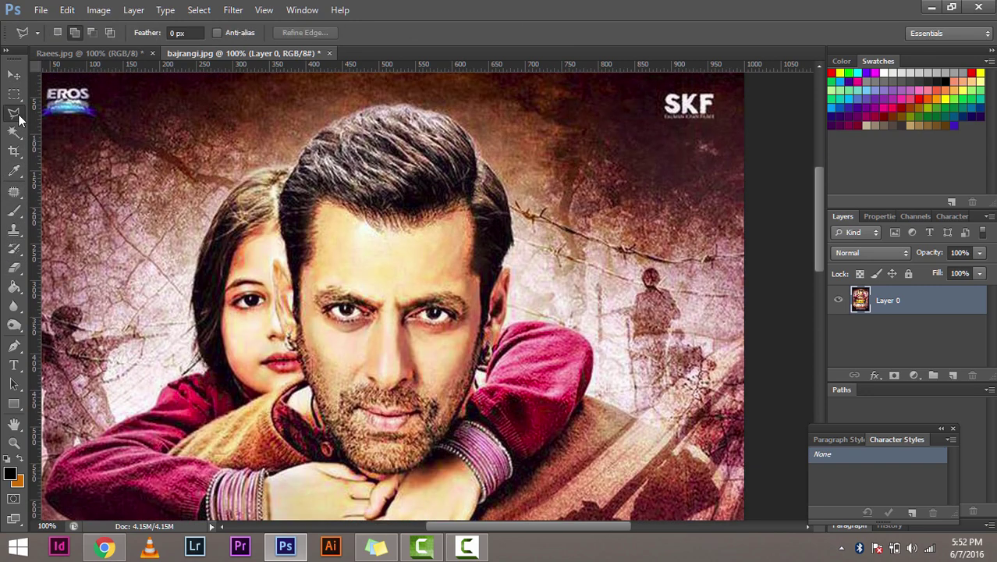
click(254, 259)
click(282, 348)
click(287, 383)
click(332, 472)
click(367, 516)
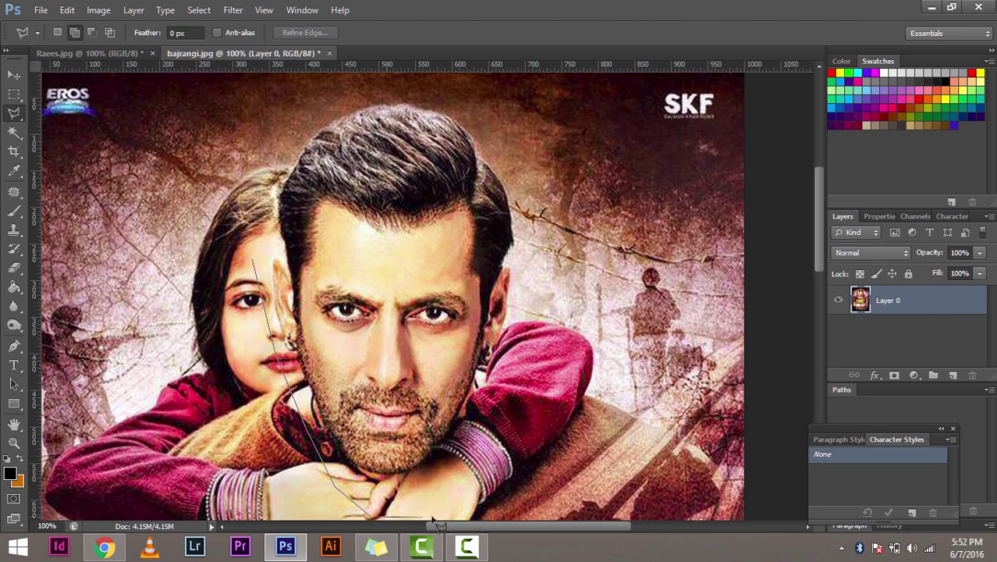
click(436, 516)
click(473, 485)
click(509, 395)
click(539, 291)
click(538, 223)
click(482, 96)
click(398, 145)
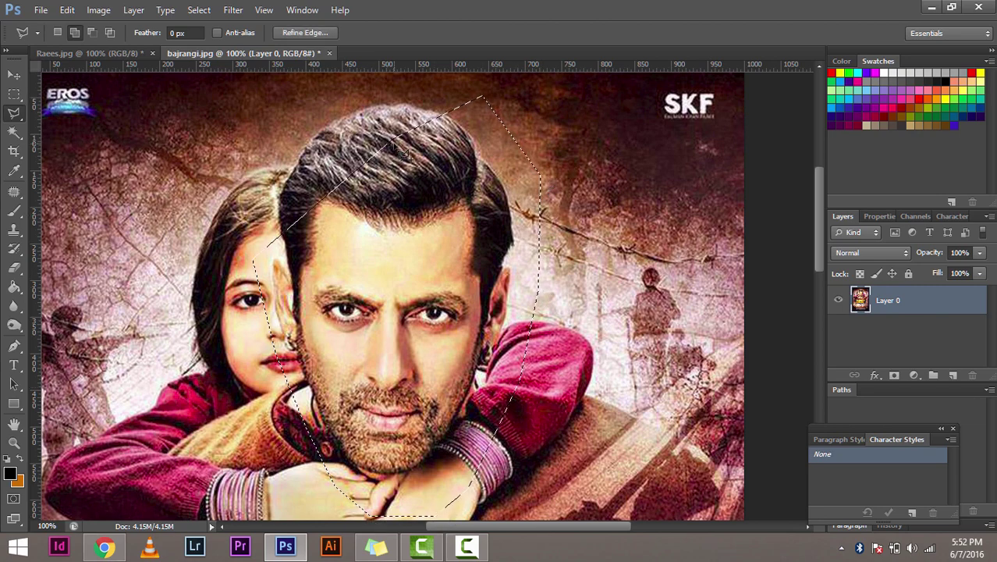
key(ctrl+d)
right_click(20, 113)
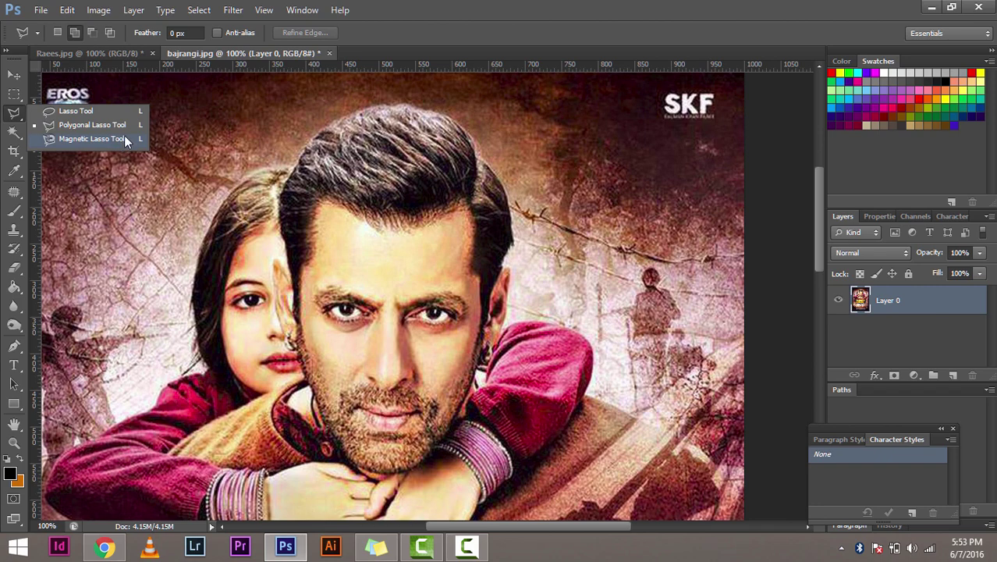
Discard a trial freehand lasso outline and switch to the Polygonal Lasso Tool
click(131, 117)
mouse_move(244, 248)
mouse_down()
mouse_move(314, 478)
mouse_move(383, 520)
mouse_move(524, 452)
mouse_move(578, 249)
mouse_move(244, 128)
mouse_up()
key(ctrl+d)
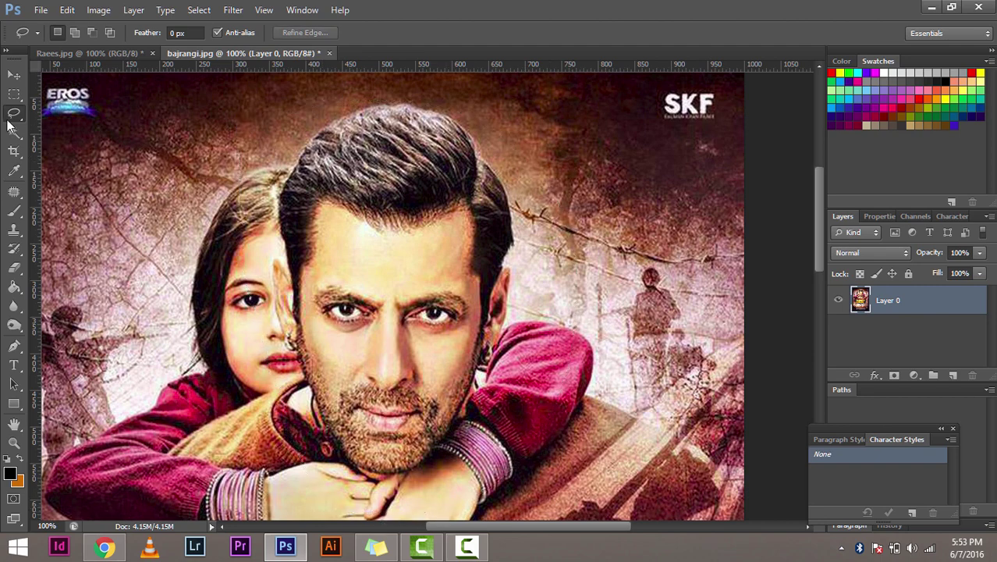
right_click(22, 117)
click(91, 125)
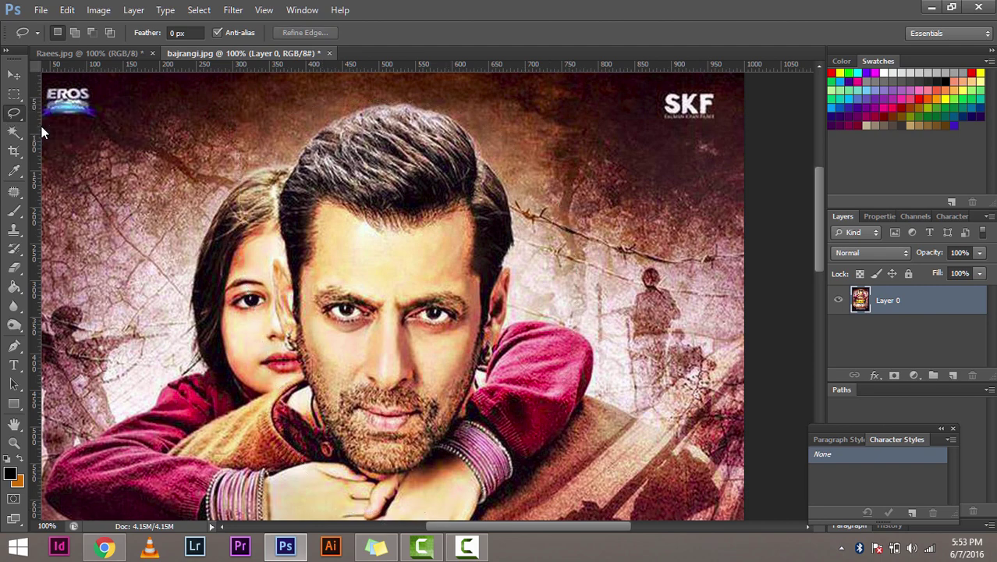
Start the polygonal outline at the girl's eye, running around the chin to the face's lower right
click(246, 300)
click(271, 416)
click(326, 495)
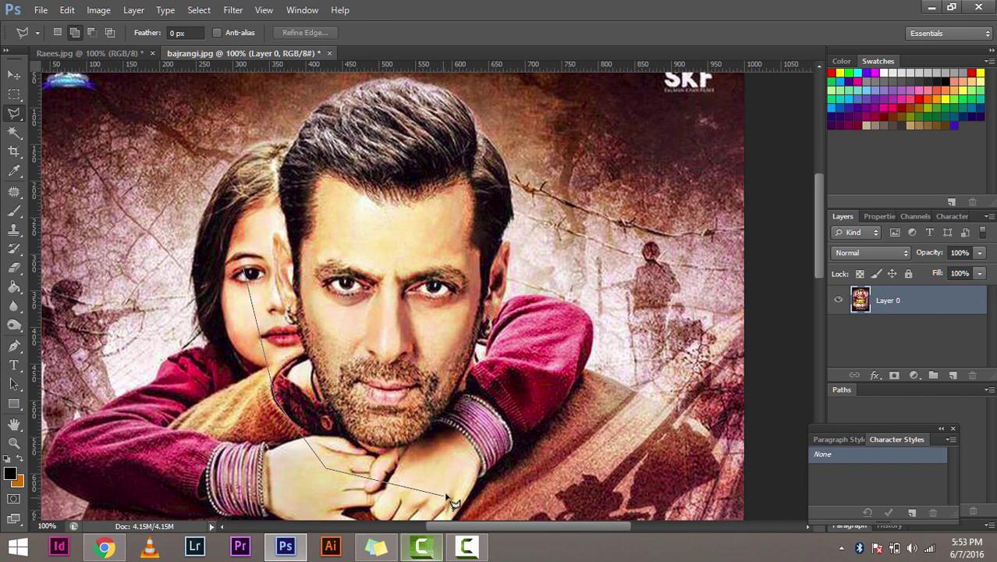
click(446, 491)
click(552, 331)
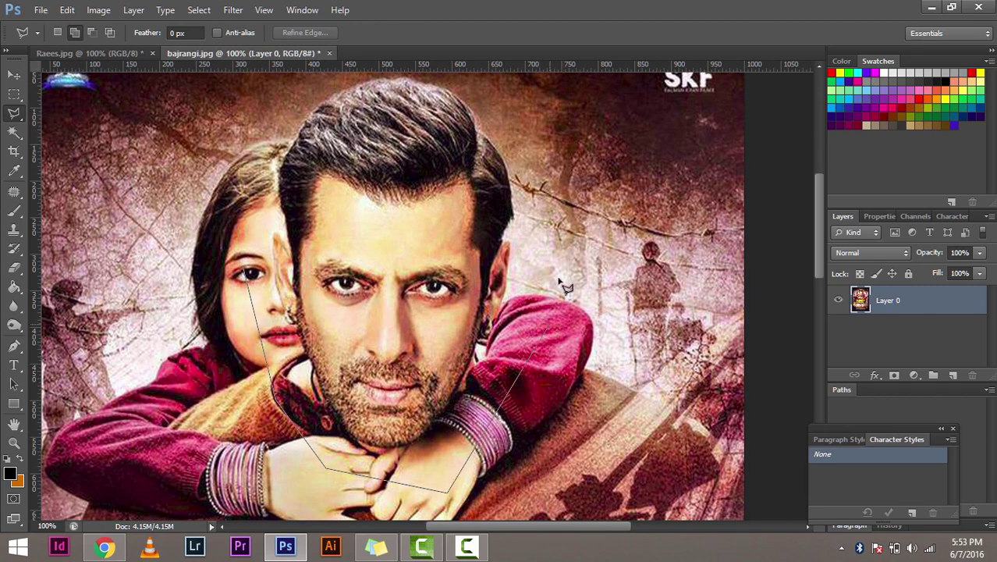
Continue the outline up the right side and over the hair, closing the face selection
click(554, 157)
click(503, 88)
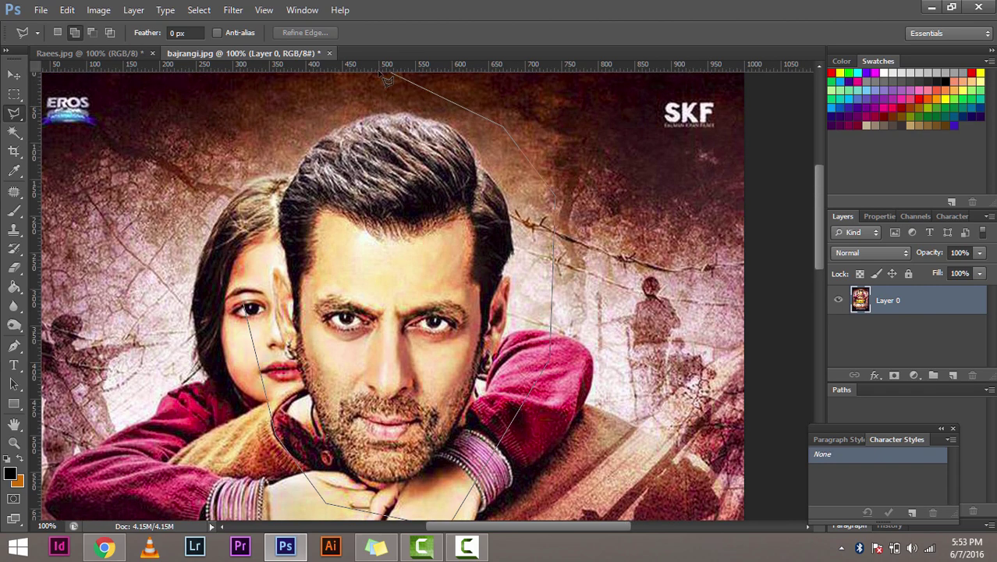
click(380, 74)
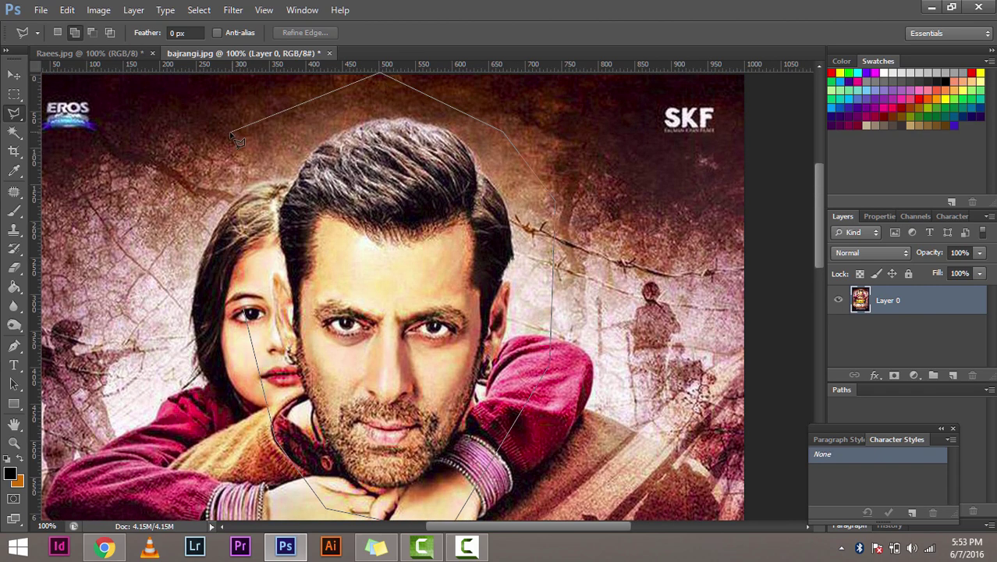
click(231, 132)
click(220, 284)
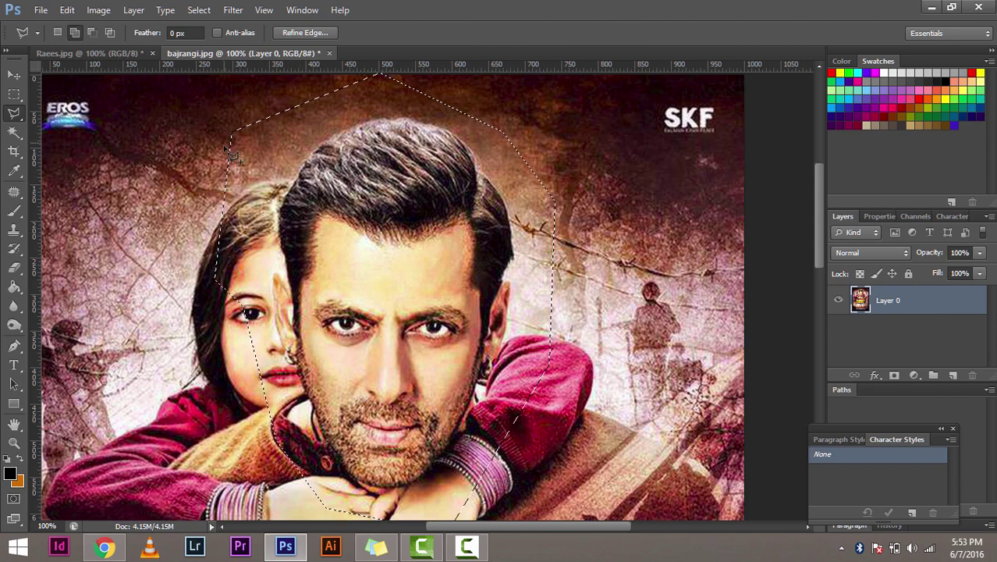
scroll(233, 312, down, 1)
scroll(233, 296, down, 2)
scroll(234, 257, up, 2)
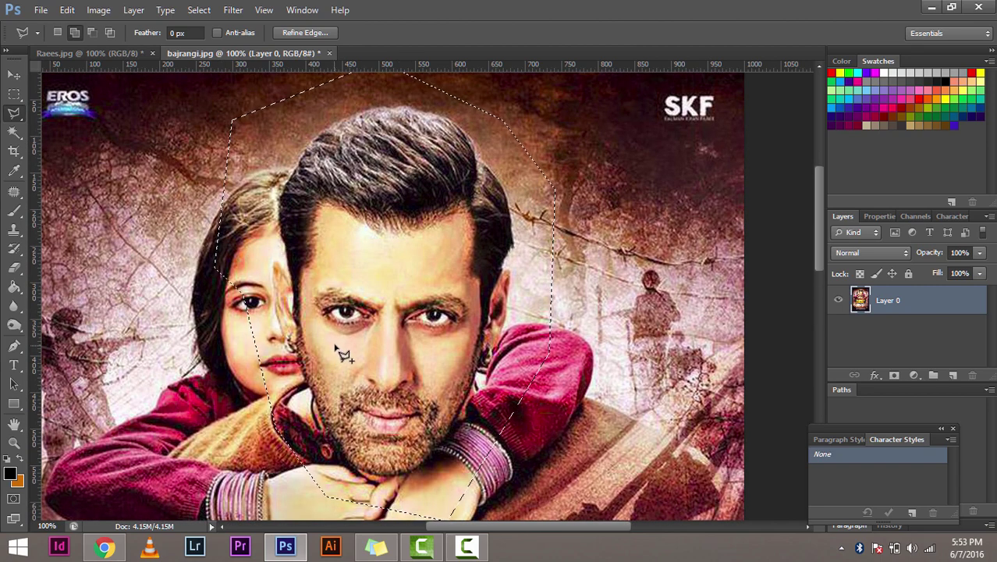
scroll(343, 355, down, 3)
scroll(327, 312, up, 2)
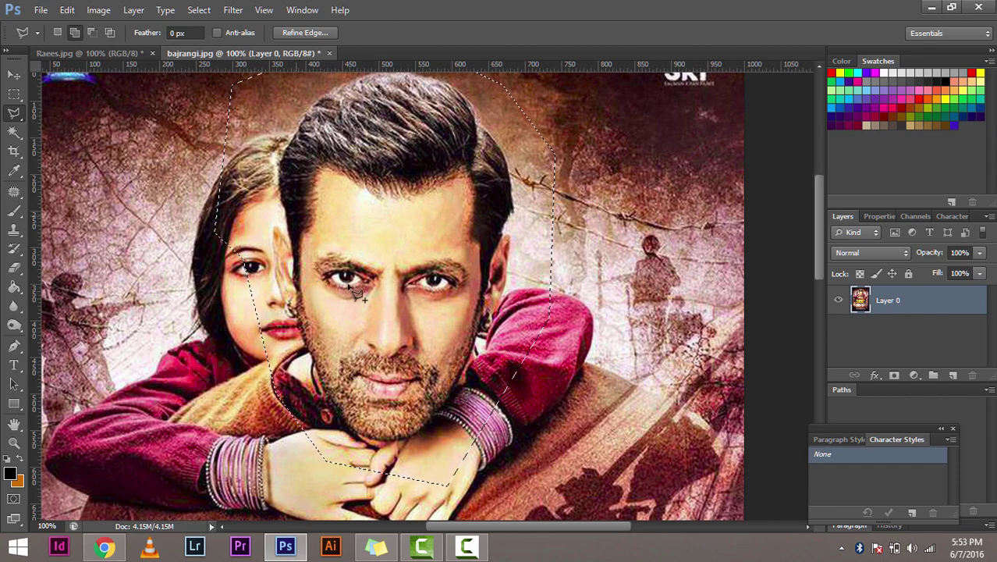
Paste the selected bajrangi head into Raees.jpg as Layer 1 and zoom out to the whole poster
click(54, 53)
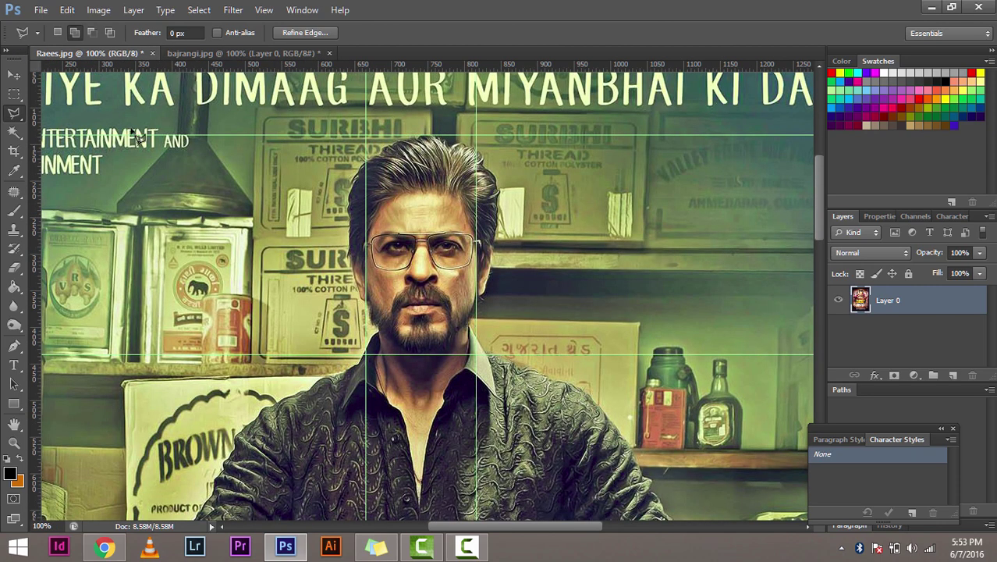
click(270, 54)
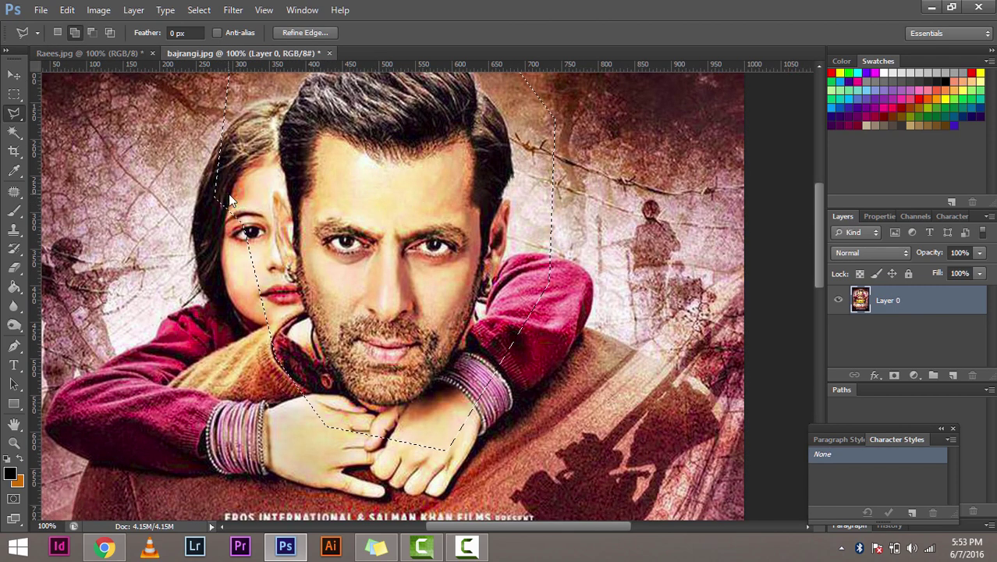
click(79, 53)
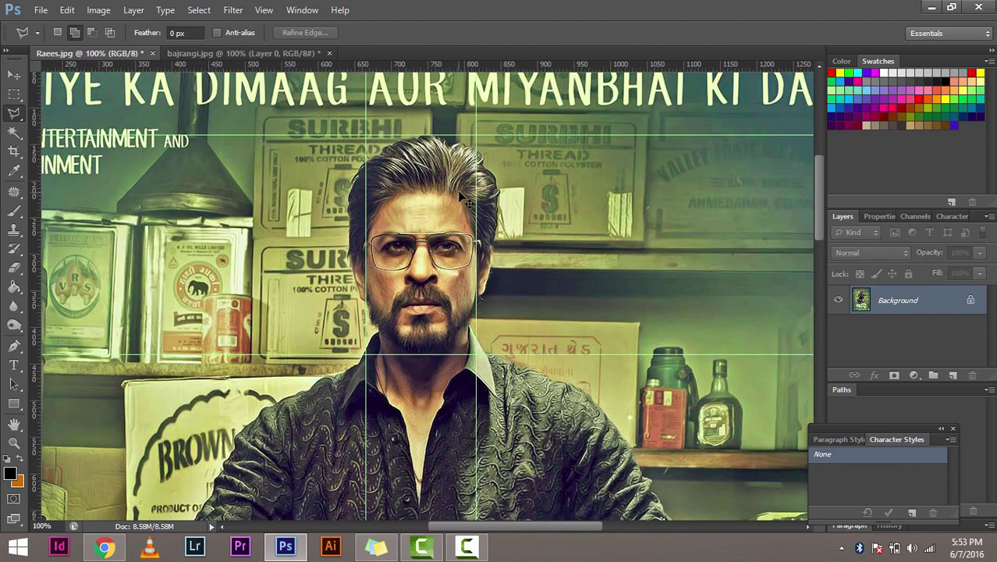
key(ctrl+v)
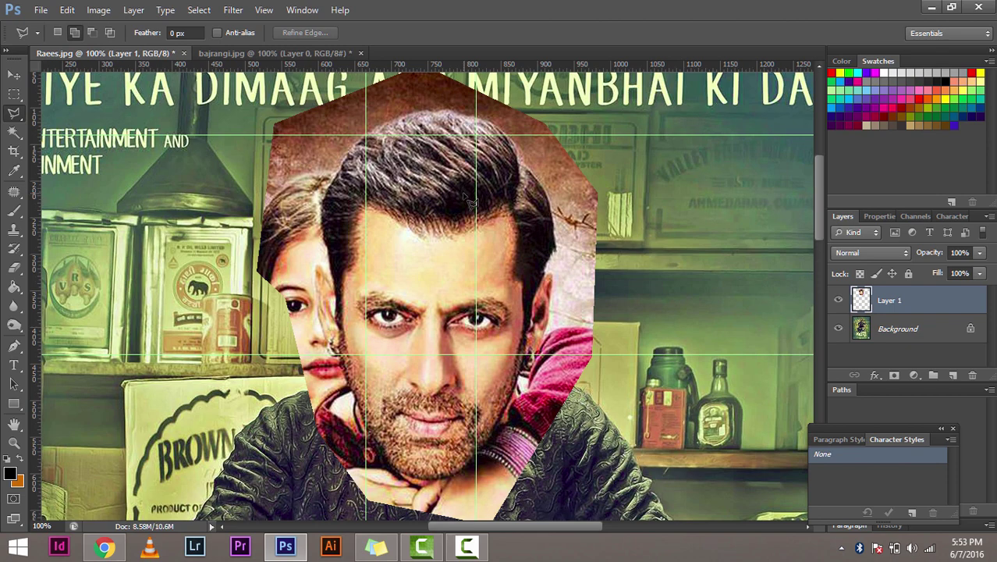
key(ctrl+minus)
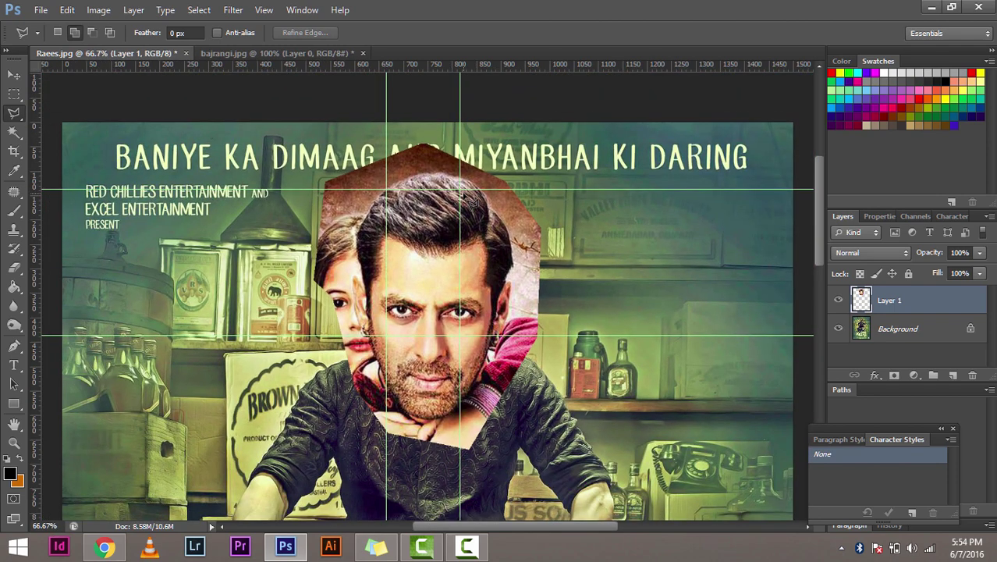
Move Layer 1 down over the man's chest and convert it to a Smart Object
click(21, 74)
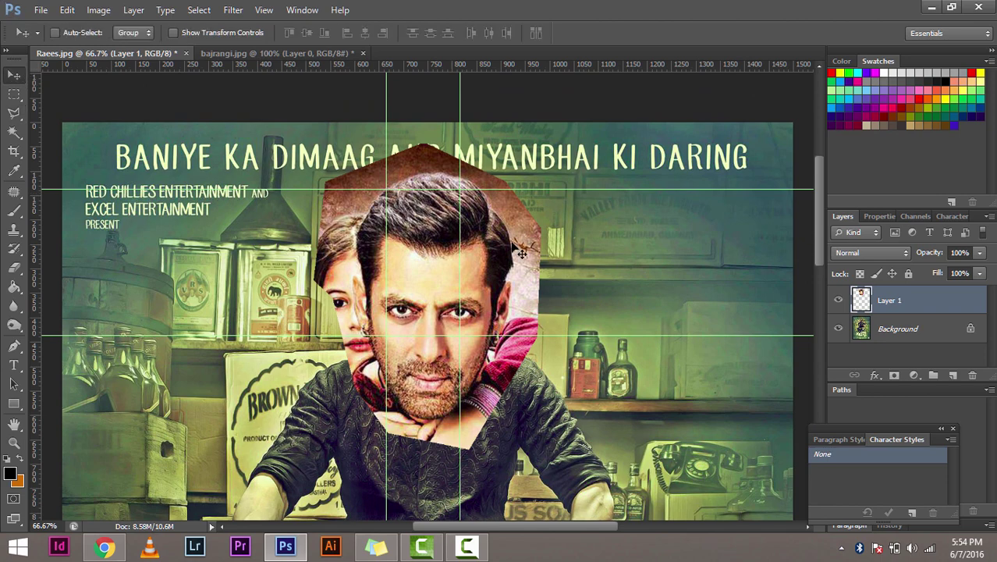
drag(432, 321, 434, 507)
scroll(432, 290, down, 3)
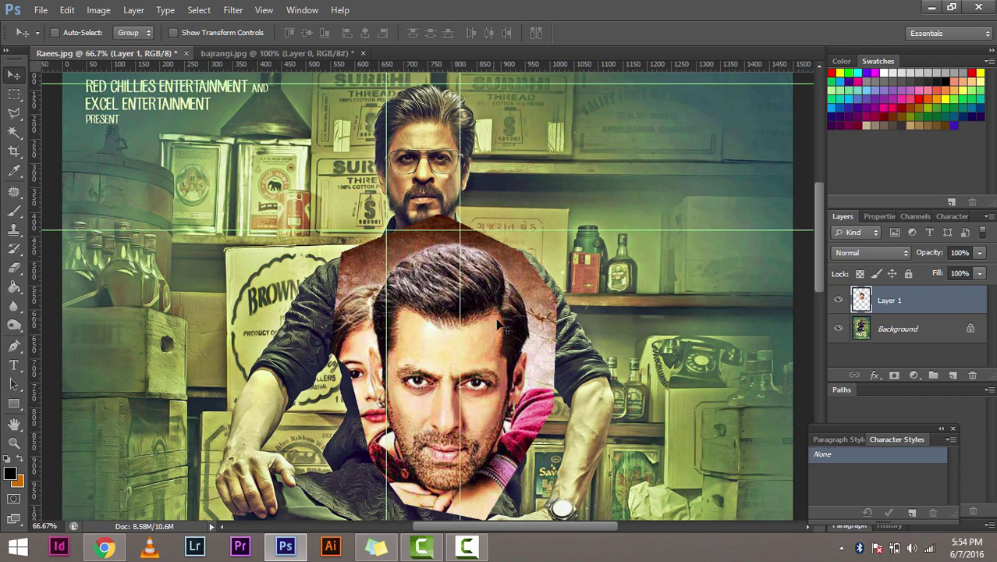
right_click(919, 304)
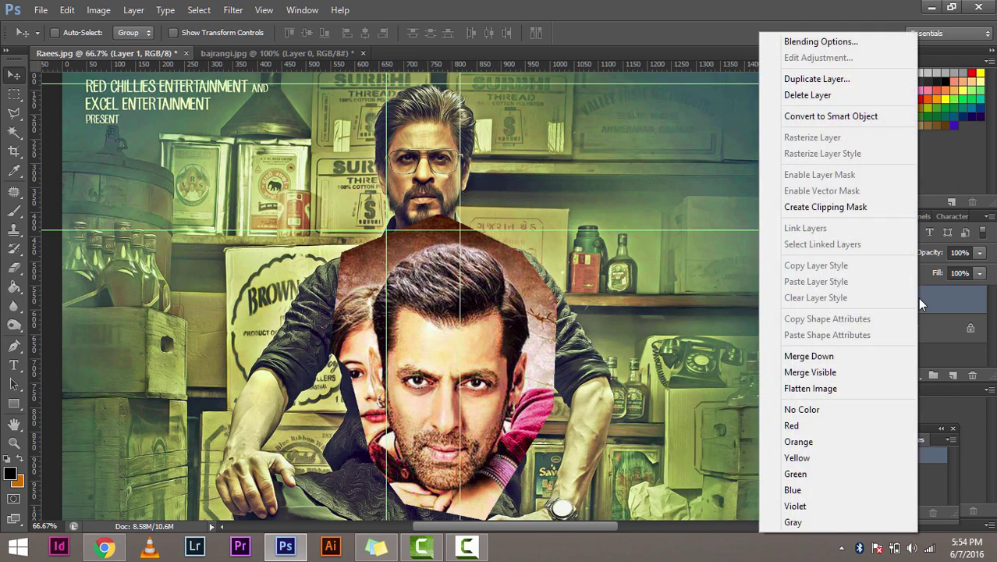
click(855, 119)
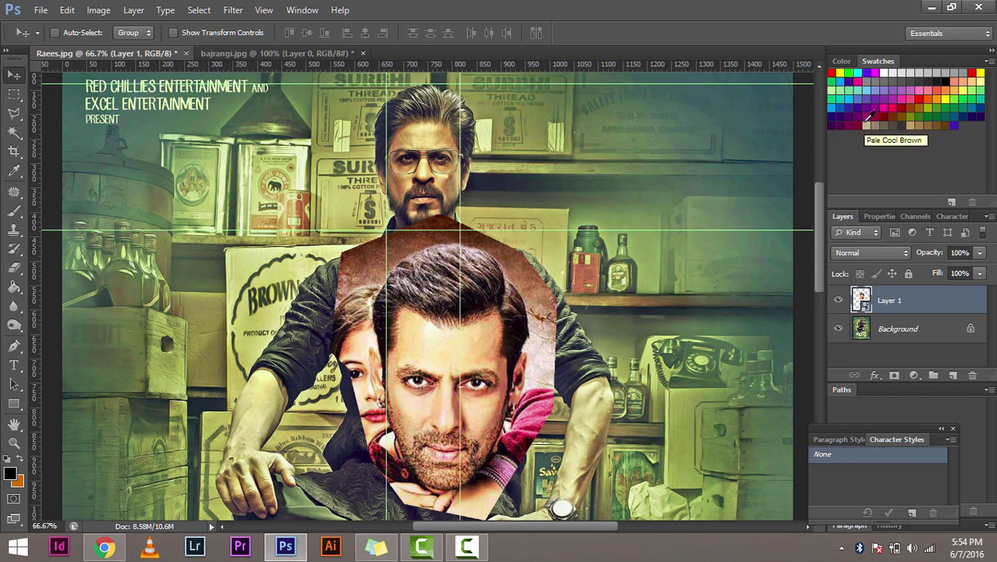
Test-scale the face layer down to about a third, then back up to about 94%
key(ctrl+t)
scroll(521, 411, down, 3)
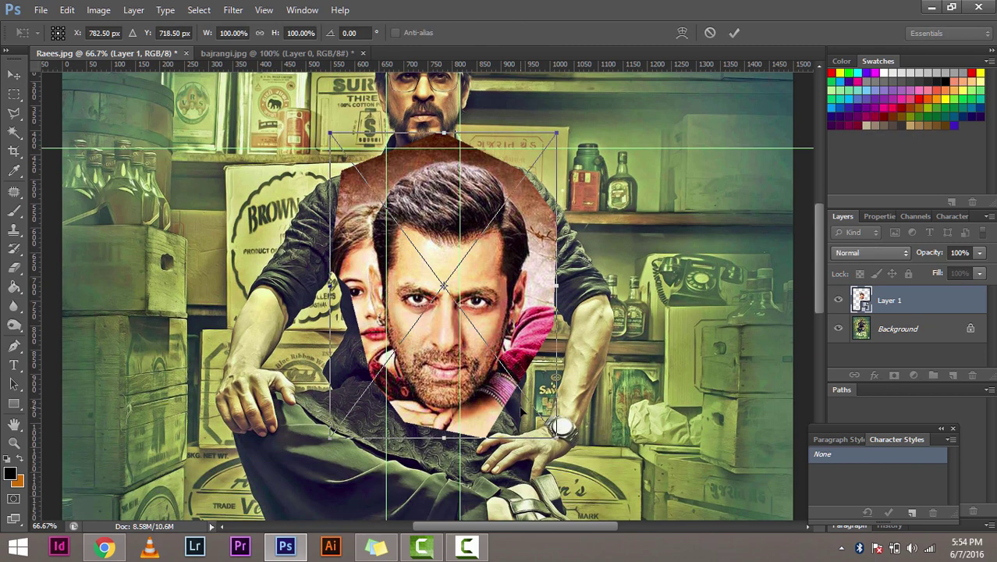
drag(560, 428, 404, 220)
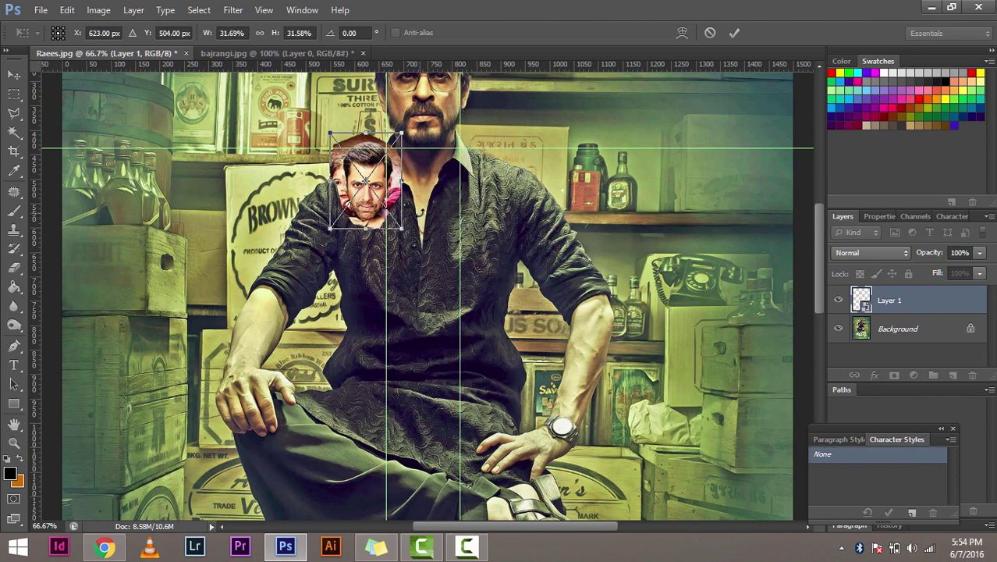
key(Return)
key(ctrl+t)
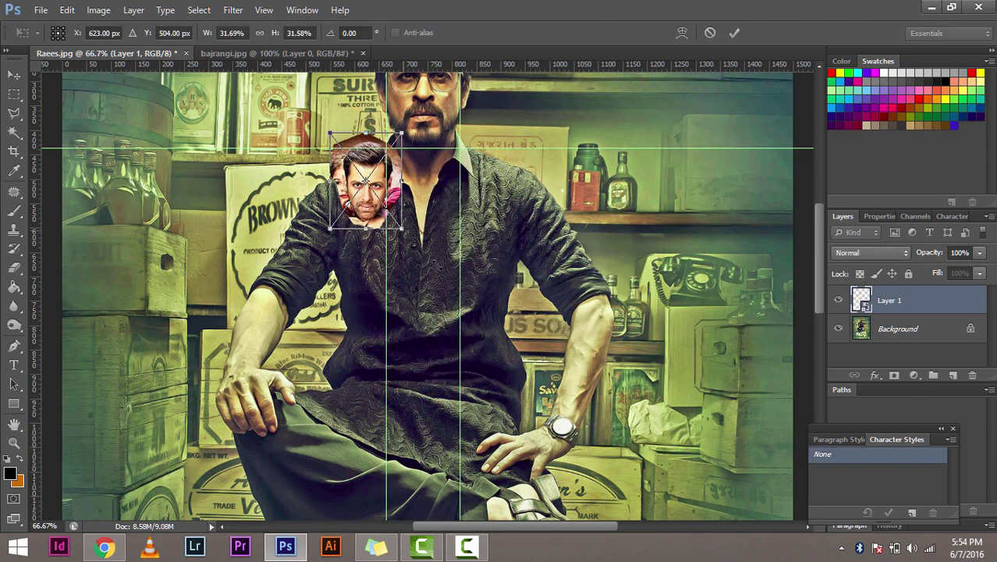
drag(403, 227, 590, 384)
key(Return)
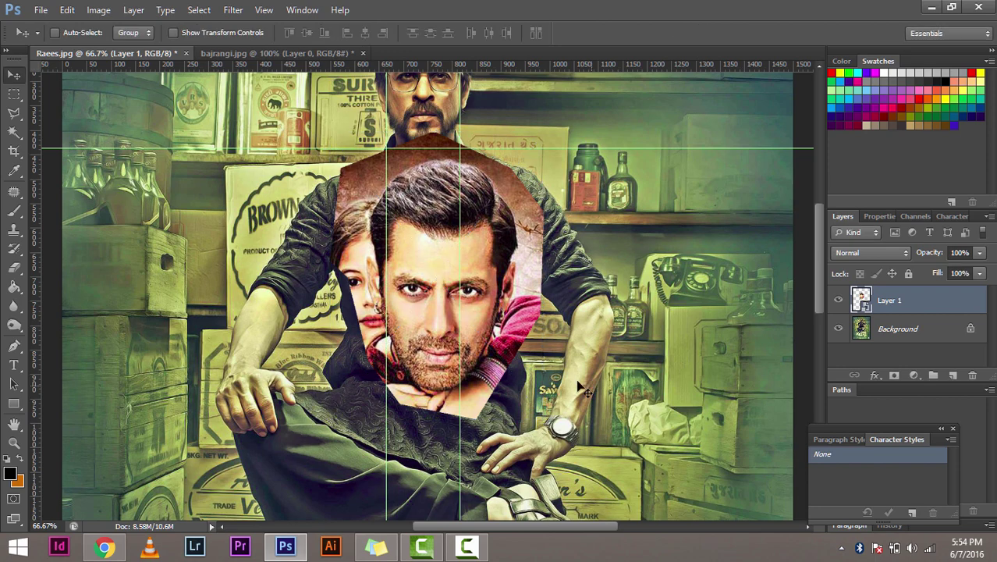
scroll(417, 319, down, 1)
scroll(417, 320, up, 2)
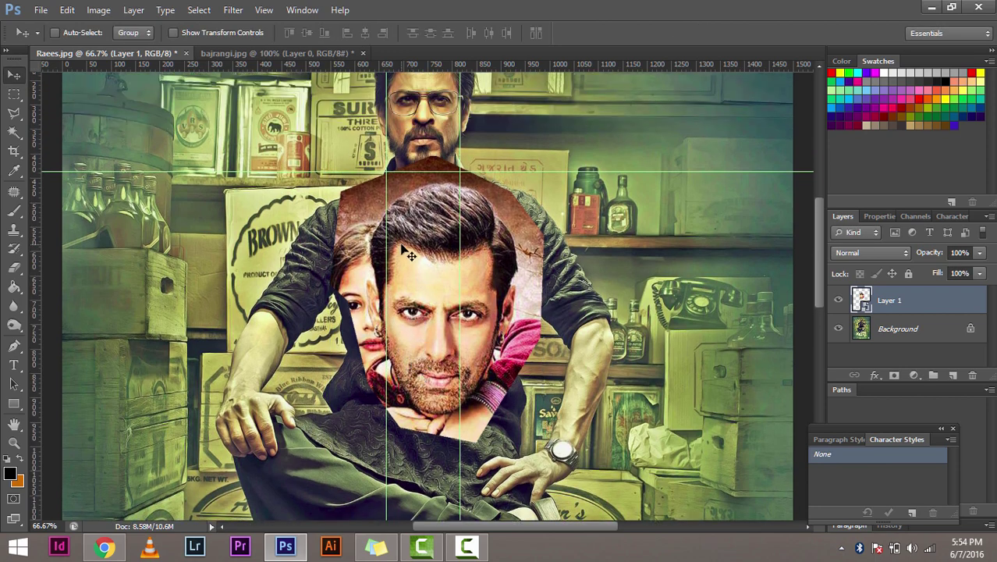
scroll(394, 293, down, 1)
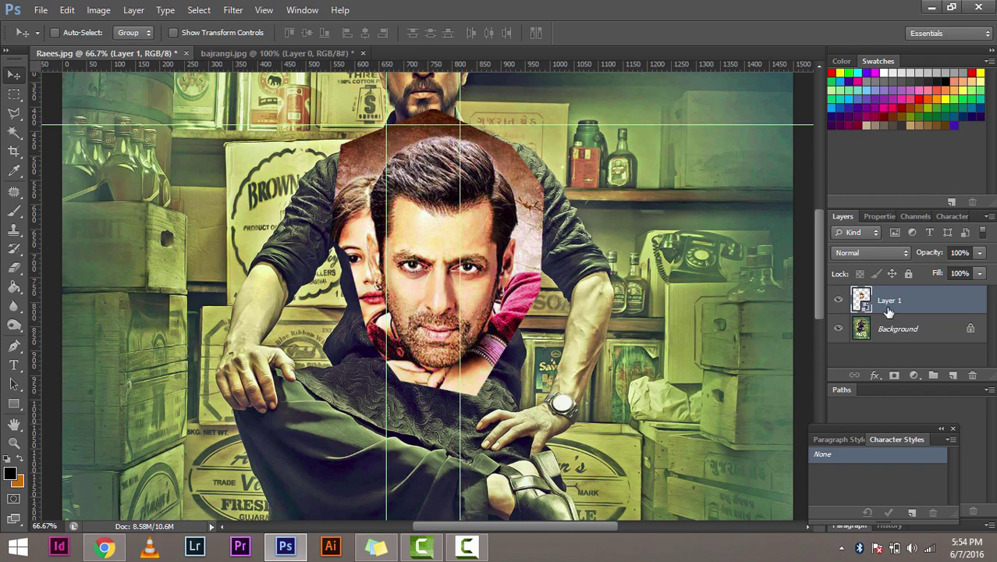
View the poster at 100% and start shrinking Layer 1's face to about 92%
right_click(895, 305)
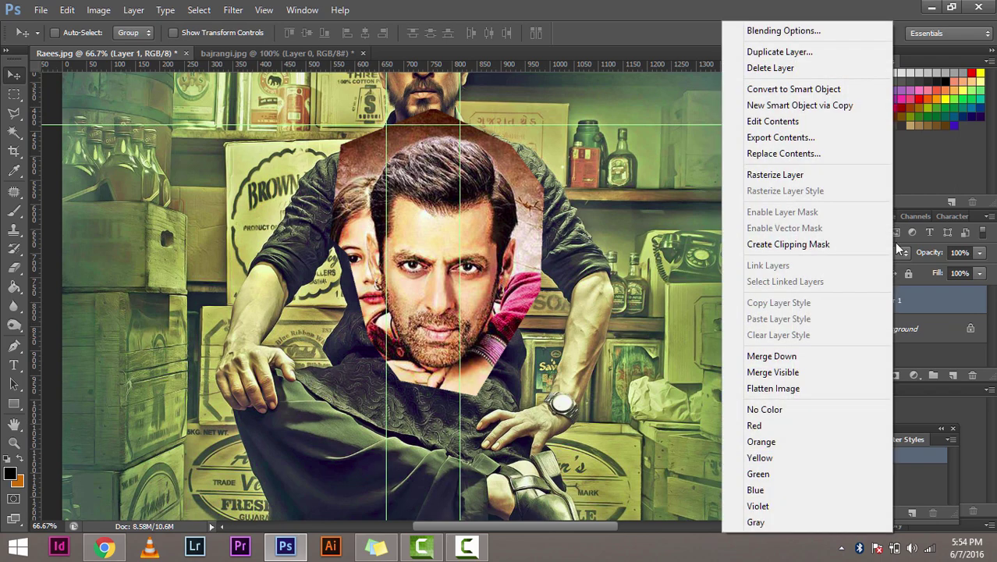
click(946, 292)
key(ctrl+plus)
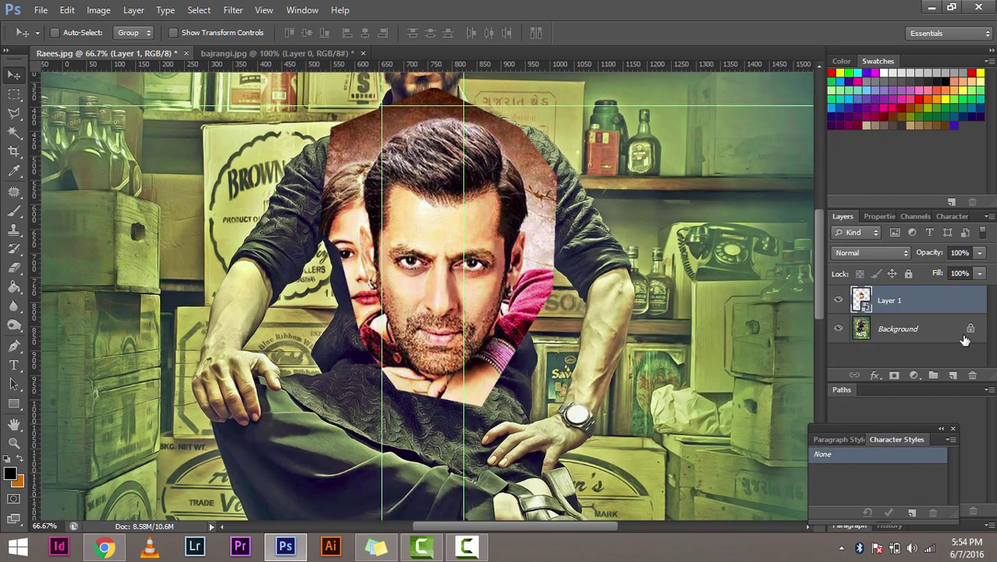
scroll(521, 204, up, 1)
scroll(521, 205, up, 1)
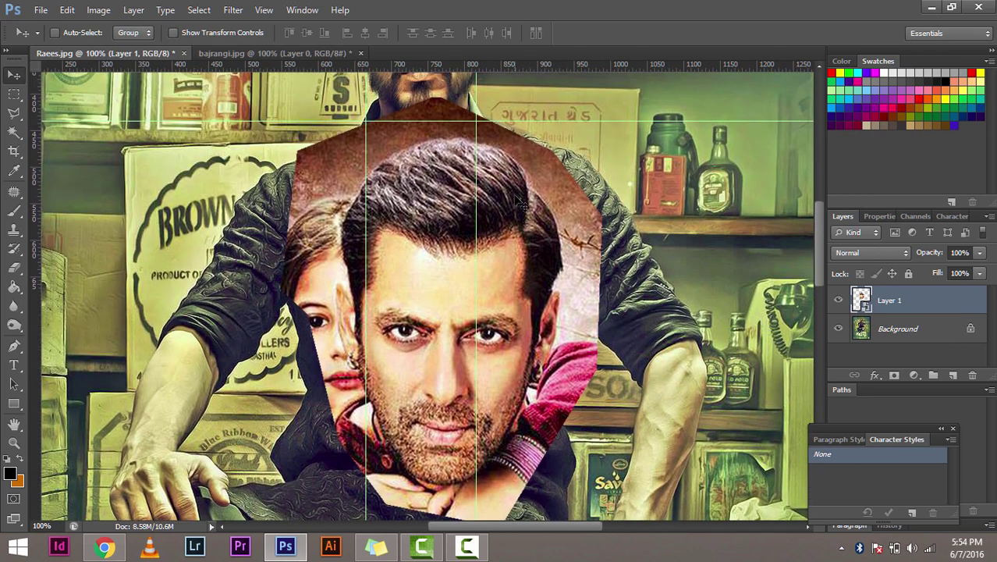
key(ctrl+t)
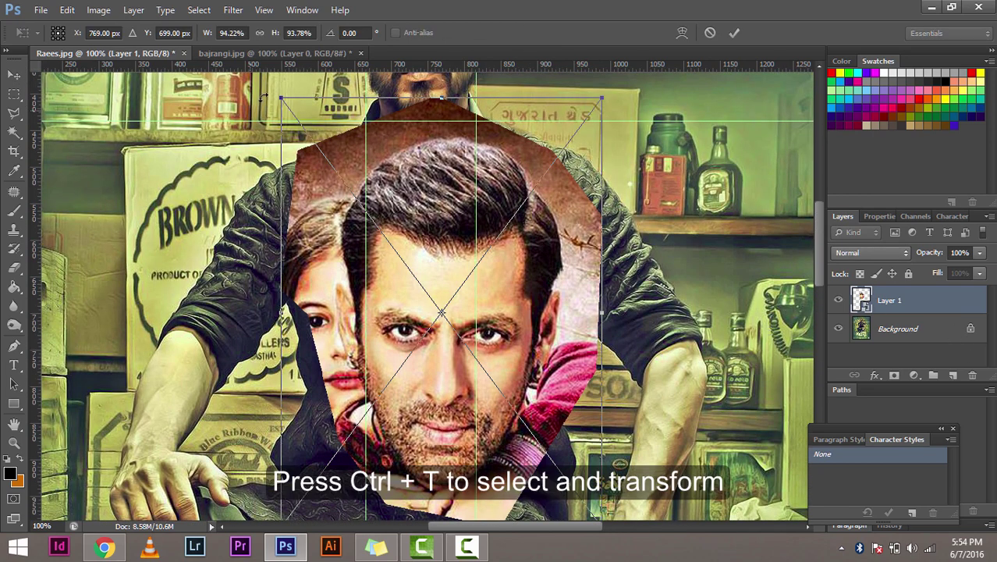
drag(282, 97, 289, 107)
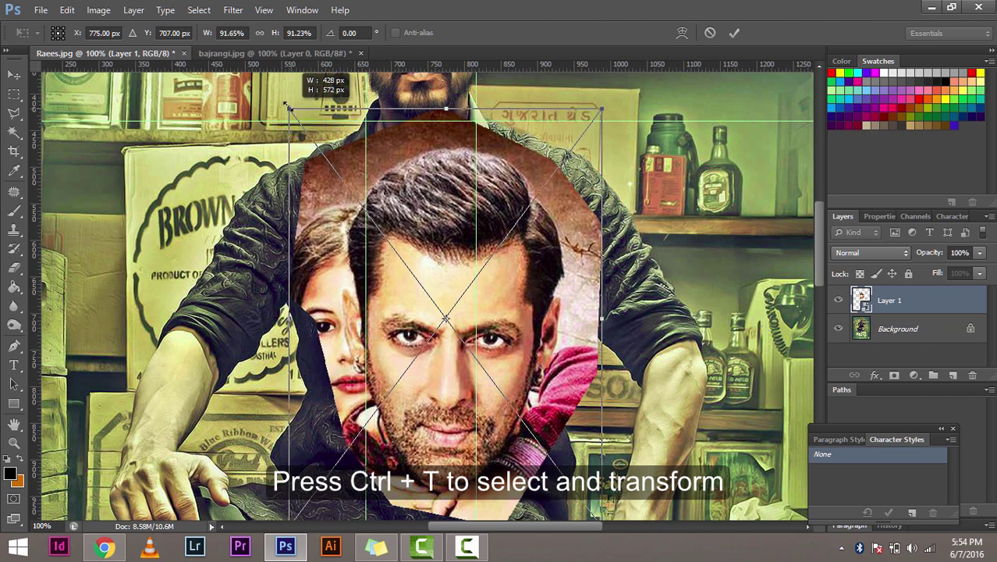
scroll(358, 166, up, 1)
scroll(363, 154, up, 1)
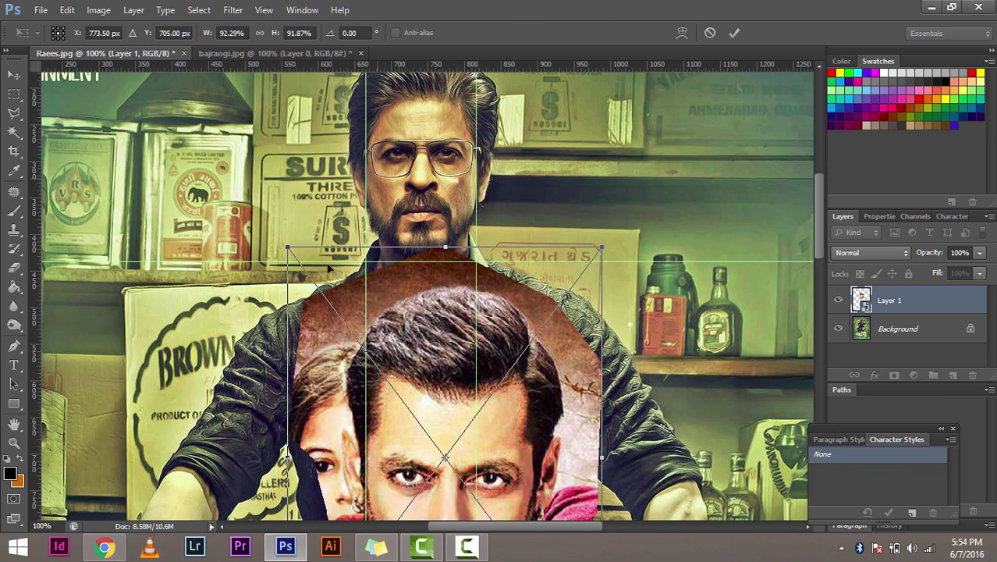
scroll(327, 269, down, 2)
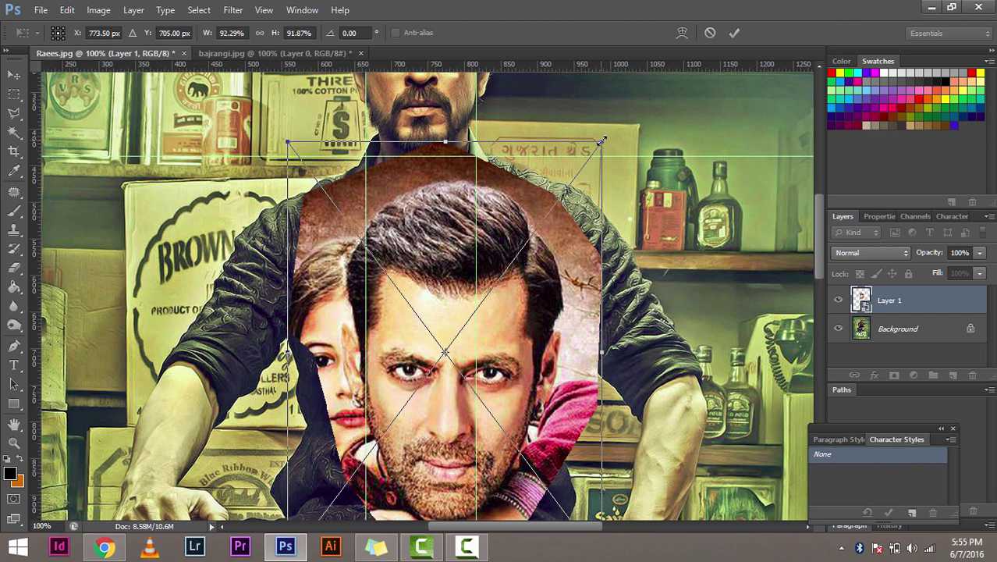
Scale the face proportionally down to about 61%, undoing an uneven narrowing
mouse_move(600, 142)
mouse_down()
mouse_move(475, 165)
mouse_move(537, 173)
mouse_up()
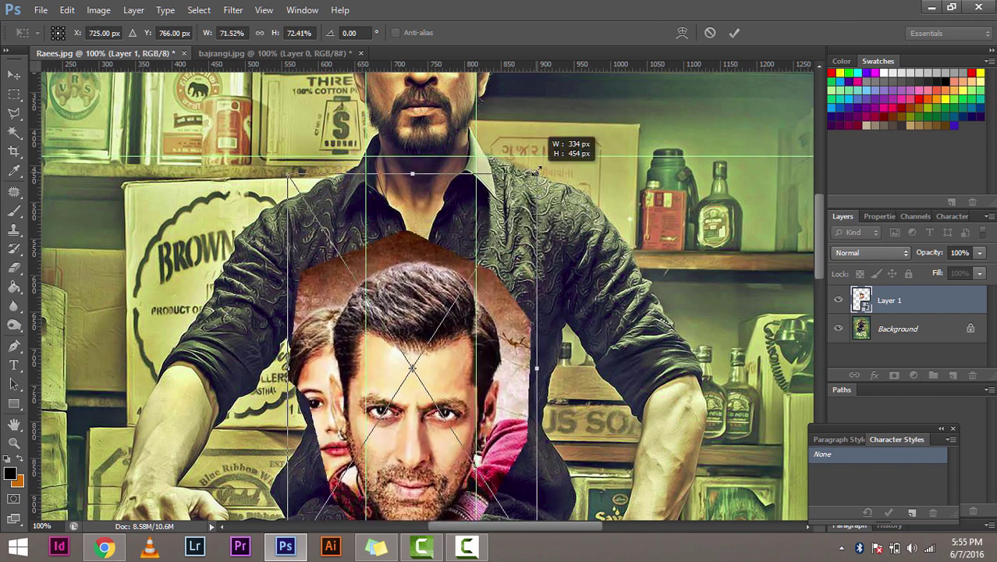
key(ctrl+z)
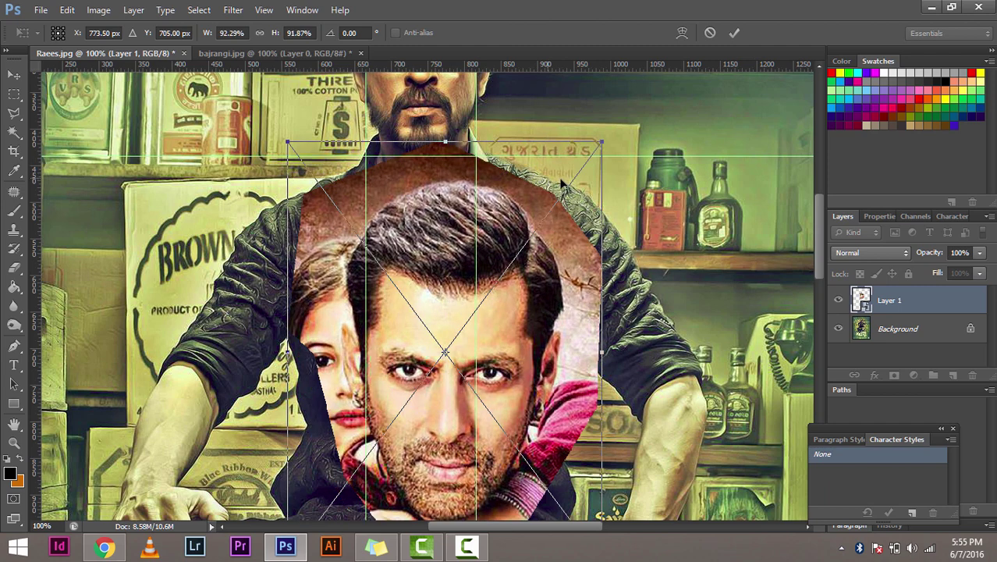
mouse_move(600, 142)
mouse_down()
mouse_move(505, 275)
mouse_move(519, 253)
mouse_up()
scroll(447, 164, up, 3)
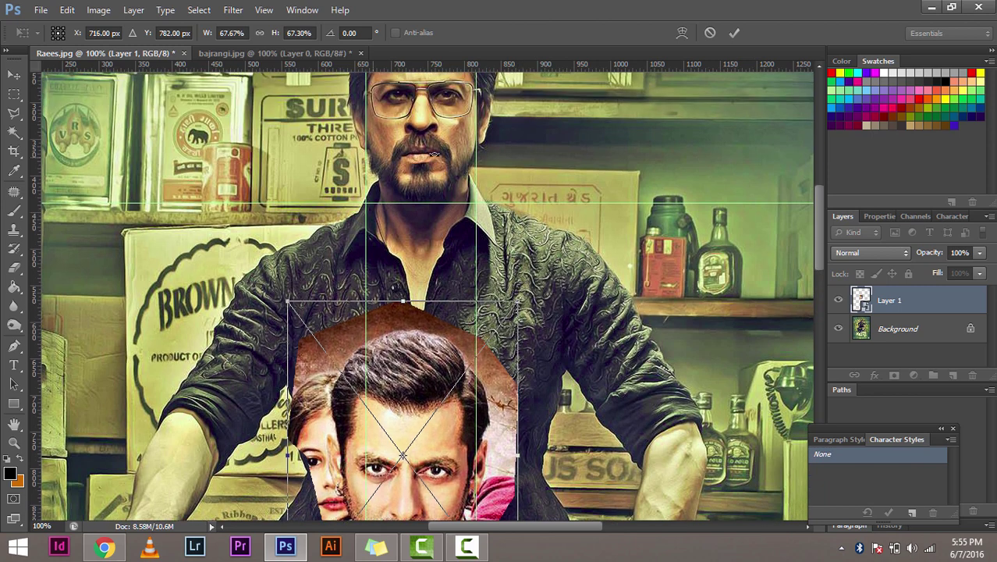
scroll(434, 154, down, 8)
scroll(398, 296, down, 1)
drag(396, 294, 420, 282)
drag(538, 162, 522, 185)
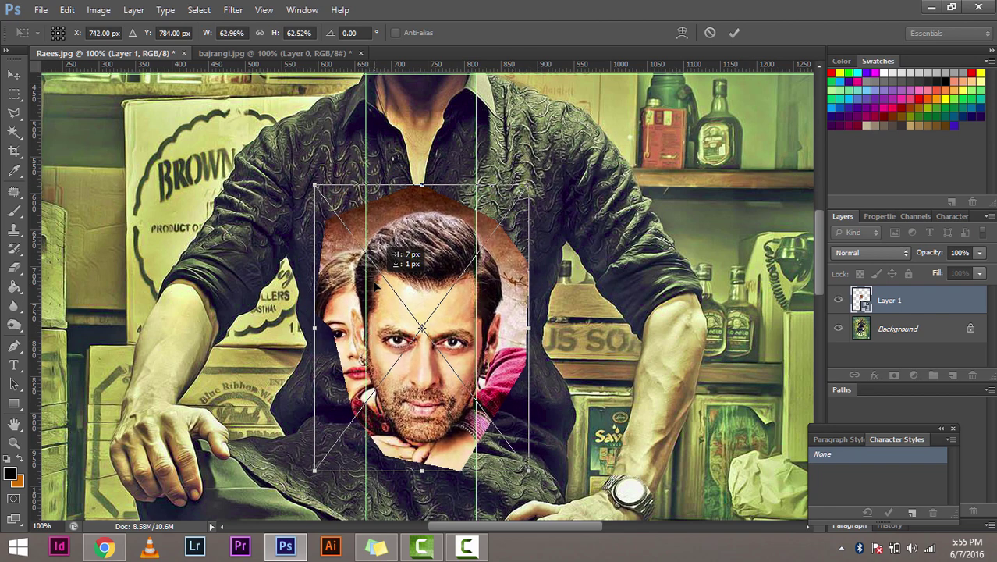
drag(419, 249, 421, 248)
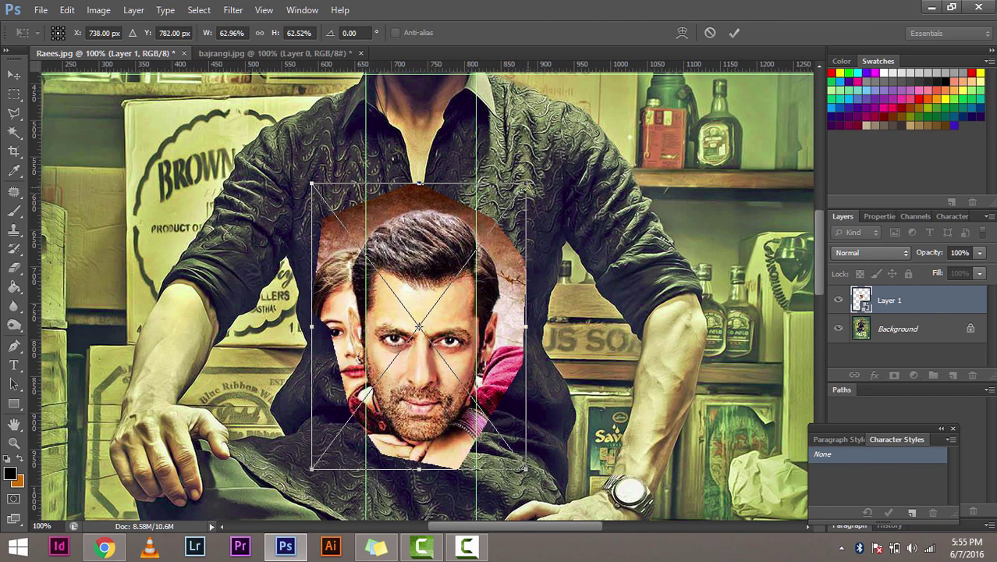
drag(528, 187, 520, 190)
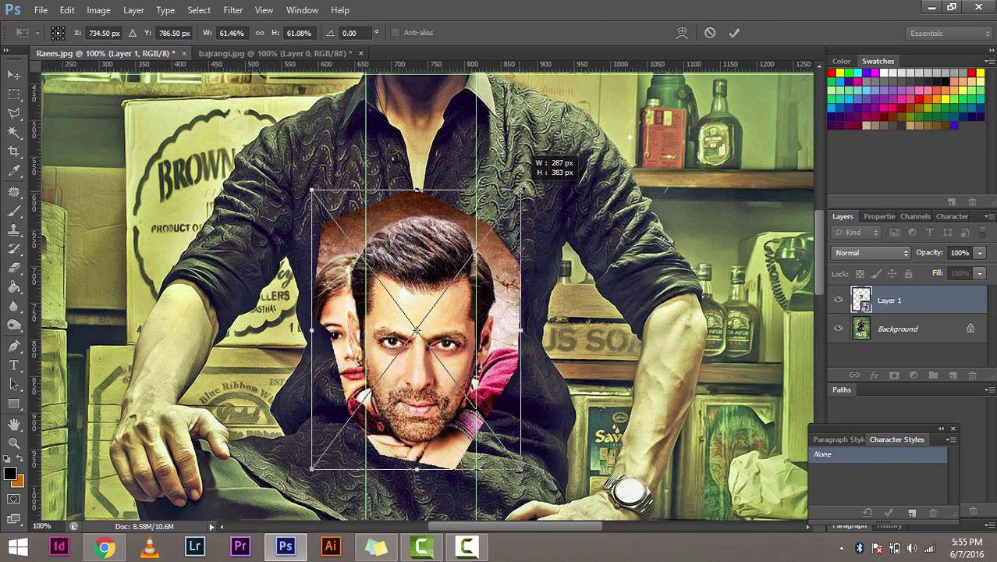
Fine-tune the face to about 59% and drag it upward over the man's head
scroll(338, 270, up, 5)
scroll(337, 271, down, 5)
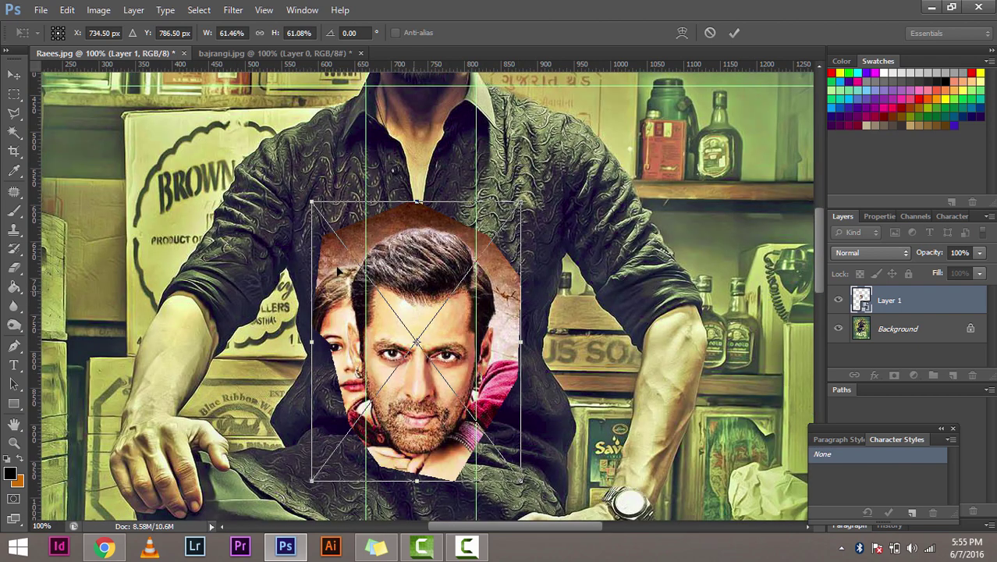
drag(311, 201, 317, 209)
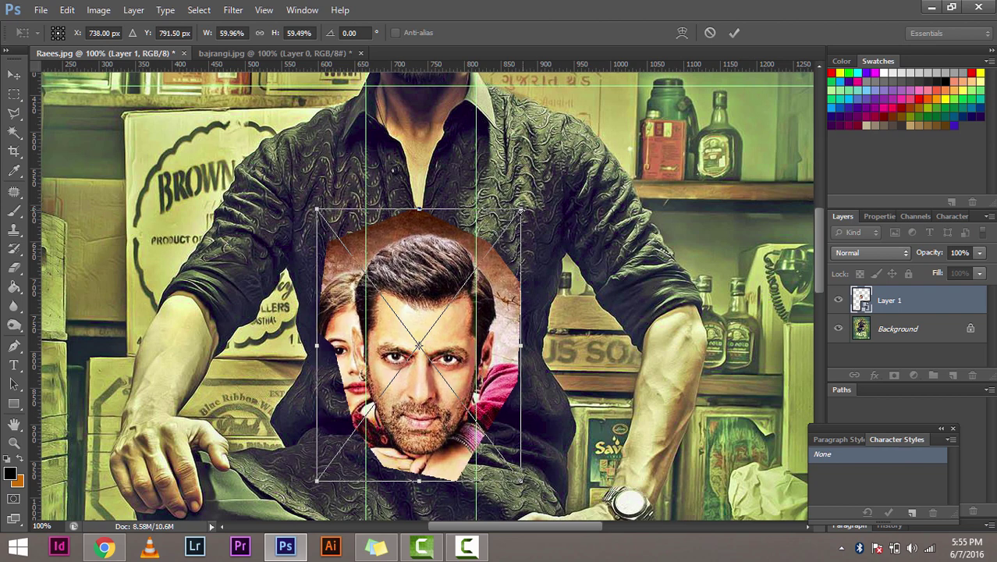
drag(519, 209, 516, 212)
scroll(506, 219, up, 3)
scroll(499, 225, up, 2)
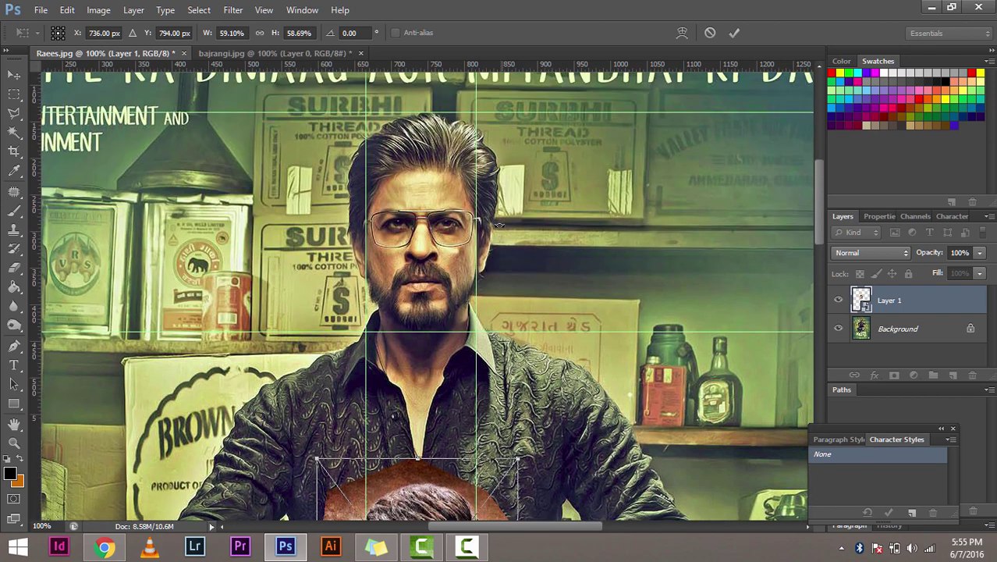
scroll(497, 225, down, 4)
scroll(378, 358, down, 2)
drag(437, 214, 436, 314)
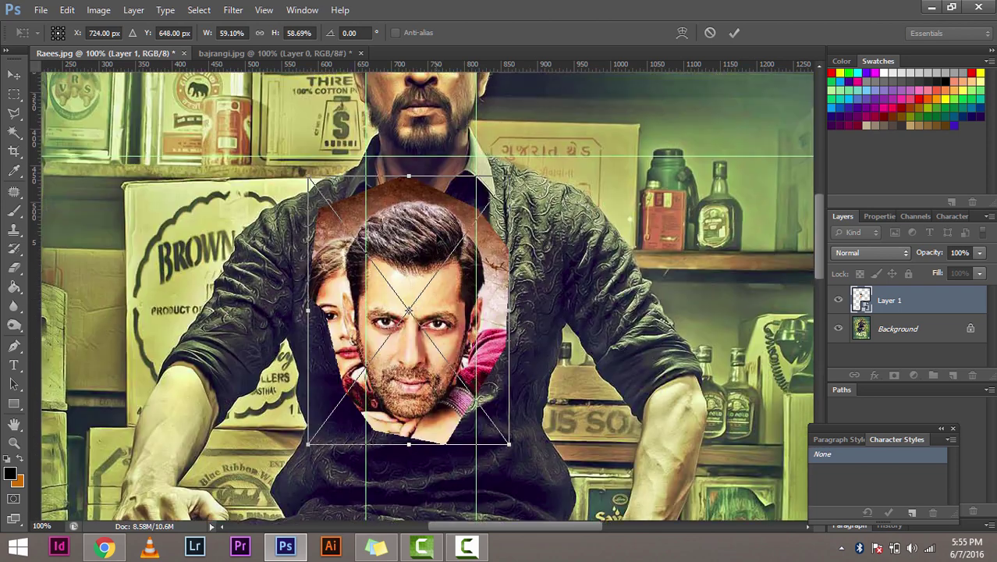
scroll(436, 273, up, 3)
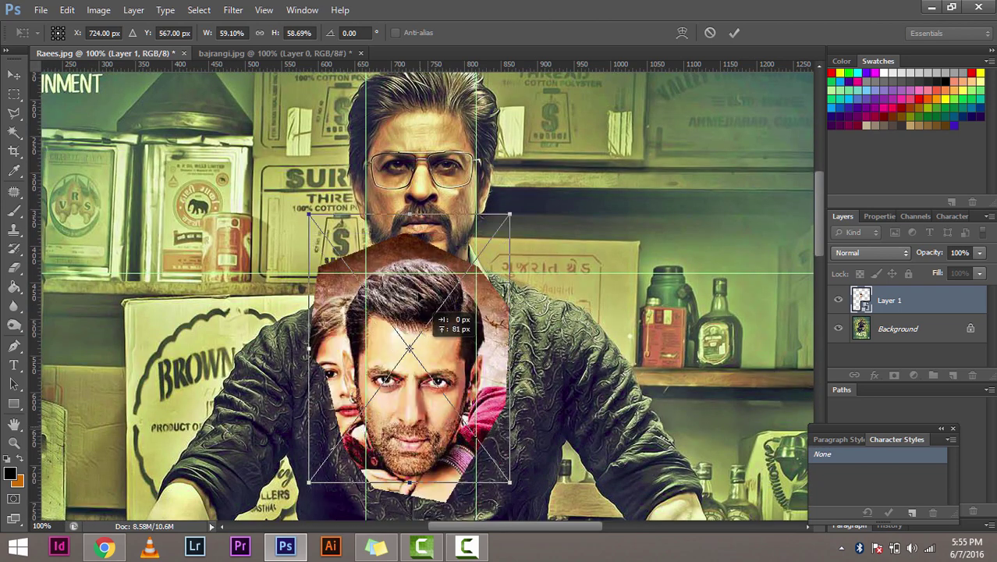
drag(421, 430, 418, 313)
scroll(418, 314, up, 2)
Line the semi-transparent face up over the poster figure's face
click(979, 252)
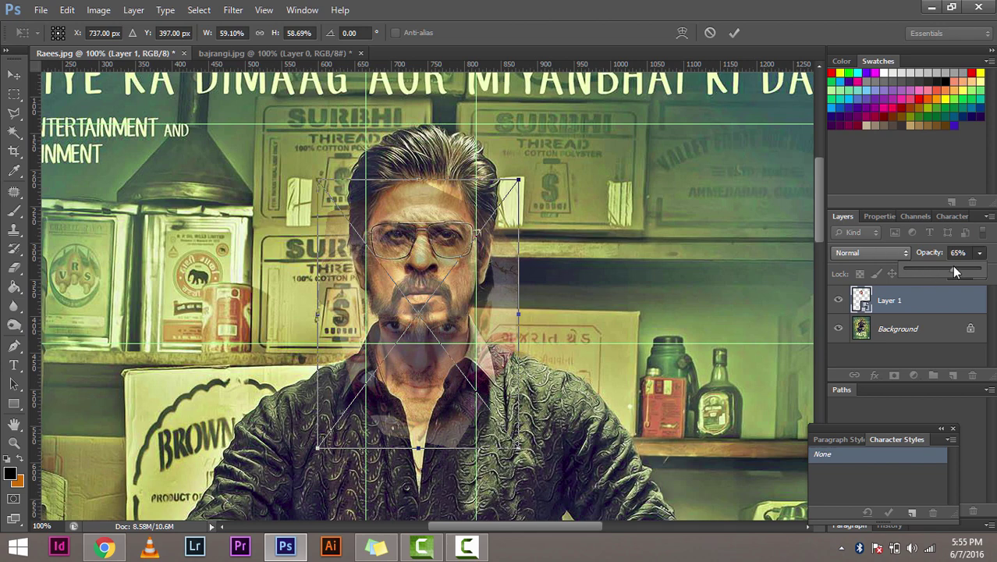
drag(415, 277, 413, 217)
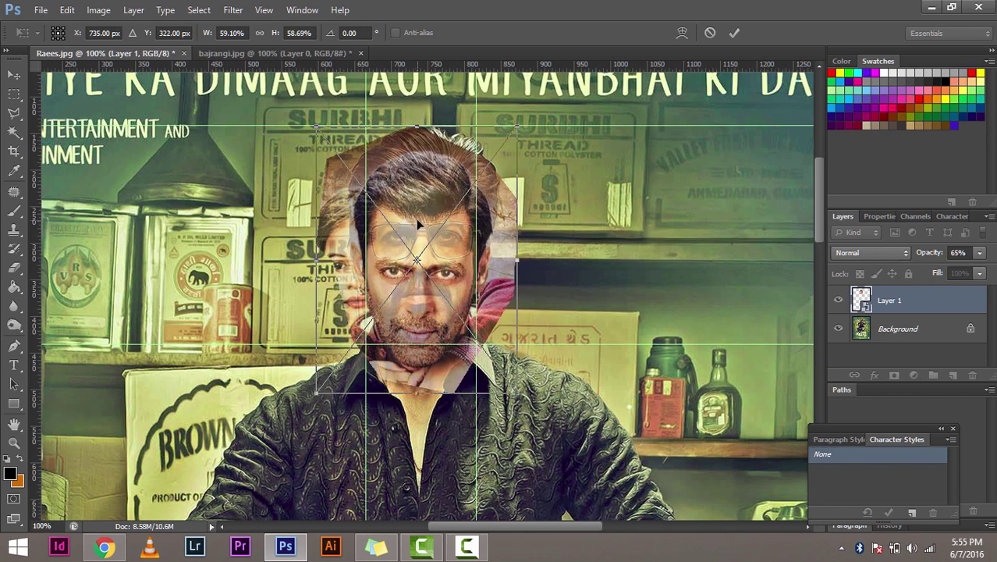
key(ctrl+minus)
key(ctrl+minus)
key(ctrl+minus)
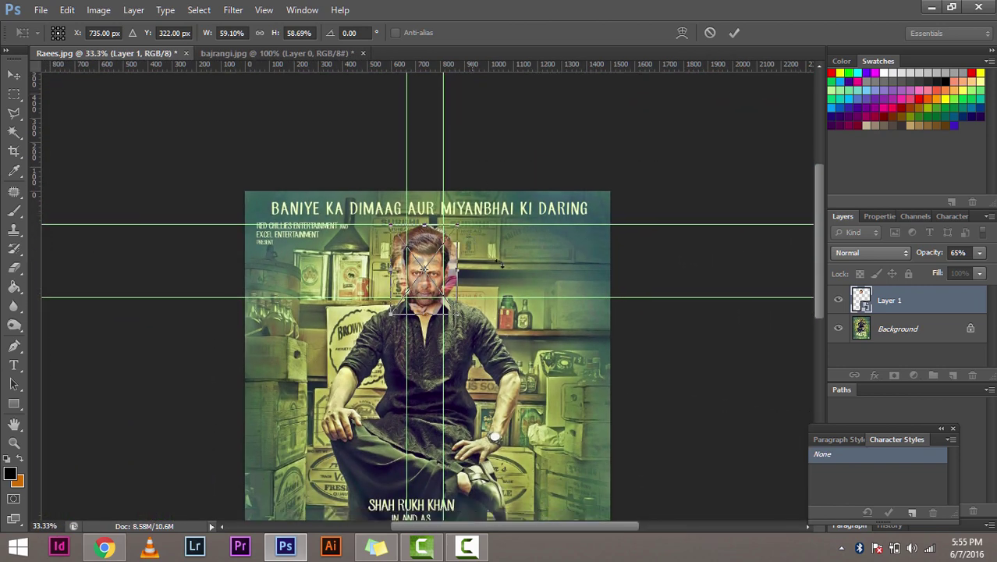
scroll(501, 265, down, 3)
Restore Layer 1 to 100% opacity and nudge it slightly left
click(980, 253)
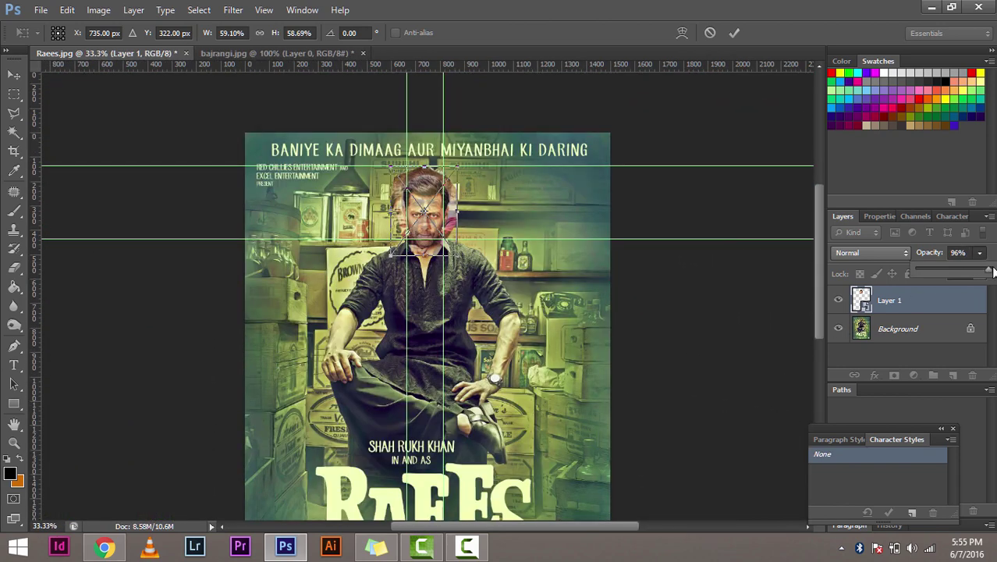
drag(993, 269, 996, 270)
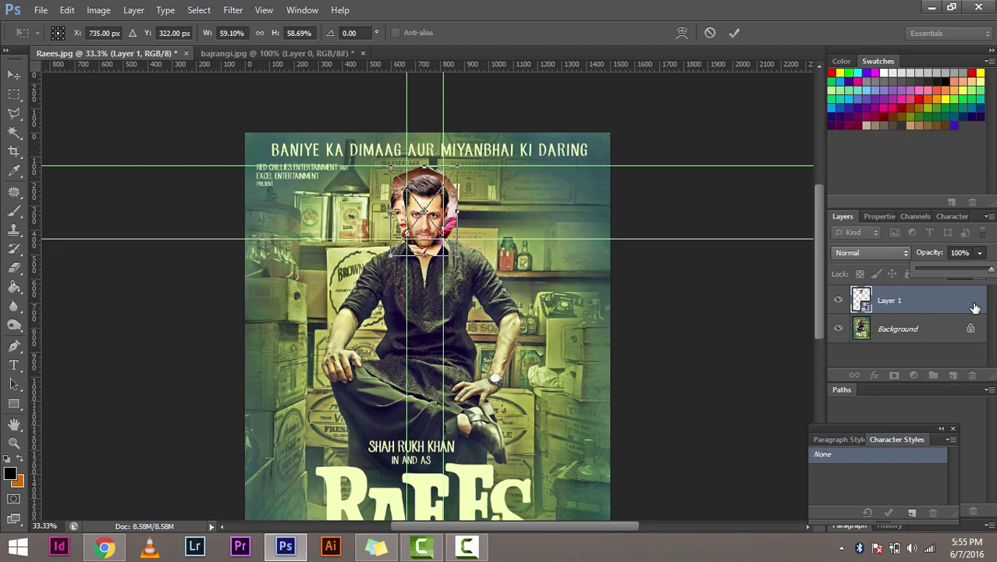
key(Left)
key(Left)
key(Left)
key(ctrl+plus)
Zoom in on the face and rotate it to level its tilt
key(ctrl+plus)
key(ctrl+plus)
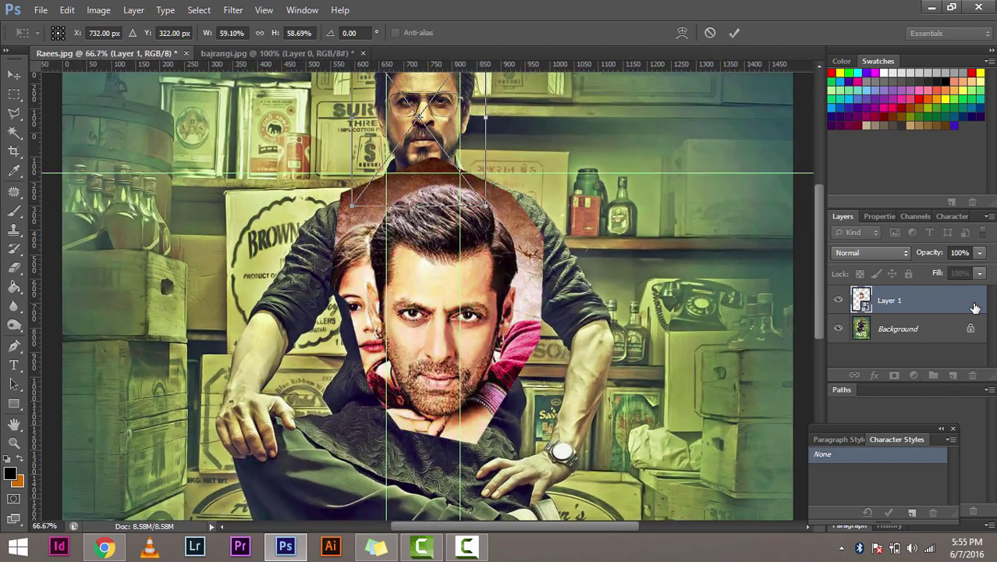
key(ctrl+plus)
scroll(469, 337, up, 3)
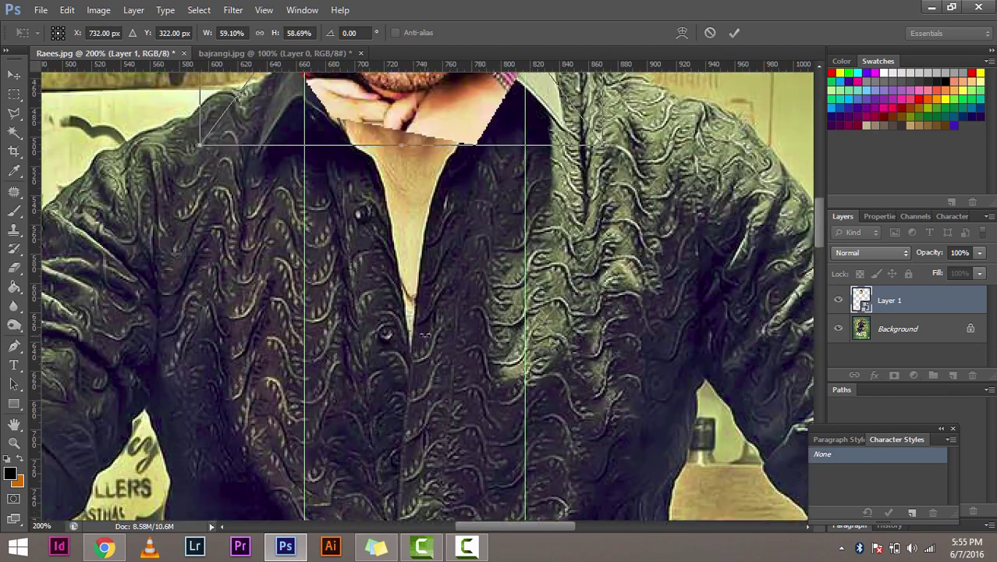
scroll(468, 337, up, 5)
scroll(468, 337, up, 5)
scroll(469, 337, up, 5)
scroll(469, 336, up, 5)
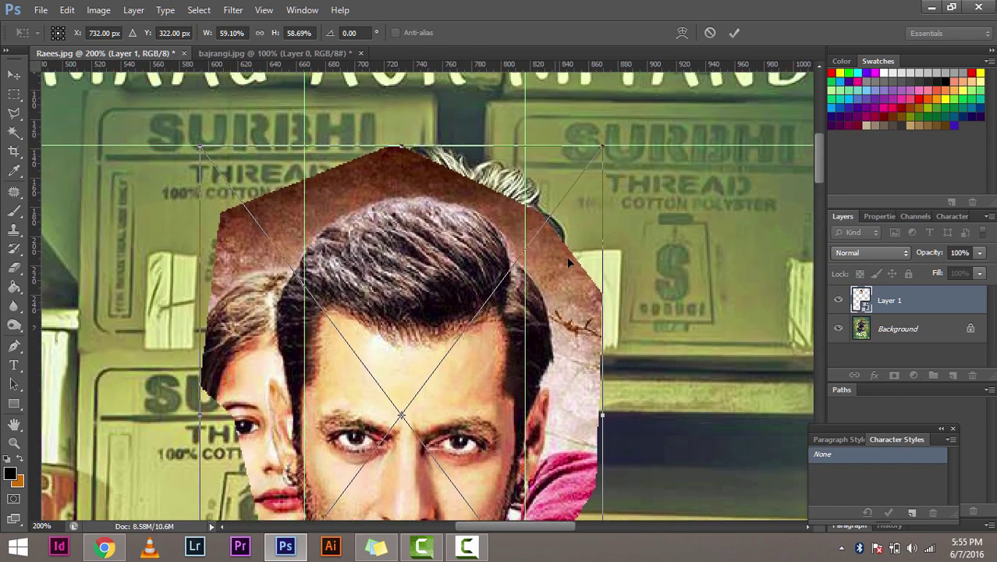
scroll(566, 256, up, 3)
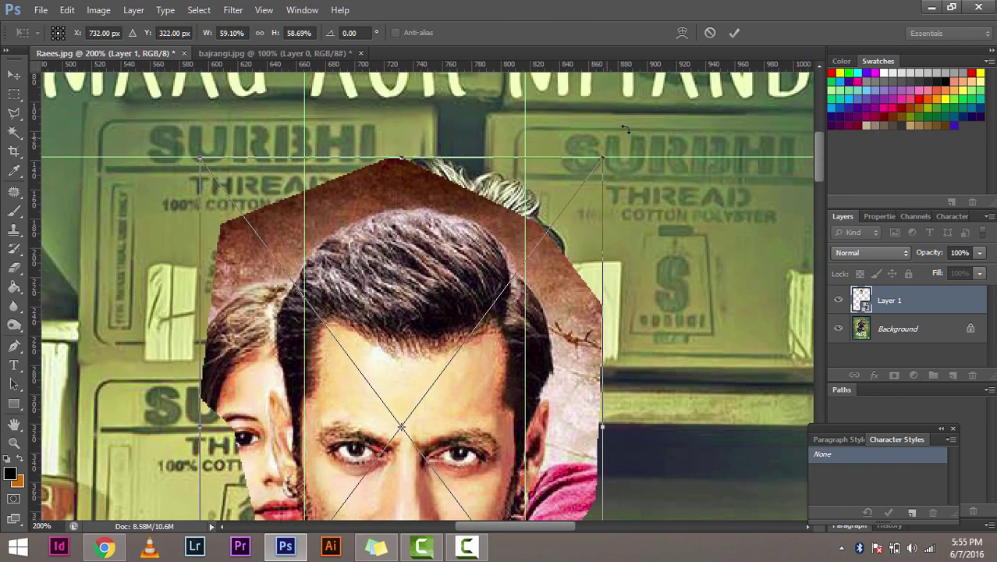
scroll(624, 127, down, 1)
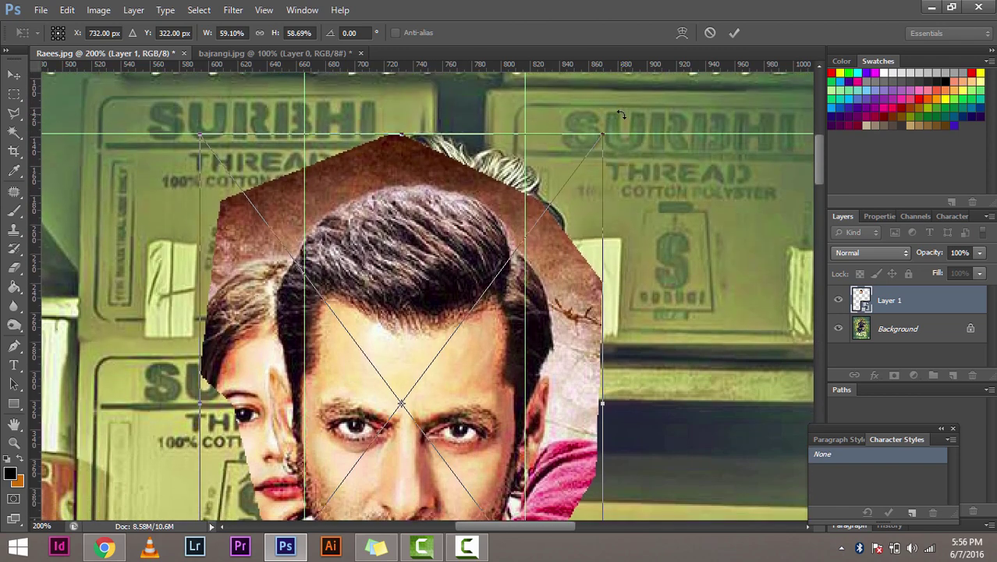
drag(620, 113, 616, 113)
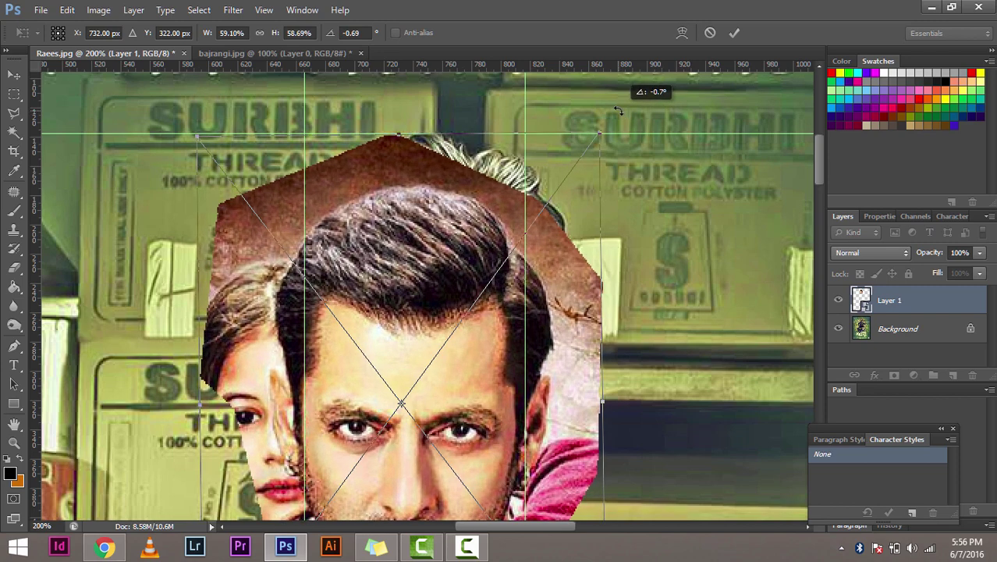
scroll(609, 252, down, 5)
scroll(609, 252, down, 1)
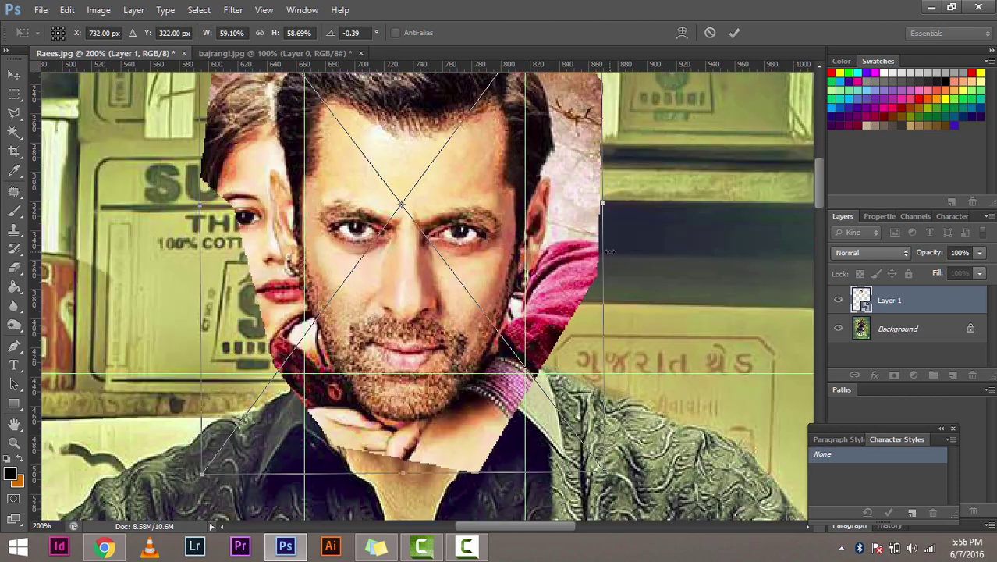
scroll(609, 252, up, 2)
Check the whole poster, then tilt the face further to about -1.1°
key(ctrl+minus)
key(ctrl+minus)
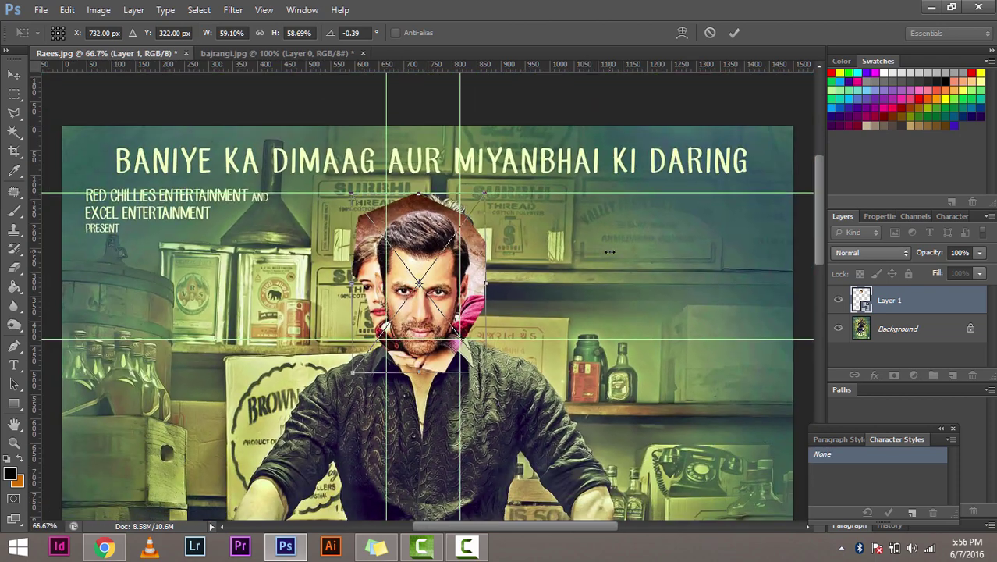
scroll(596, 253, down, 2)
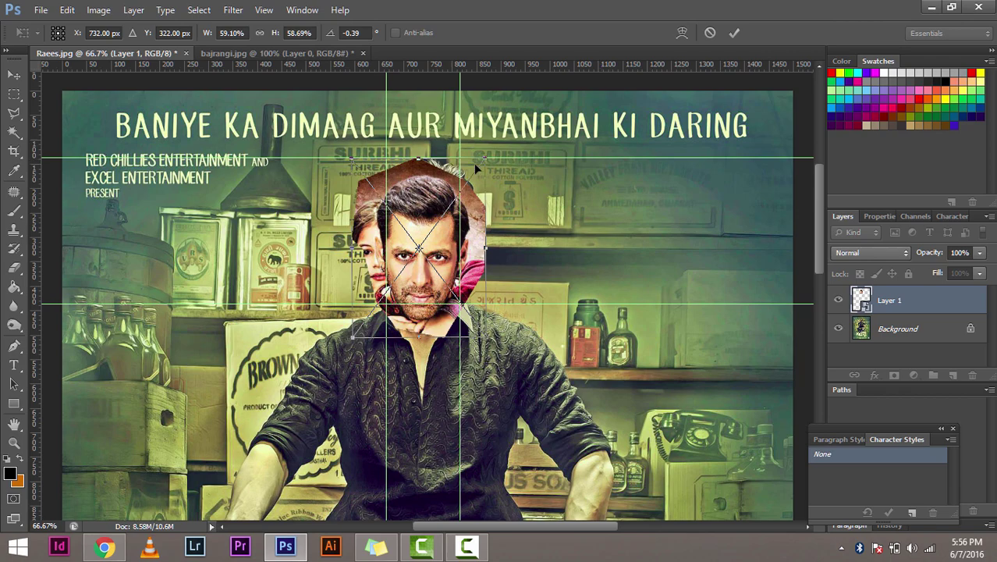
key(ctrl+plus)
key(ctrl+plus)
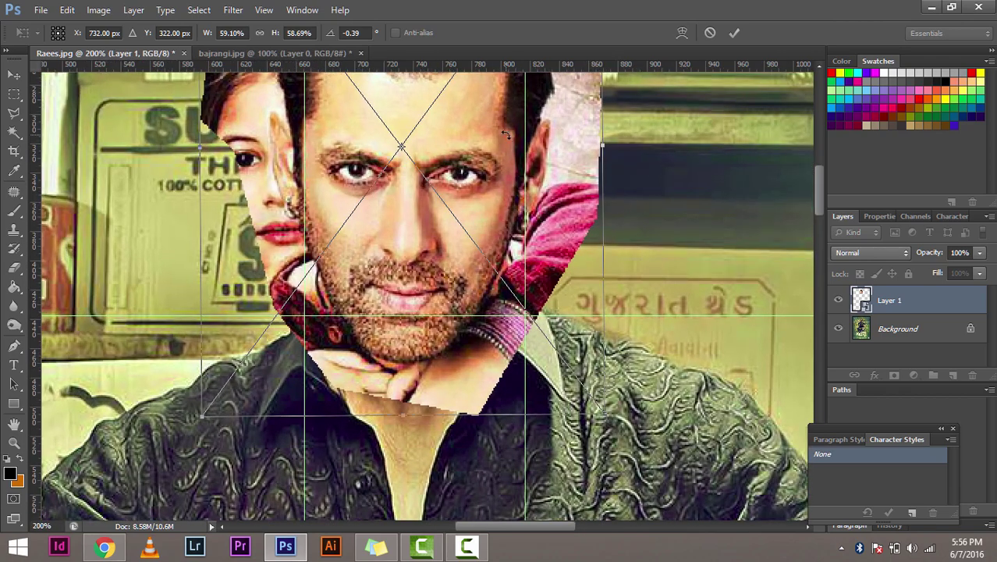
scroll(515, 120, up, 5)
scroll(591, 101, up, 2)
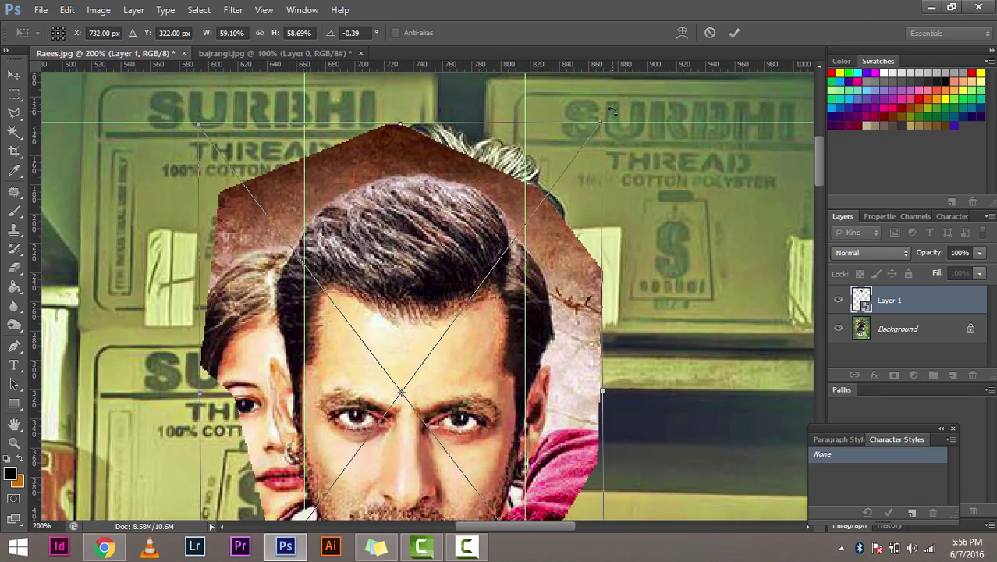
drag(613, 111, 609, 107)
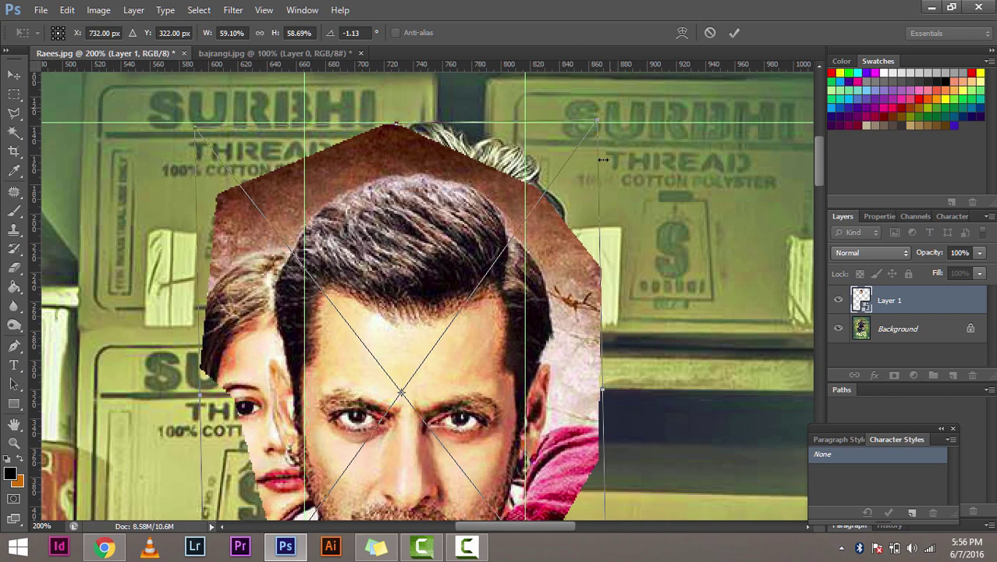
scroll(608, 190, down, 4)
scroll(608, 189, down, 1)
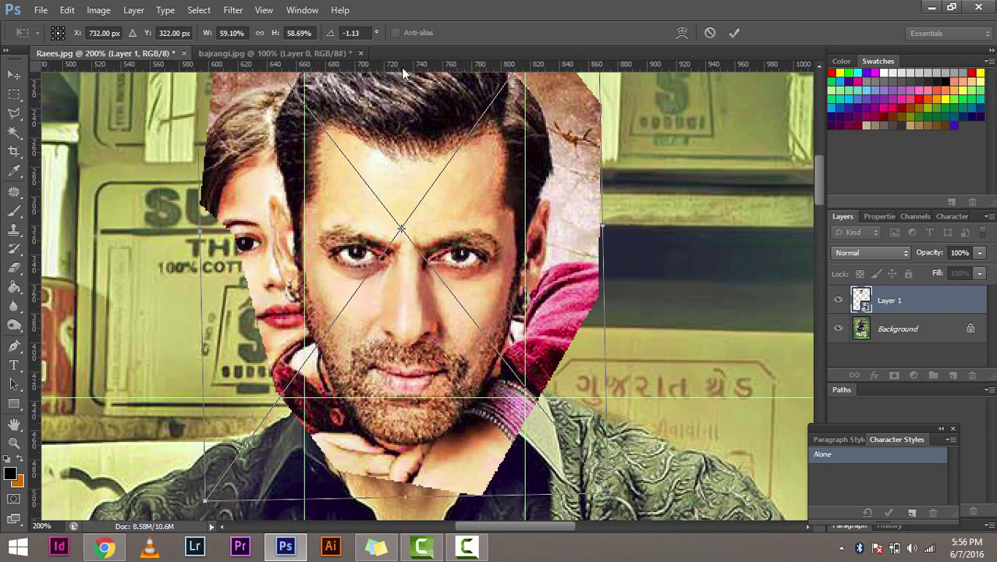
Add horizontal guides at the eye line and chin, rotate to -1.8° and apply
drag(403, 70, 433, 258)
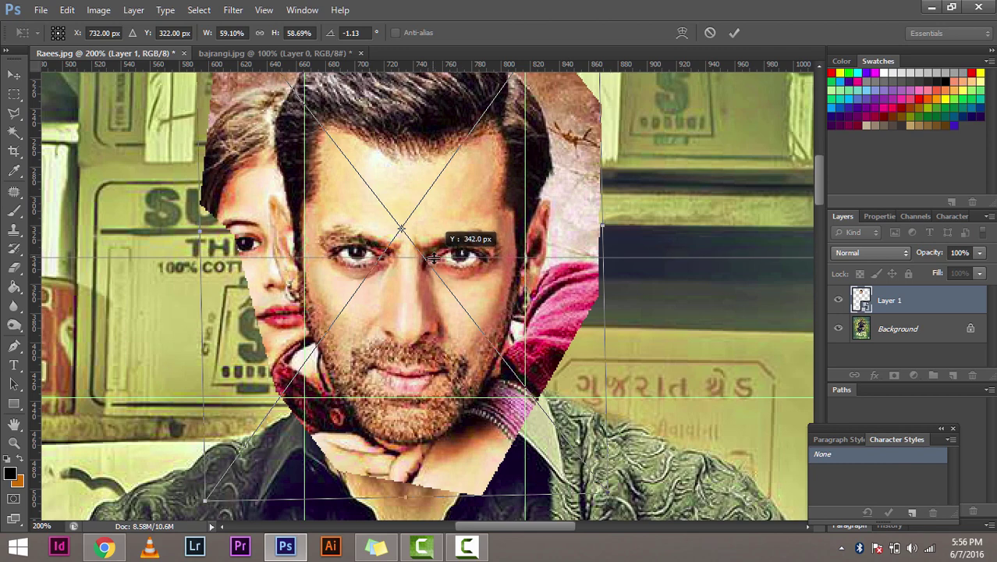
drag(433, 258, 433, 256)
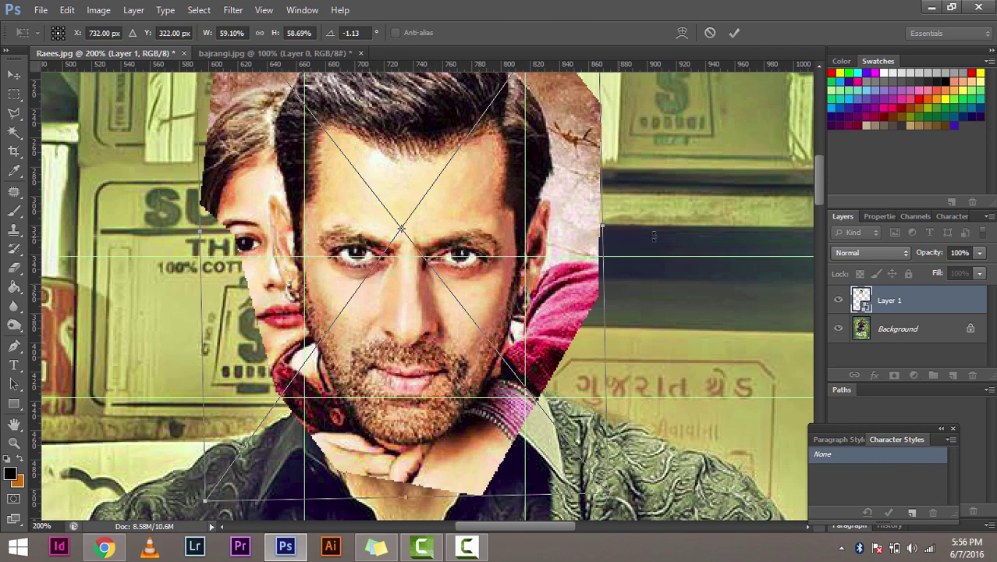
scroll(653, 232, up, 5)
scroll(546, 234, down, 8)
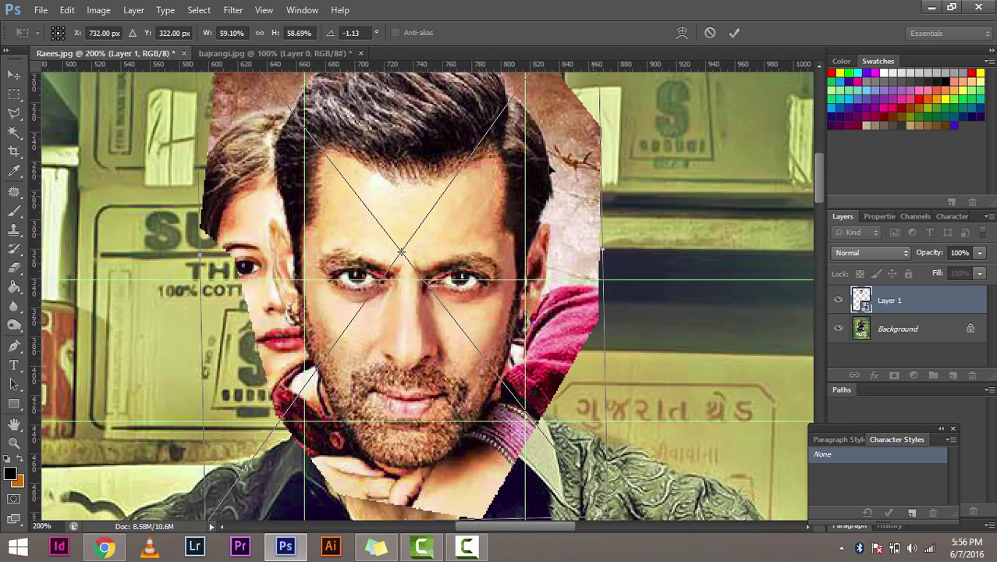
drag(422, 63, 472, 341)
scroll(488, 276, up, 6)
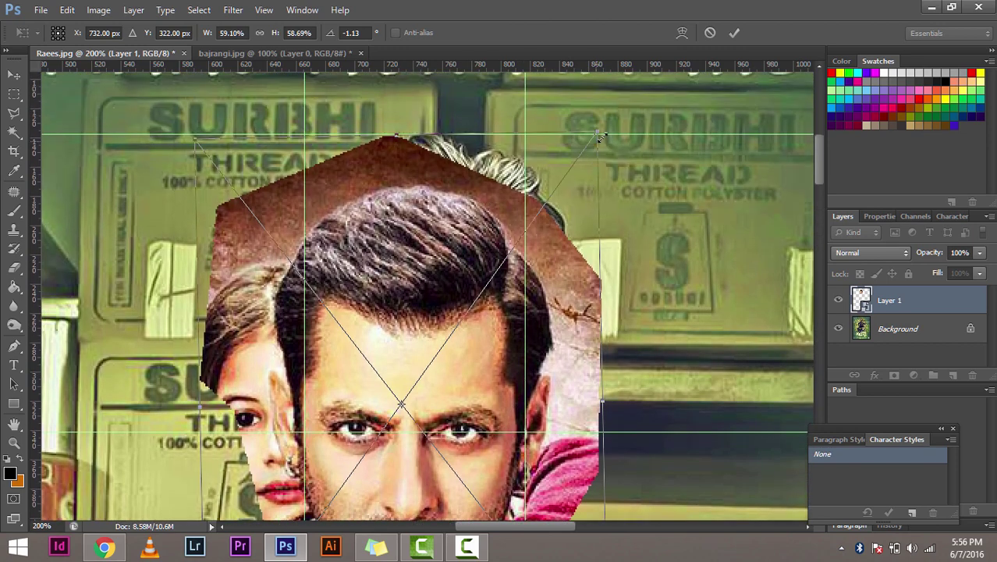
drag(602, 118, 602, 118)
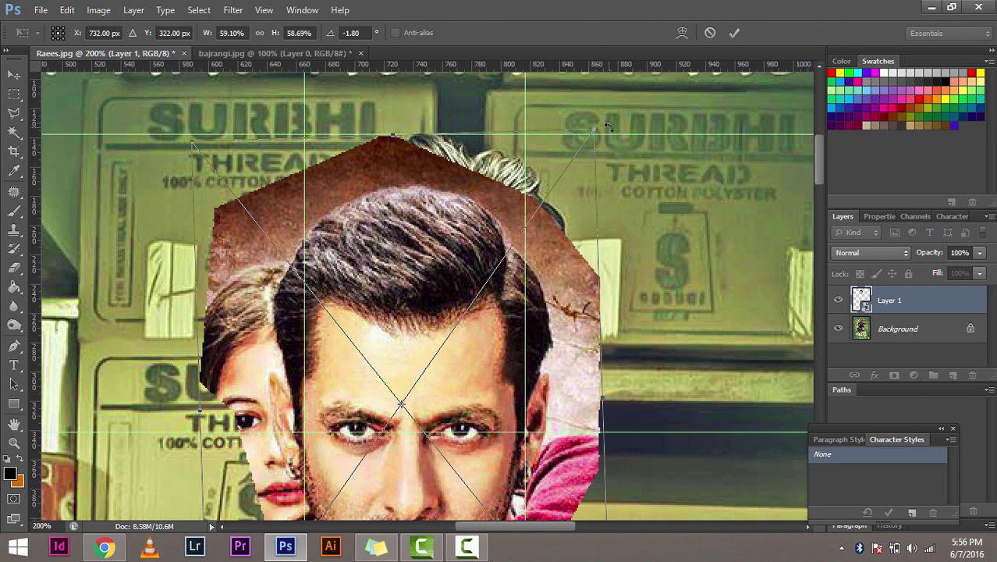
key(Return)
Step back through earlier face size and placement changes with Ctrl+Alt+Z
scroll(614, 129, down, 3)
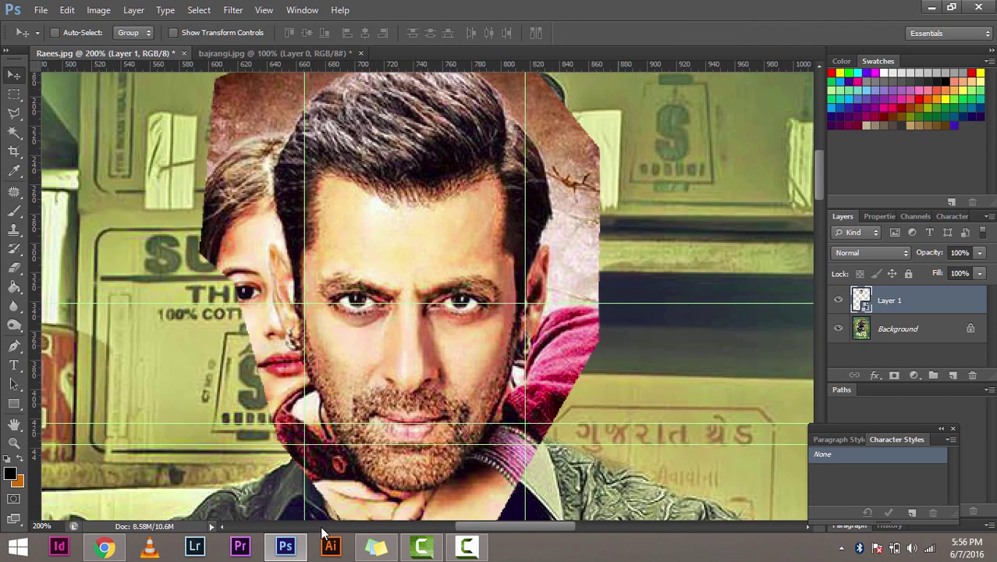
scroll(320, 529, right, 3)
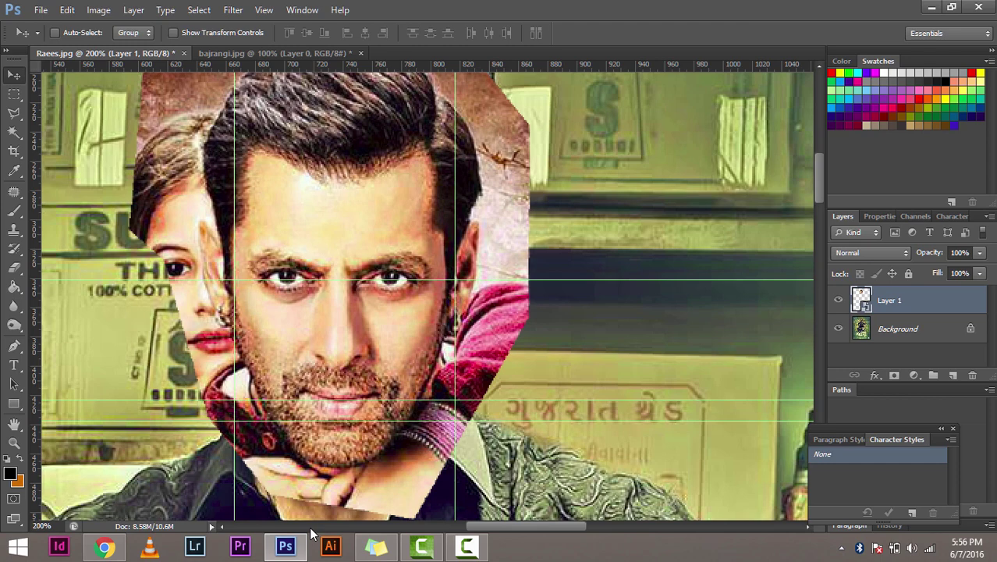
key(ctrl+minus)
key(ctrl+minus)
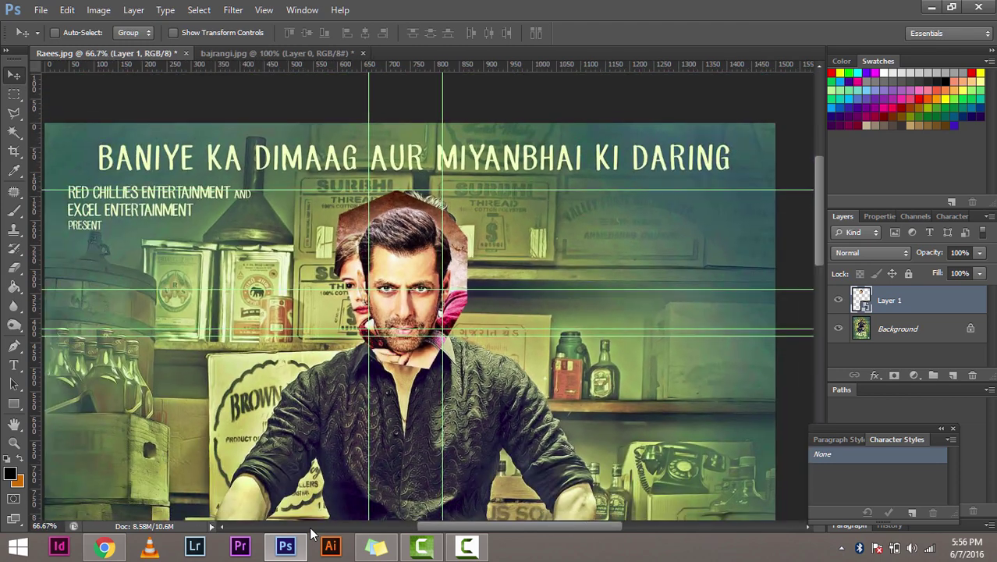
key(ctrl+alt+z)
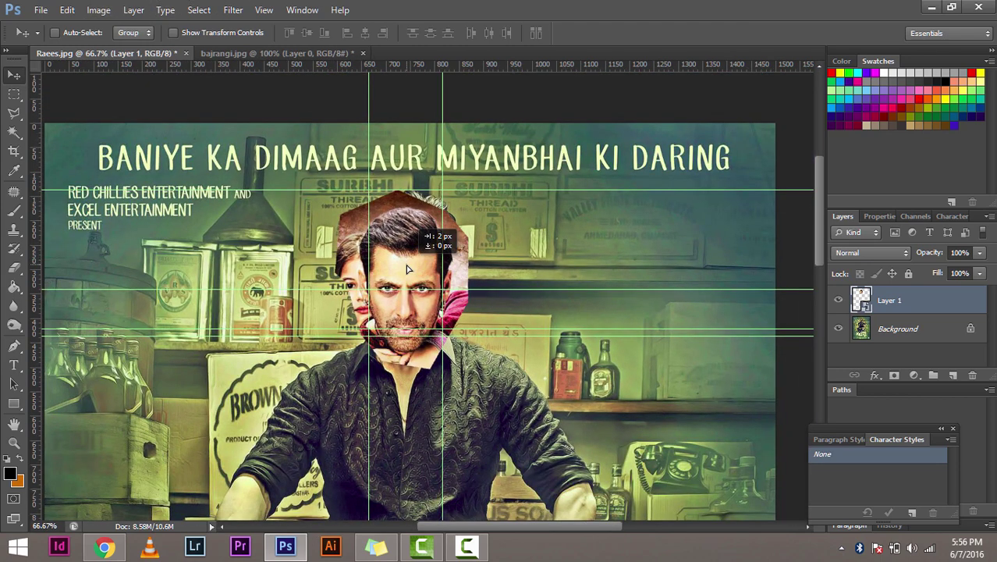
key(ctrl+alt+z)
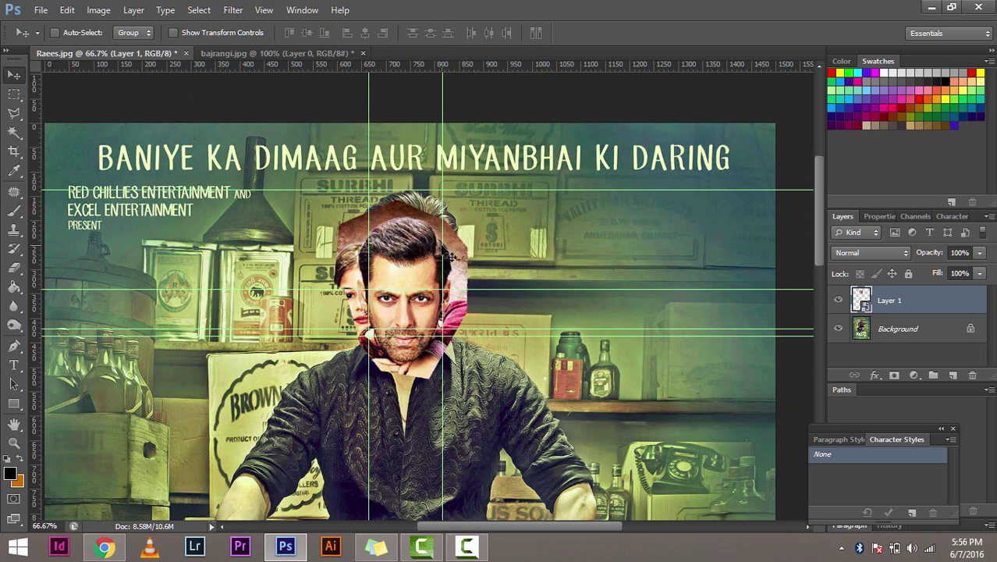
key(ctrl+alt+z)
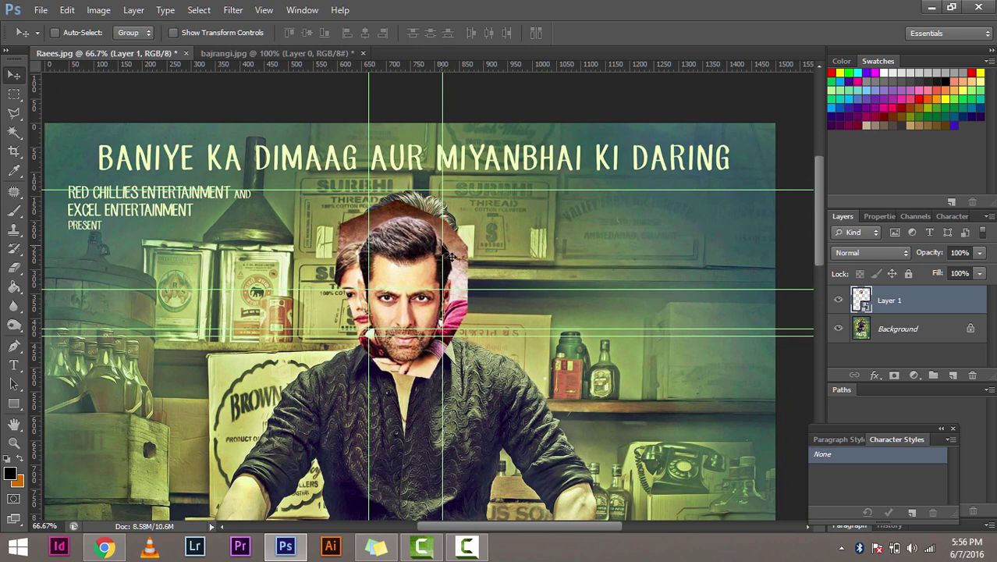
key(ctrl+alt+z)
key(ctrl+alt+z)
key(ctrl+alt+z)
key(ctrl+alt+z)
key(ctrl+alt+z)
key(ctrl+alt+z)
key(ctrl+alt+z)
key(ctrl+alt+z)
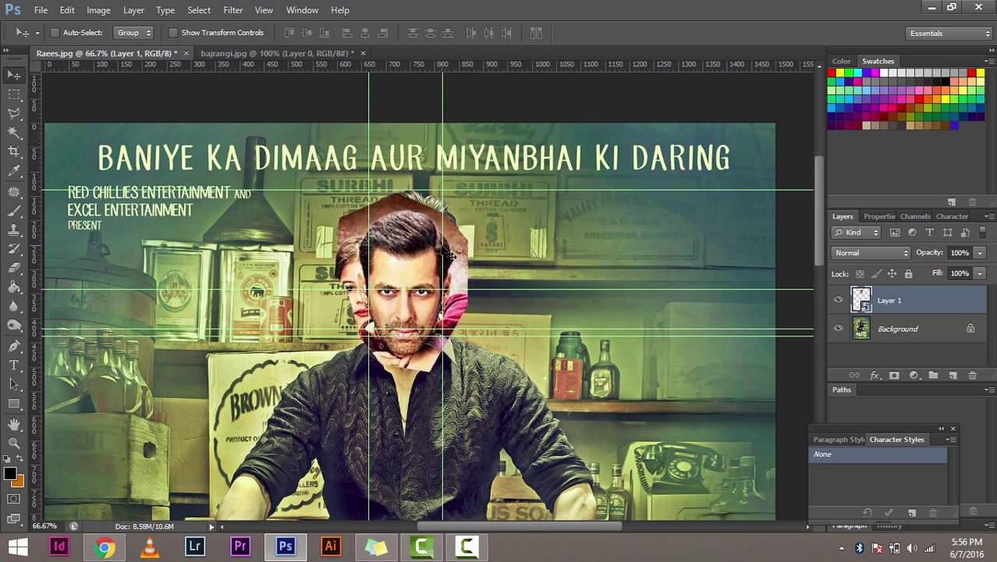
key(ctrl+alt+z)
key(ctrl+alt+z)
key(ctrl+alt+z)
key(ctrl+alt+z)
key(ctrl+alt+z)
key(ctrl+alt+z)
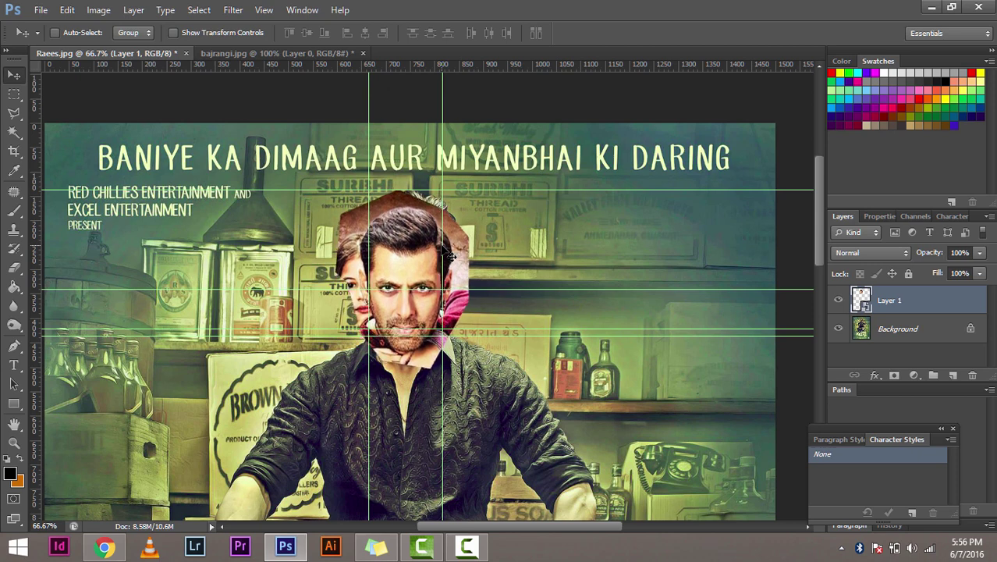
key(ctrl+alt+z)
key(ctrl+alt+z)
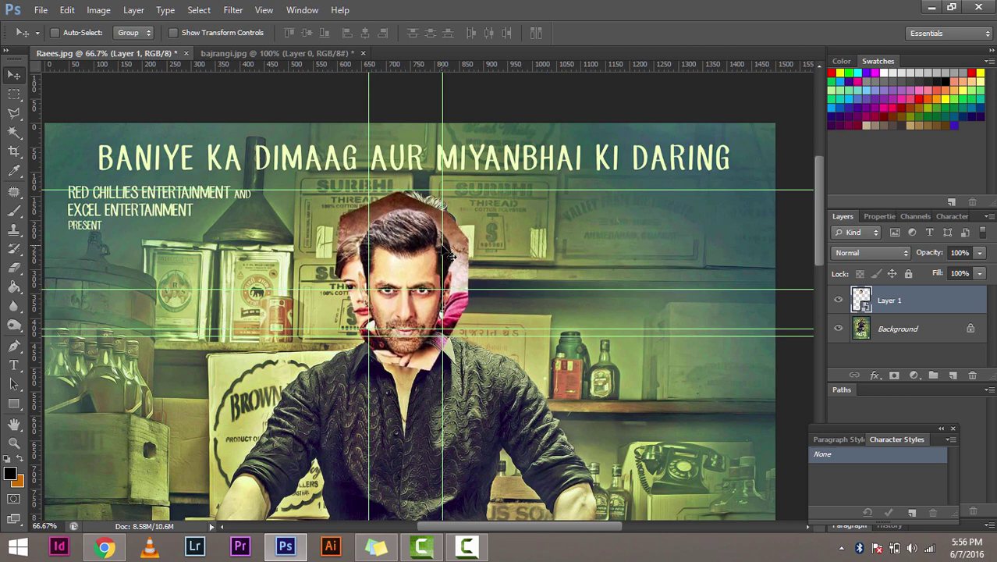
View the poster at 100% and put Layer 1 back into Free Transform
key(ctrl+minus)
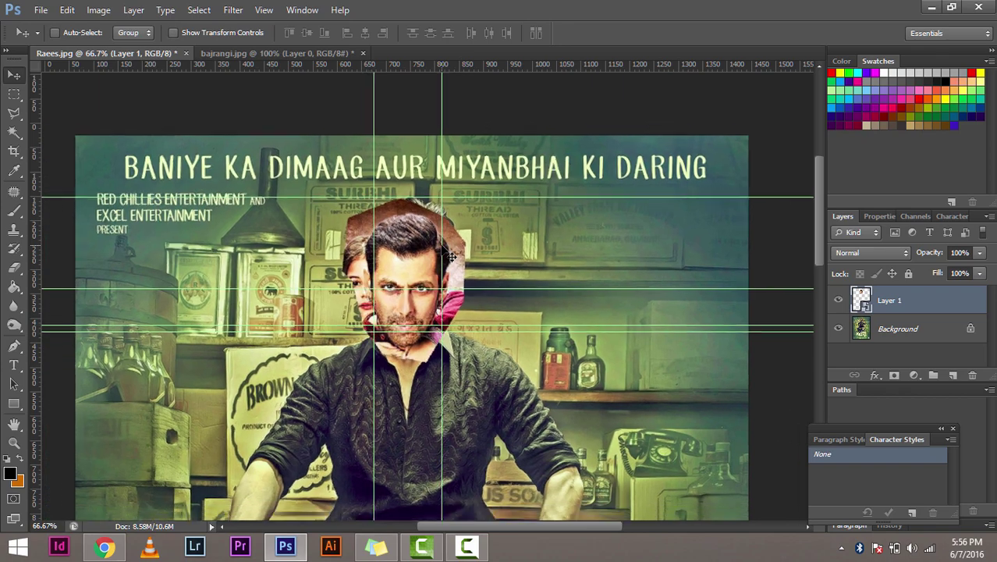
key(ctrl+minus)
key(ctrl+minus)
key(ctrl+plus)
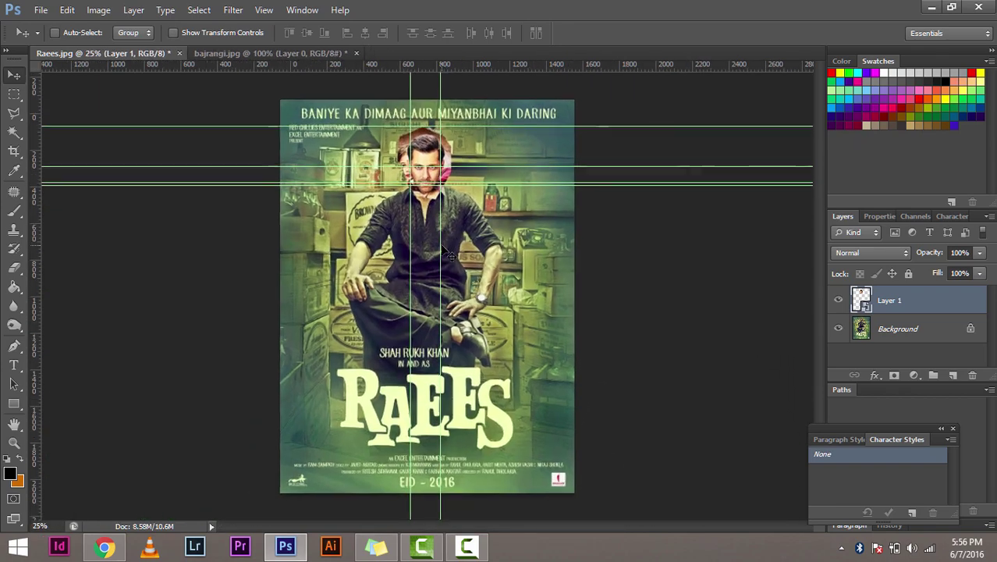
key(ctrl+plus)
key(ctrl+plus)
scroll(120, 355, up, 3)
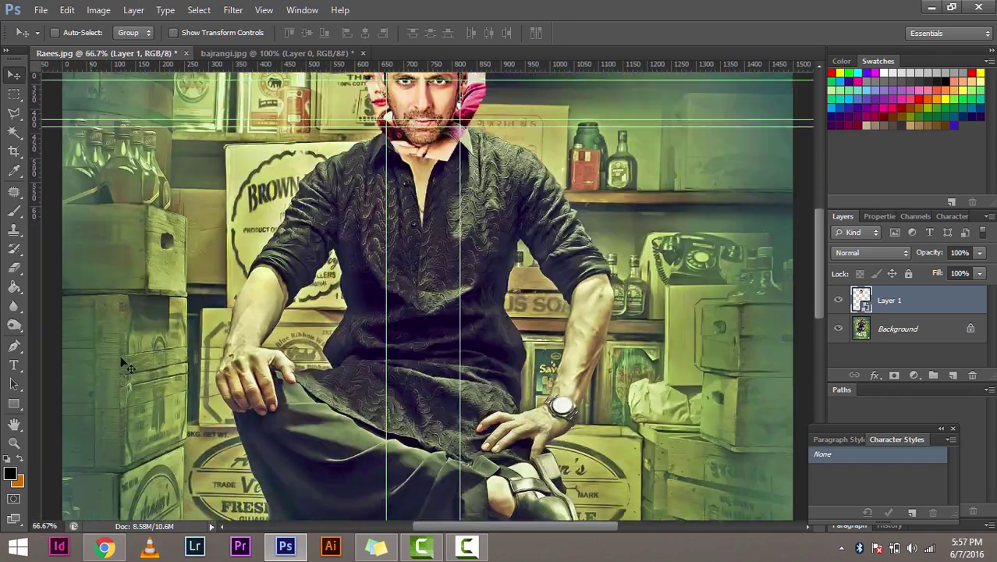
scroll(216, 337, up, 4)
scroll(226, 349, up, 3)
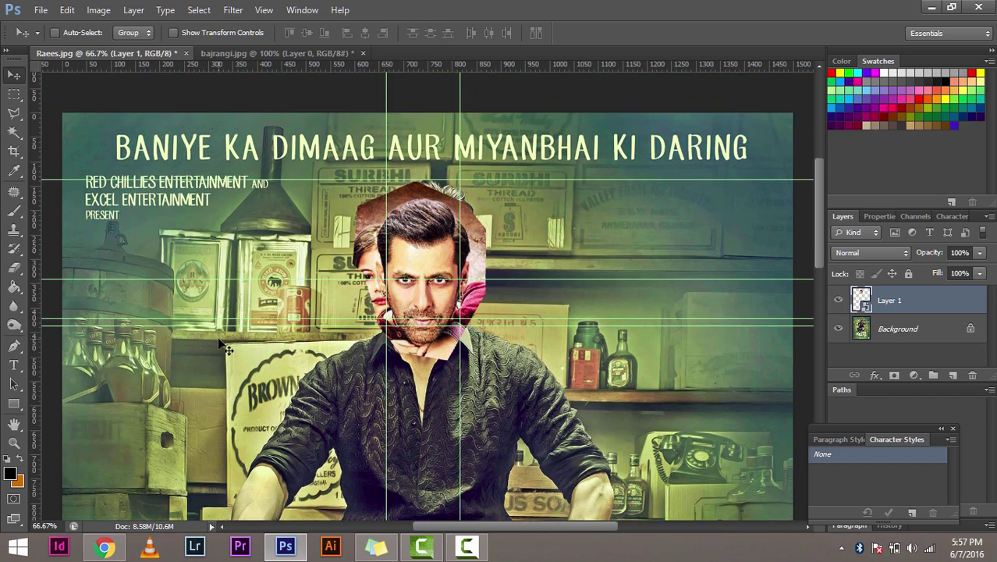
key(ctrl+plus)
scroll(210, 320, up, 3)
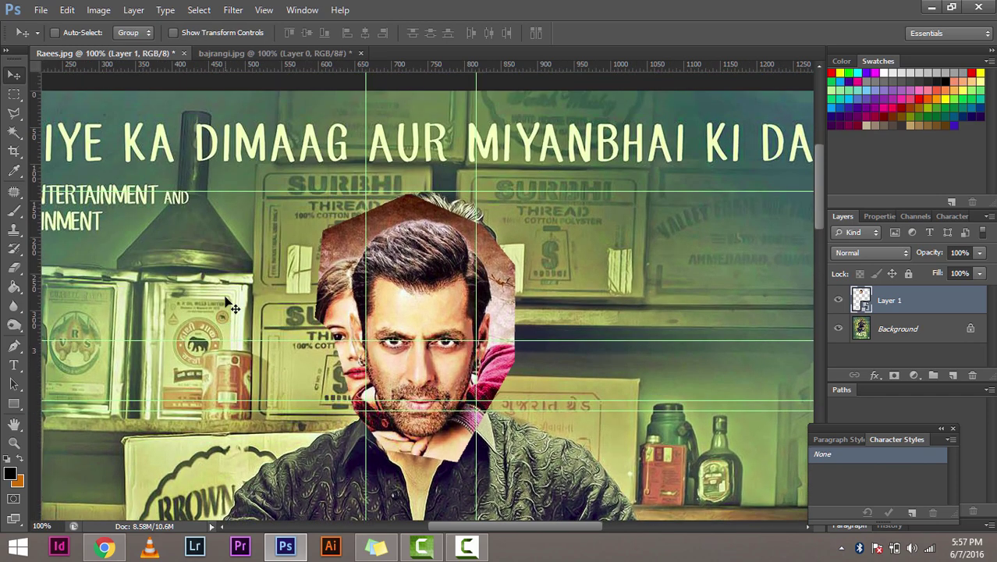
key(ctrl+t)
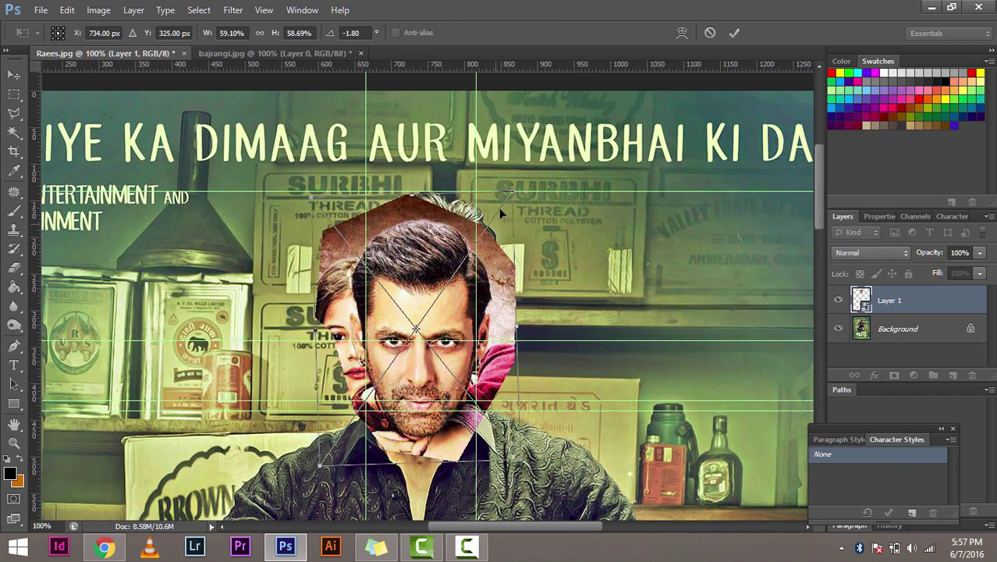
Enlarge the face to about 61% from opposite corners and commit the transform
drag(514, 189, 515, 187)
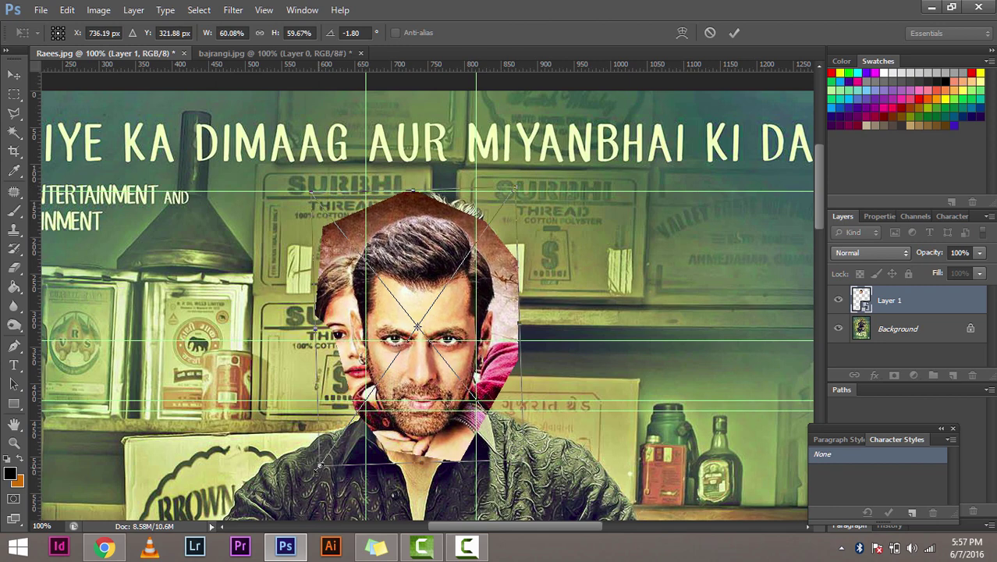
drag(317, 466, 315, 469)
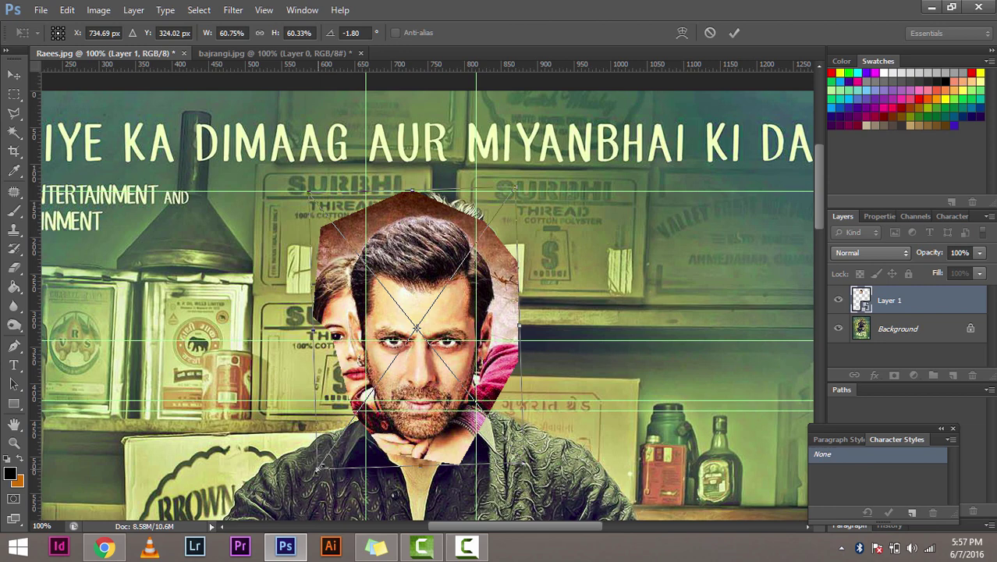
key(Return)
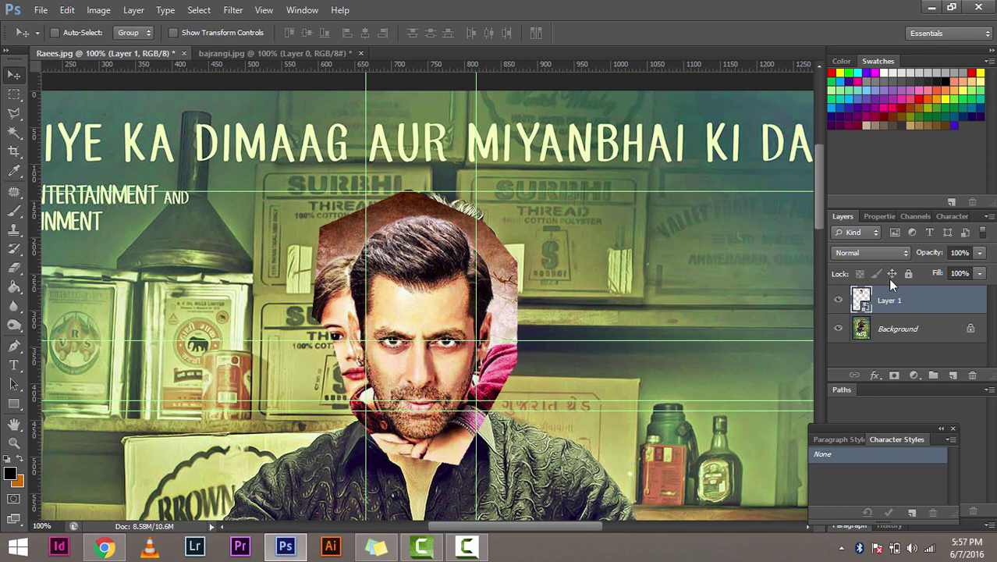
Rasterize Layer 1 from its right-click menu
right_click(905, 304)
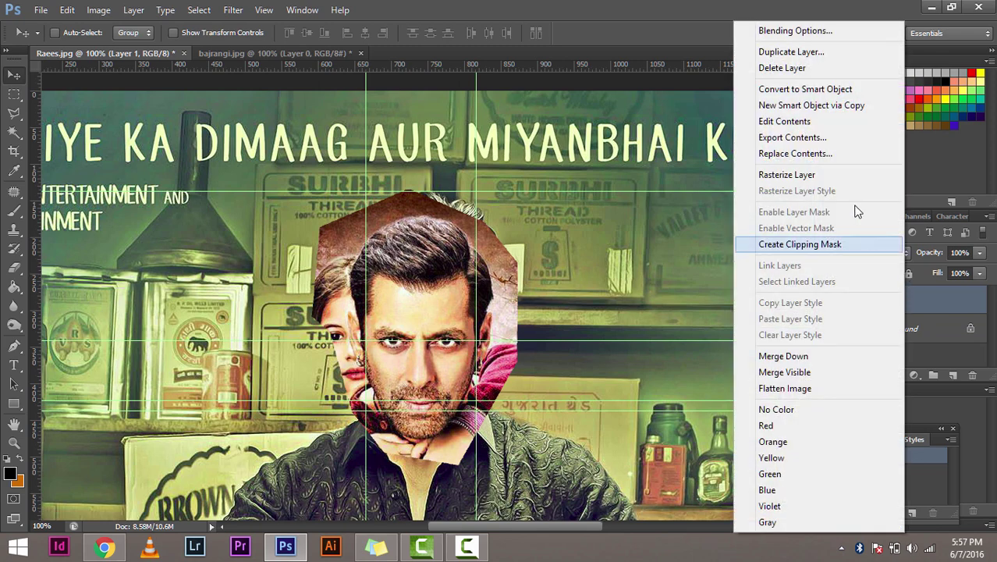
click(825, 175)
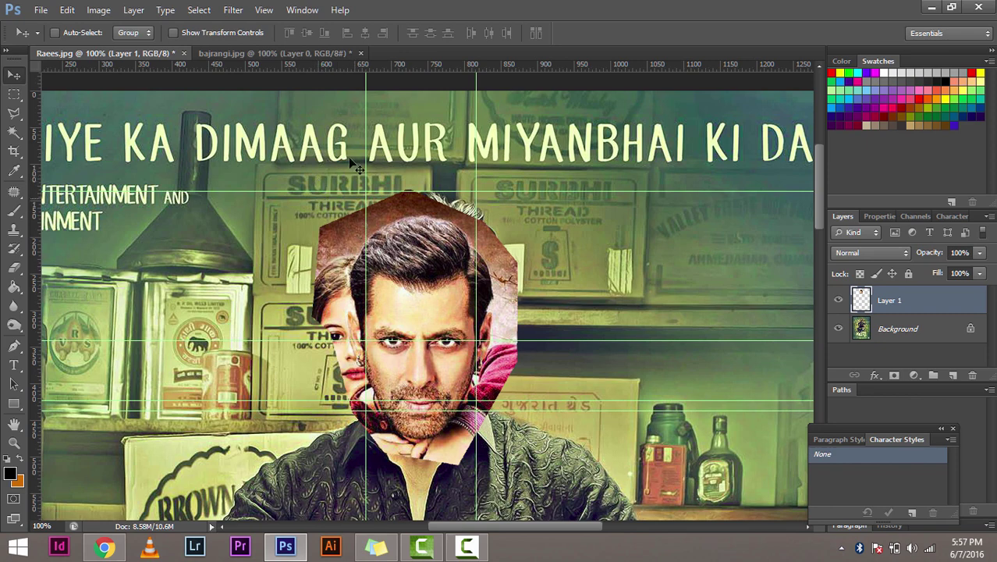
scroll(332, 221, down, 2)
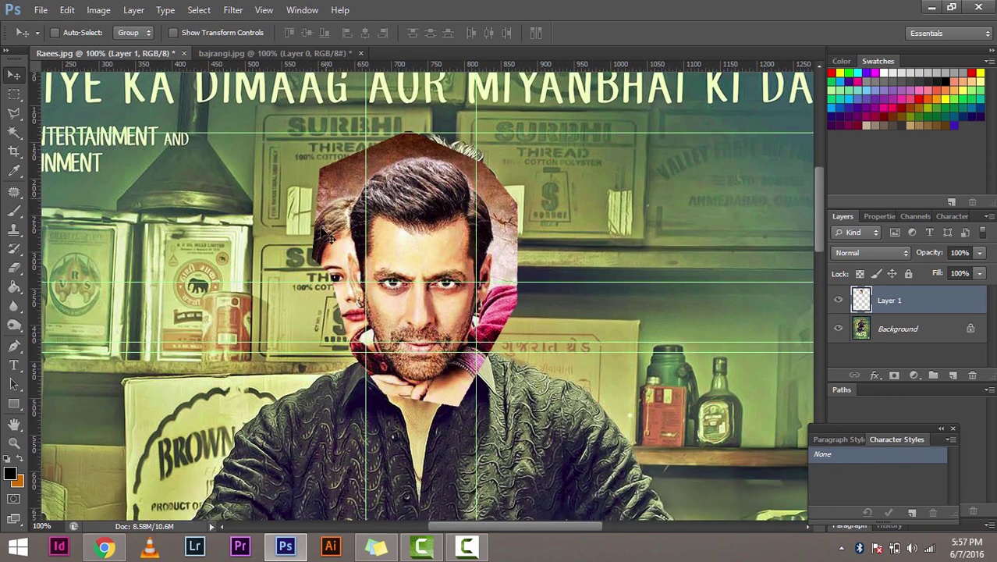
scroll(327, 234, down, 2)
scroll(327, 233, up, 1)
scroll(327, 234, up, 1)
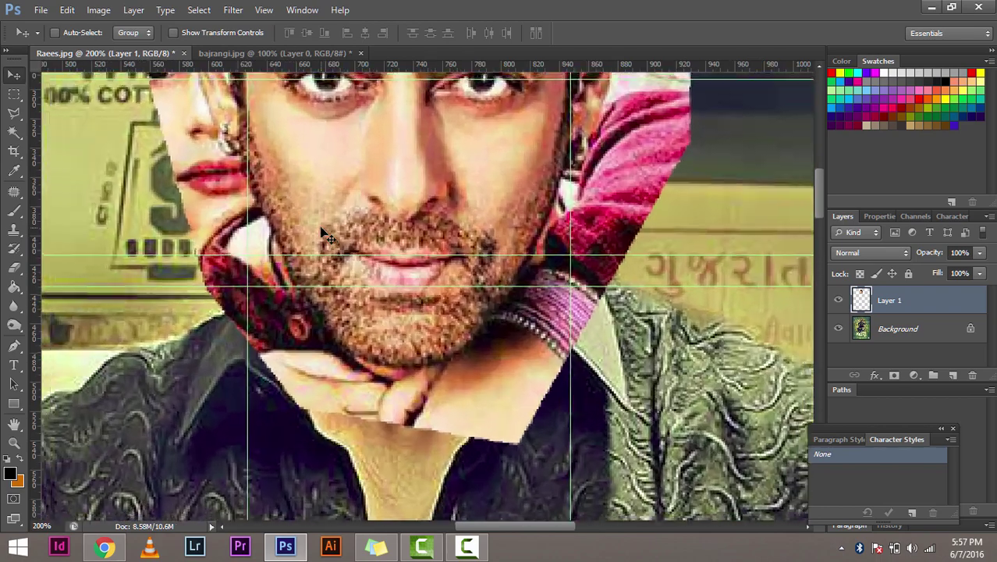
scroll(327, 234, up, 1)
Inspect the rasterized face and keep the layer named Layer 1
scroll(328, 234, up, 1)
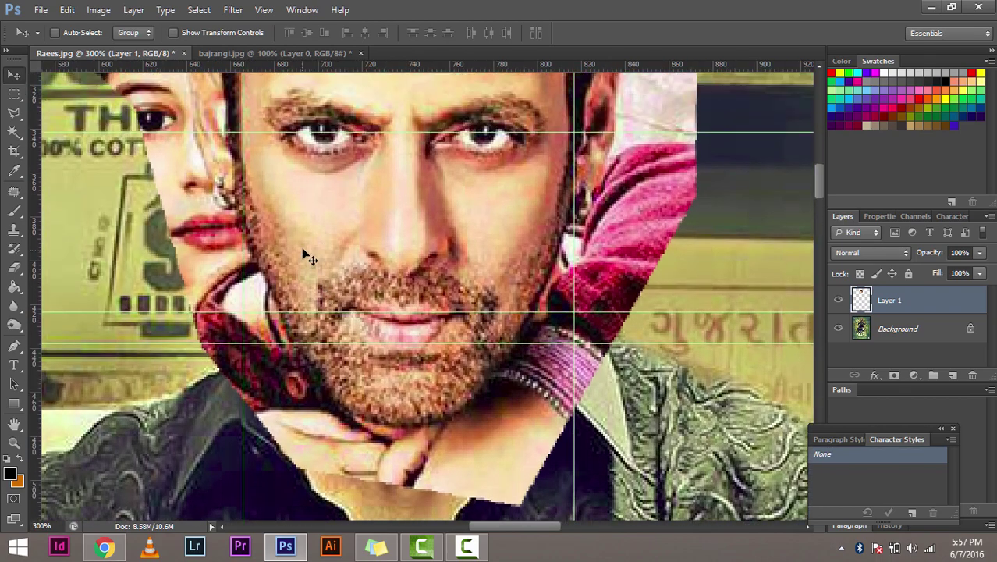
scroll(308, 256, up, 2)
scroll(308, 256, up, 1)
scroll(309, 257, up, 2)
scroll(308, 255, up, 2)
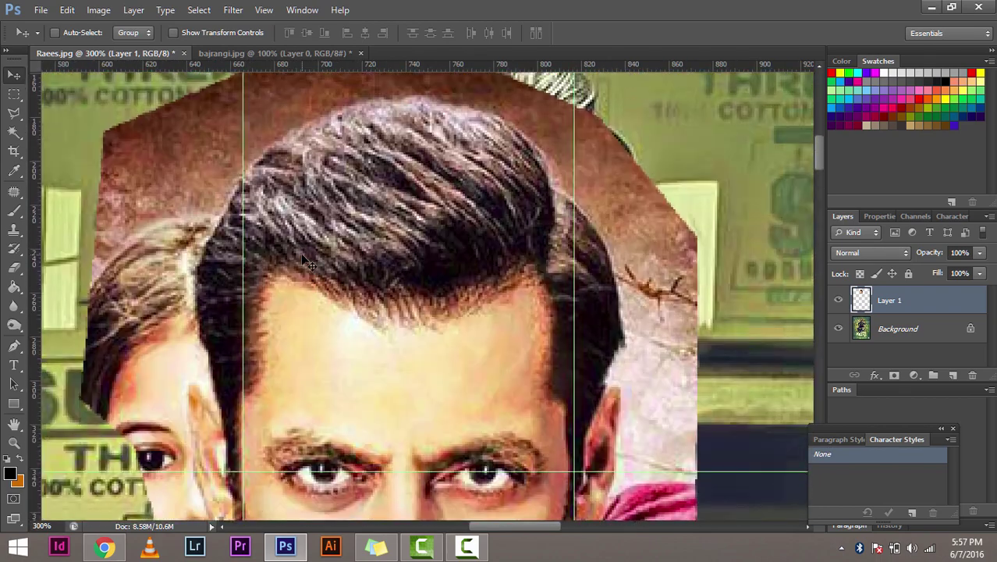
scroll(308, 256, up, 2)
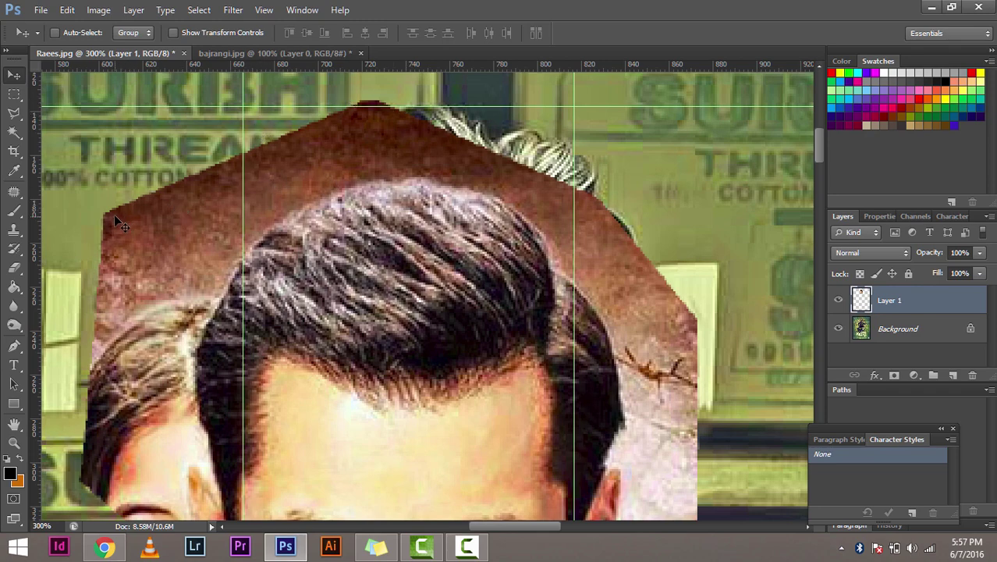
scroll(114, 217, down, 1)
scroll(124, 219, up, 2)
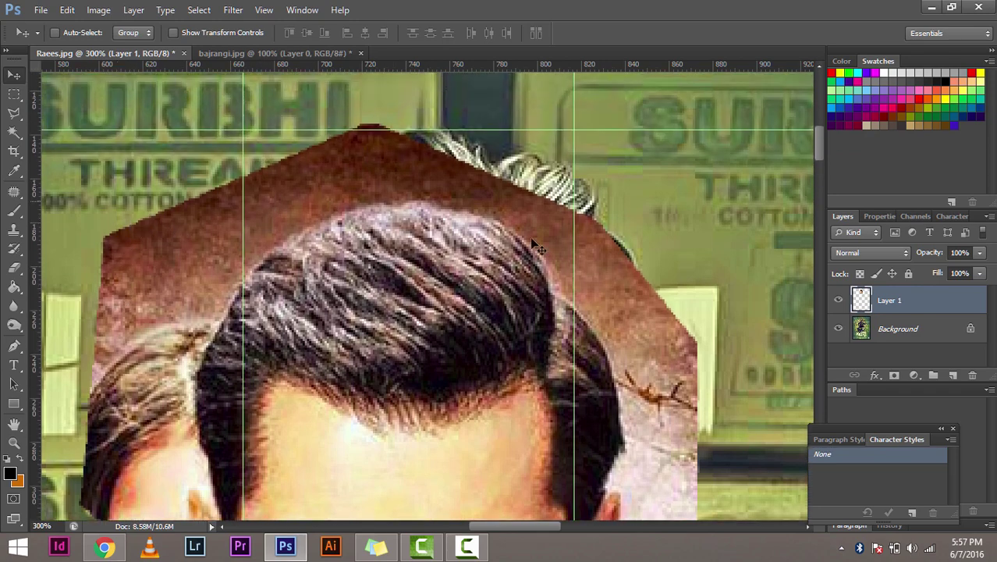
double_click(889, 299)
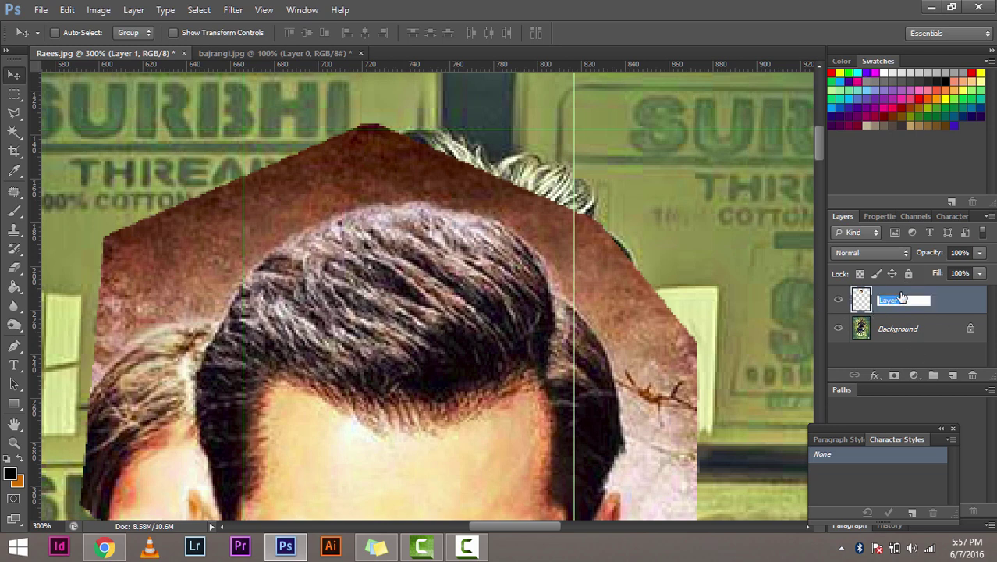
click(944, 297)
Add a white layer mask to Layer 1 and select the Brush tool with black
click(894, 377)
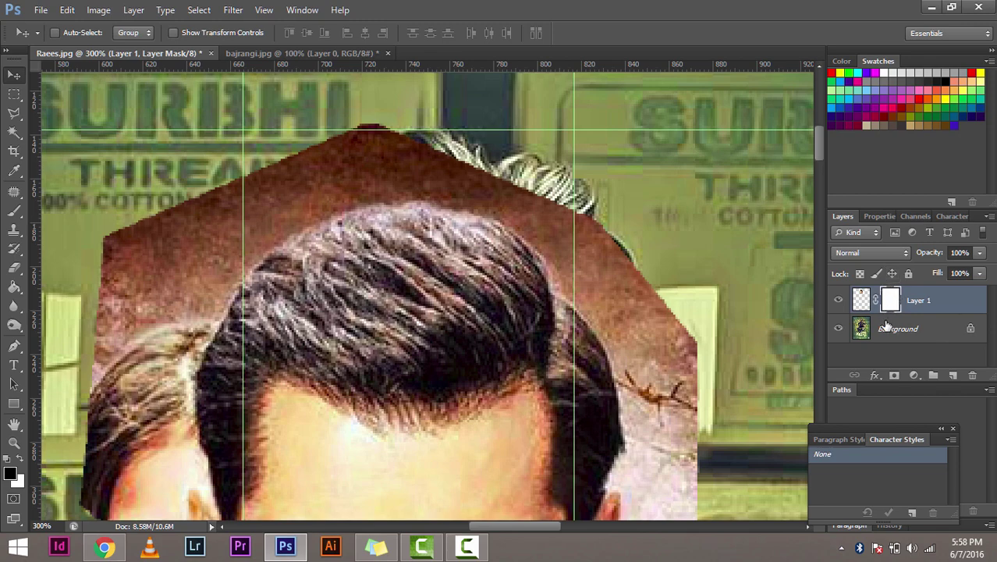
scroll(453, 260, down, 3)
scroll(427, 263, up, 1)
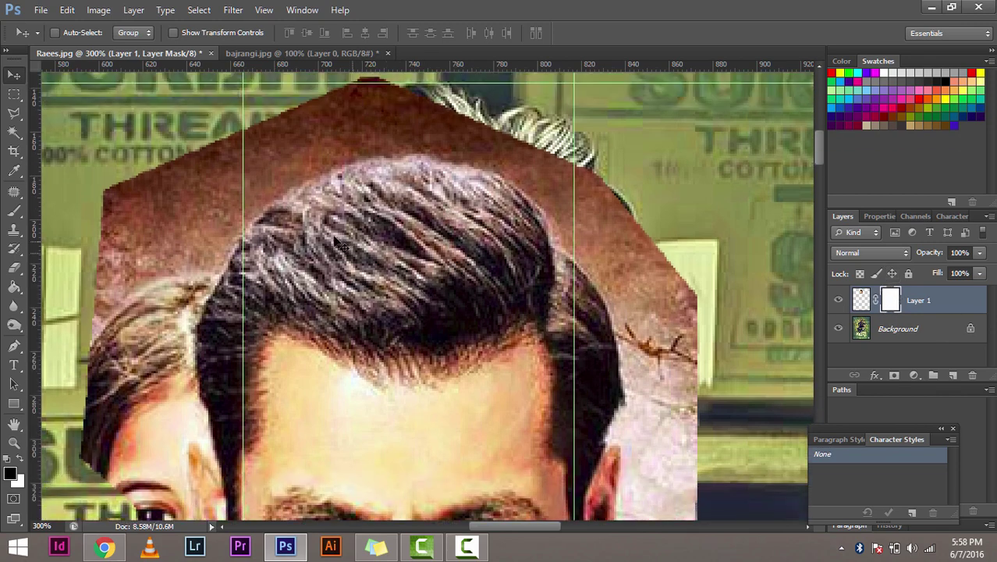
scroll(300, 267, down, 3)
scroll(293, 277, up, 1)
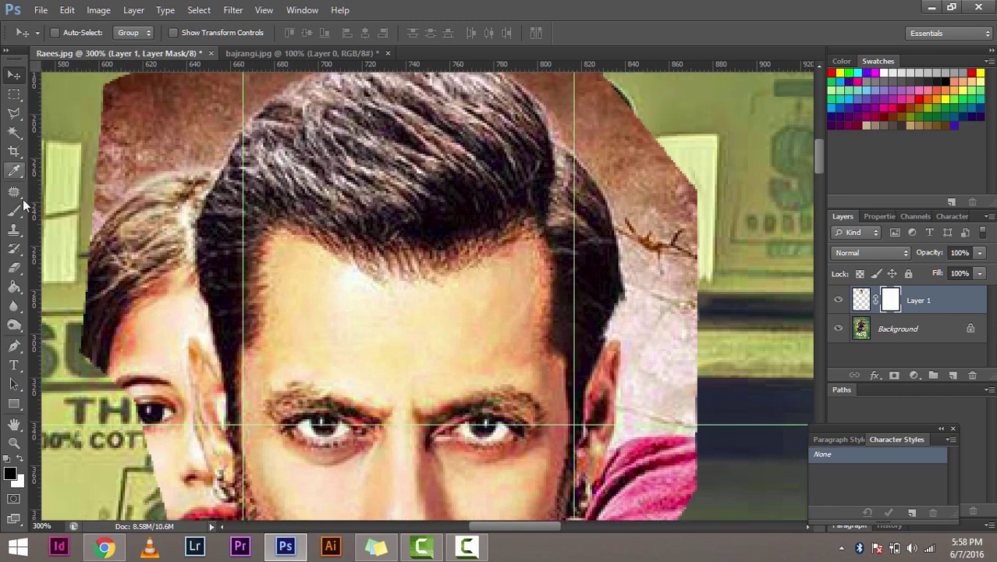
click(13, 211)
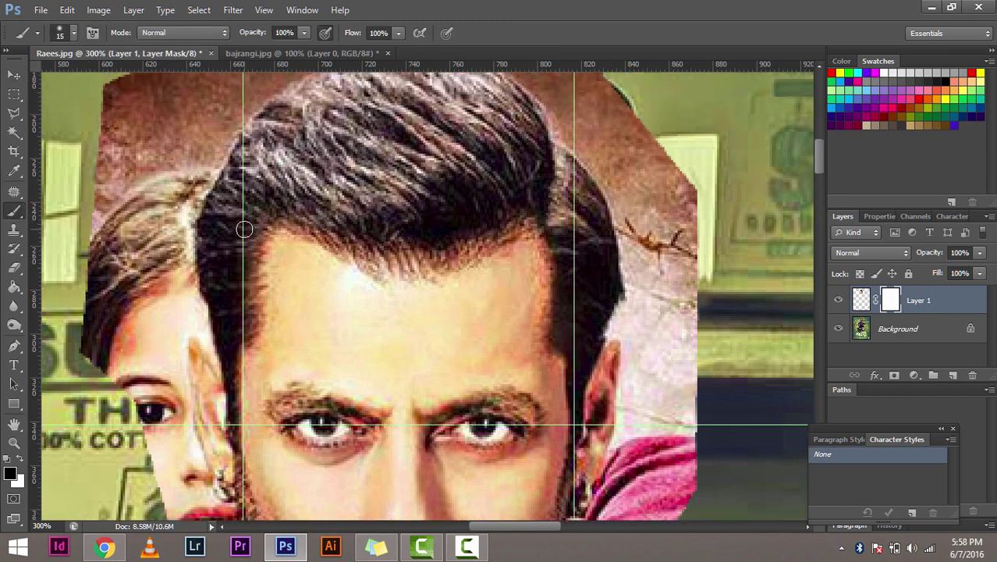
click(10, 474)
click(588, 46)
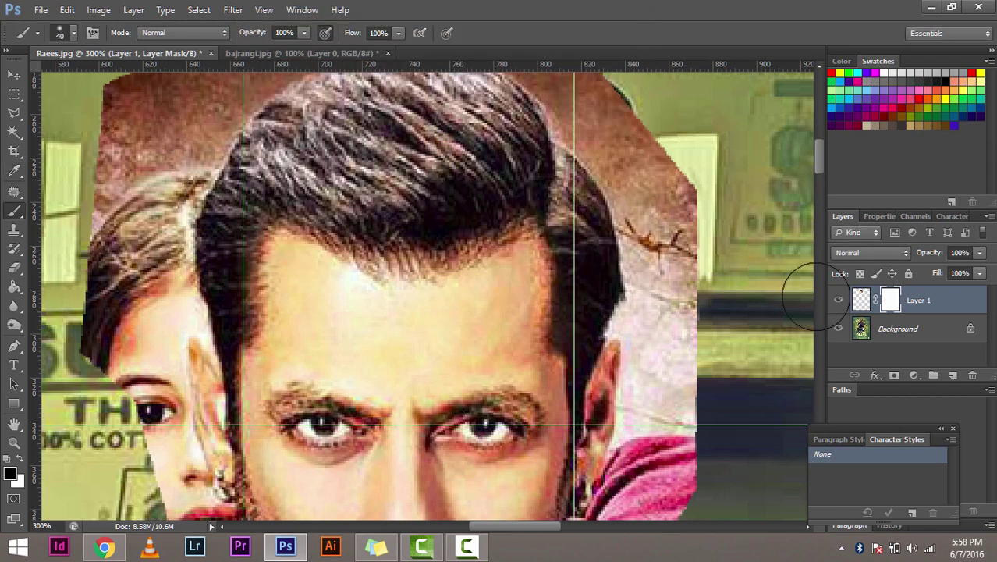
double_click(888, 300)
click(842, 216)
Test-paint the mask over the face, then undo the strokes
mouse_move(434, 278)
mouse_down()
mouse_move(383, 330)
mouse_move(482, 328)
mouse_move(464, 332)
mouse_up()
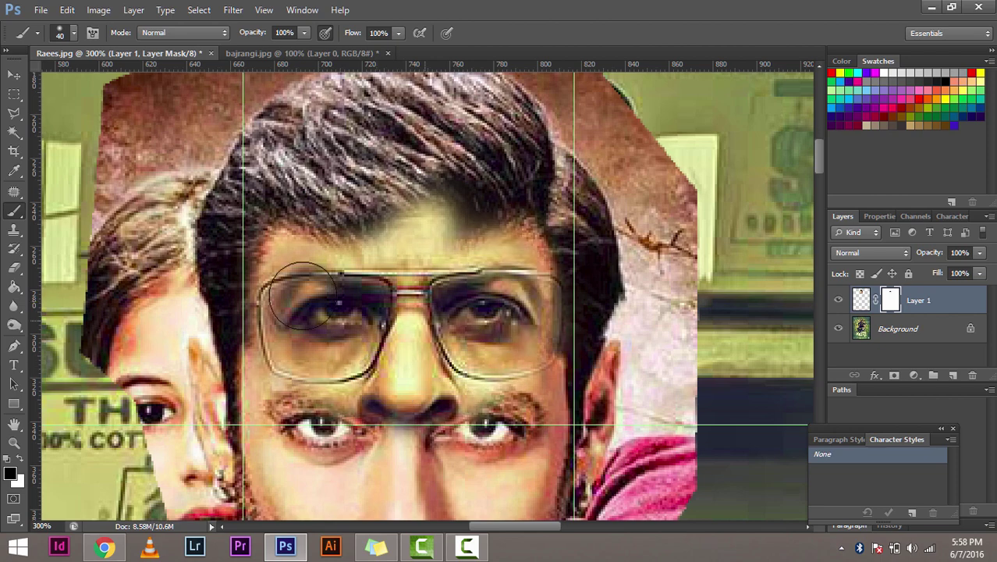
scroll(416, 390, down, 2)
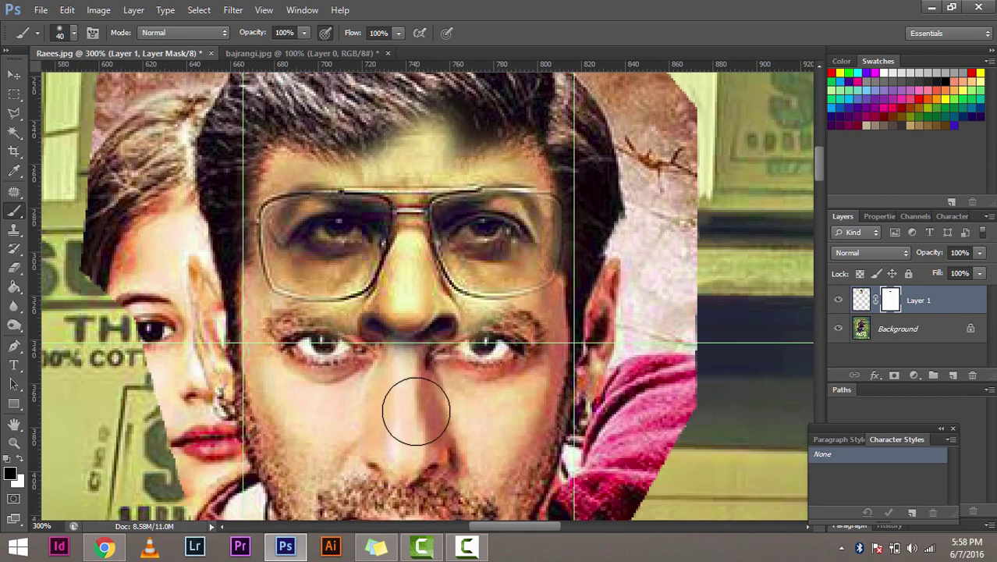
key(ctrl+minus)
key(ctrl+minus)
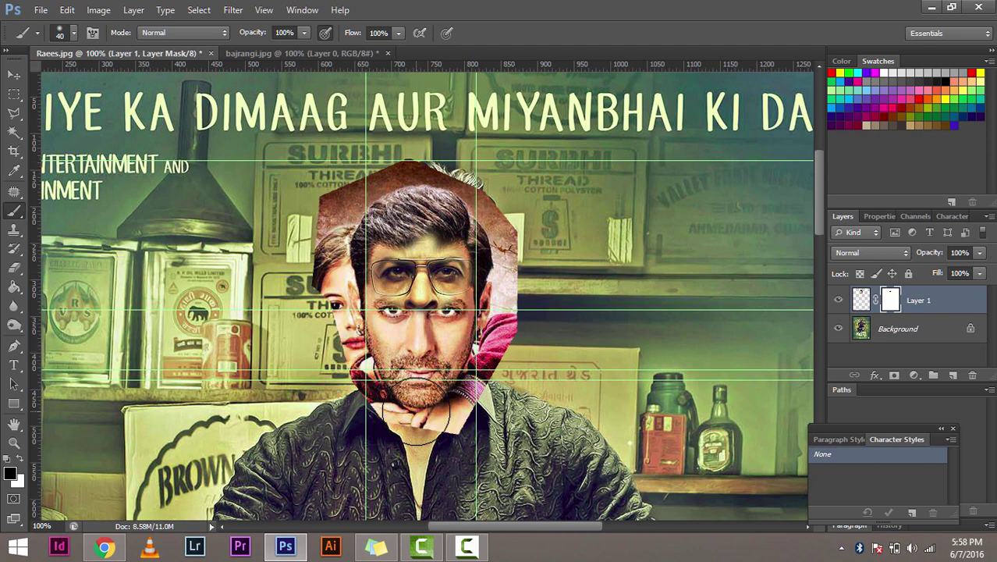
key(ctrl+z)
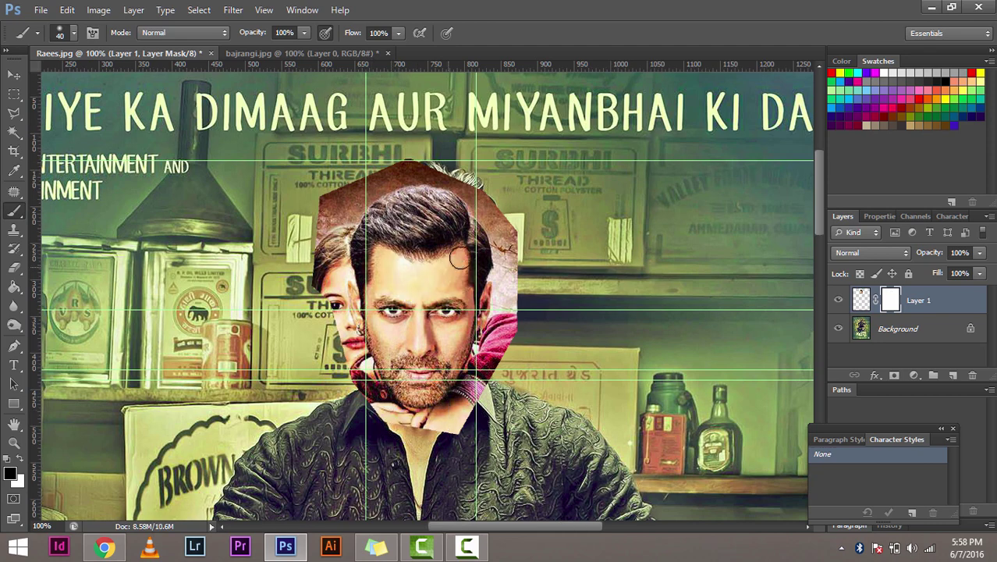
drag(401, 242, 424, 334)
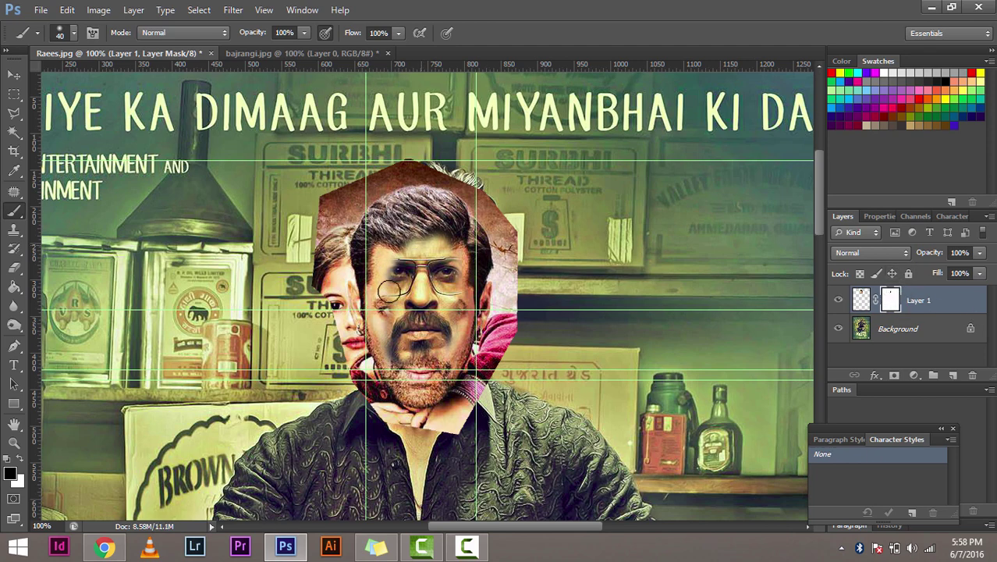
key(ctrl+z)
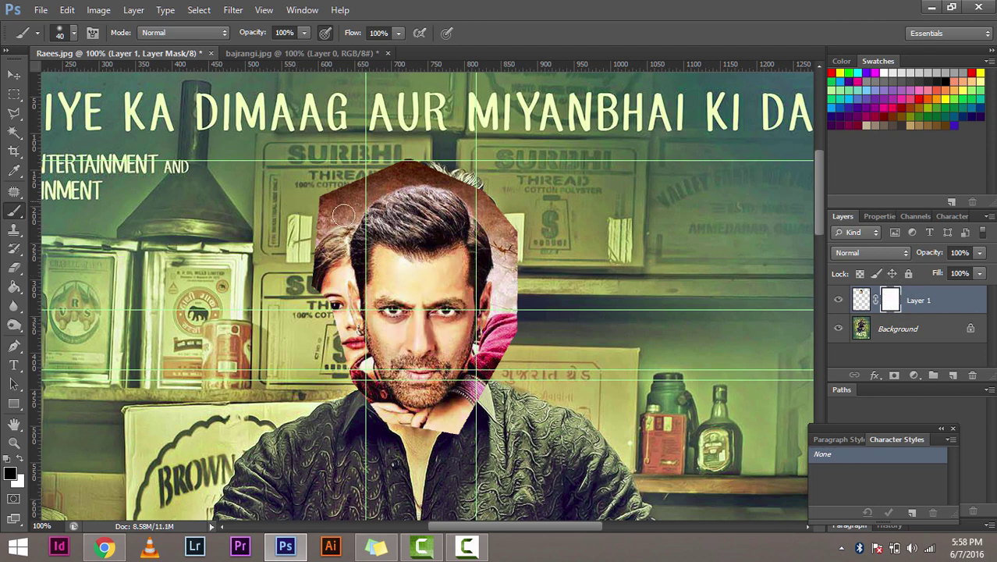
Paint Layer 1's mask to hide the face layer around the top and left of the hair
scroll(377, 418, up, 2)
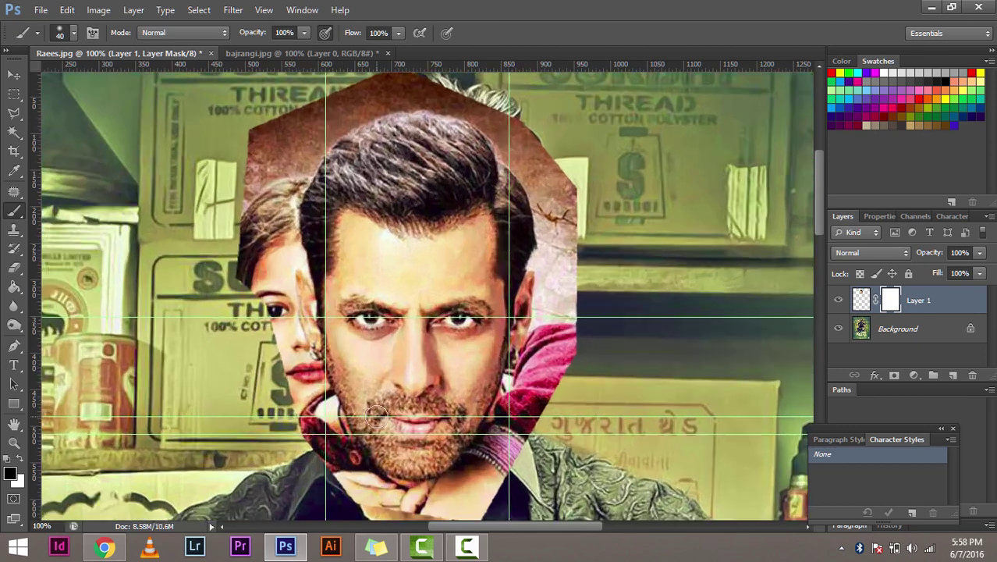
scroll(338, 465, up, 5)
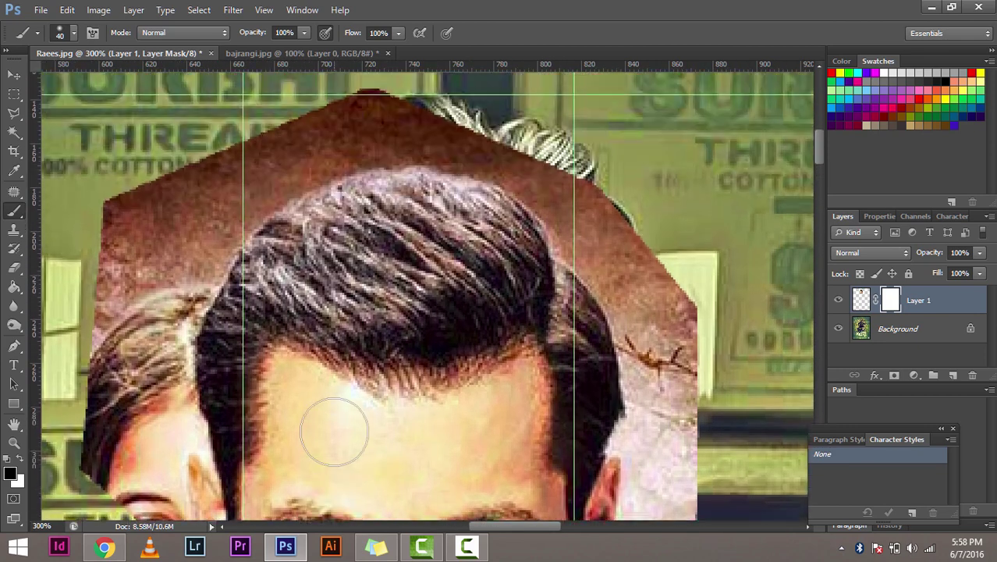
mouse_move(467, 144)
mouse_down()
mouse_move(251, 191)
mouse_move(214, 228)
mouse_move(144, 390)
mouse_up()
mouse_move(335, 414)
mouse_down()
mouse_move(344, 448)
mouse_move(353, 408)
mouse_move(328, 327)
mouse_move(280, 250)
mouse_move(224, 312)
mouse_up()
click(22, 468)
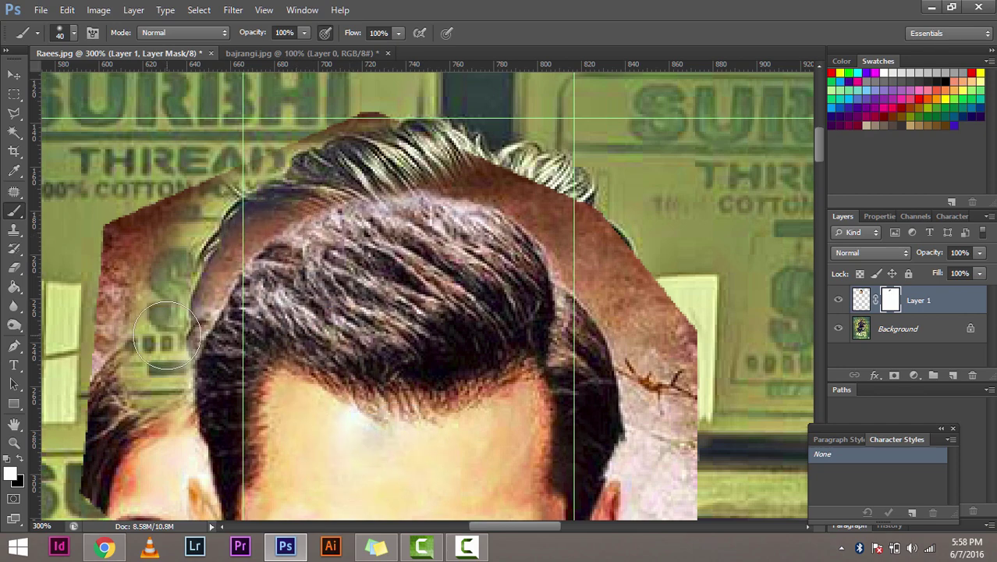
Mask away the face layer to reveal the poster's sign lettering left of the hair
scroll(166, 335, down, 3)
scroll(159, 343, up, 2)
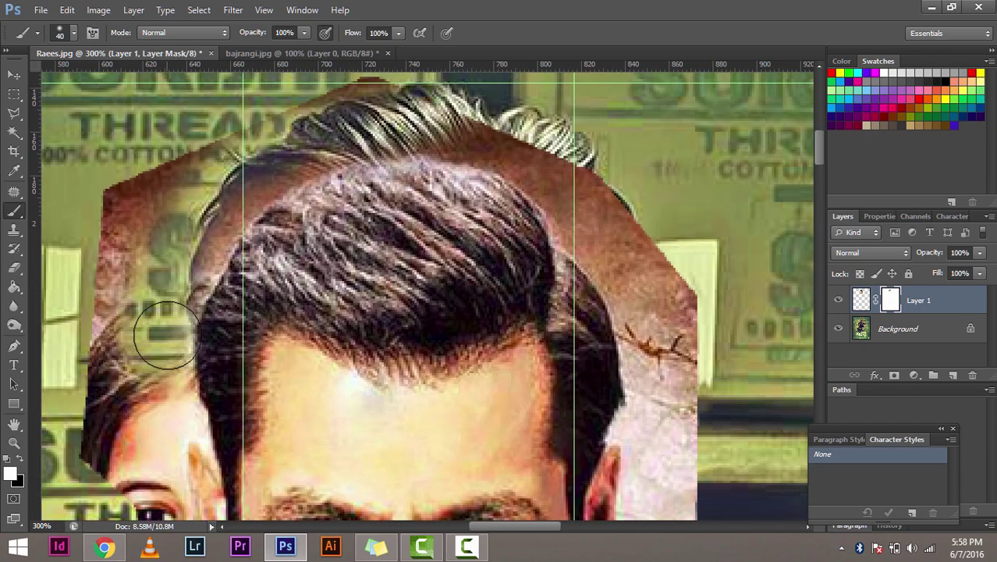
scroll(234, 375, down, 6)
scroll(283, 348, up, 8)
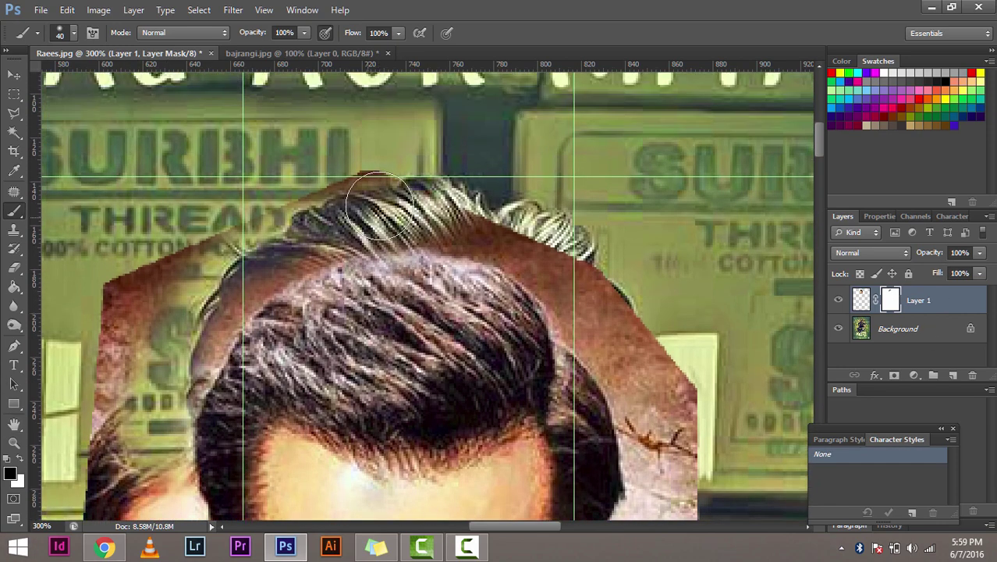
scroll(403, 201, up, 3)
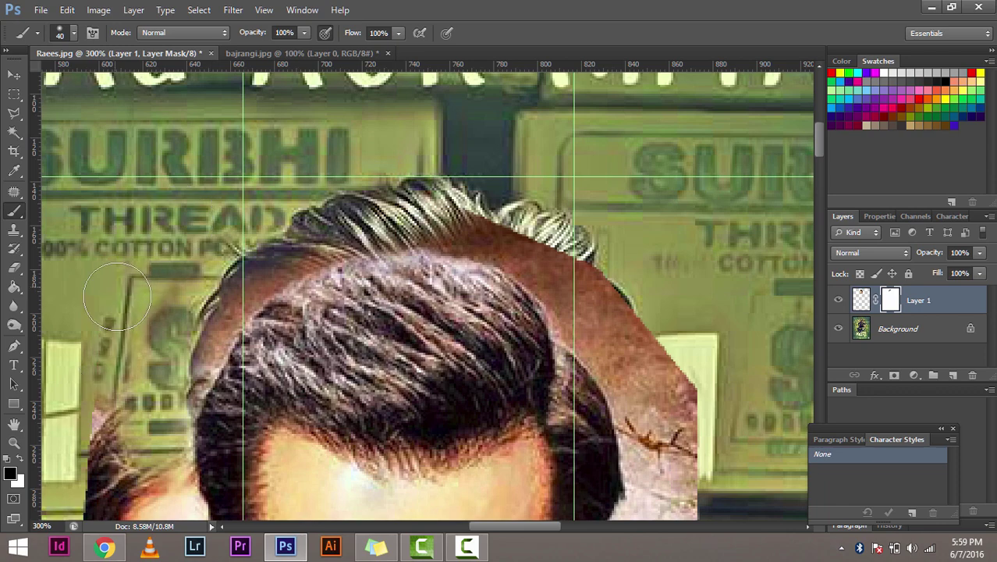
scroll(156, 273, down, 10)
mouse_move(91, 257)
mouse_down()
mouse_move(169, 250)
mouse_move(191, 85)
mouse_up()
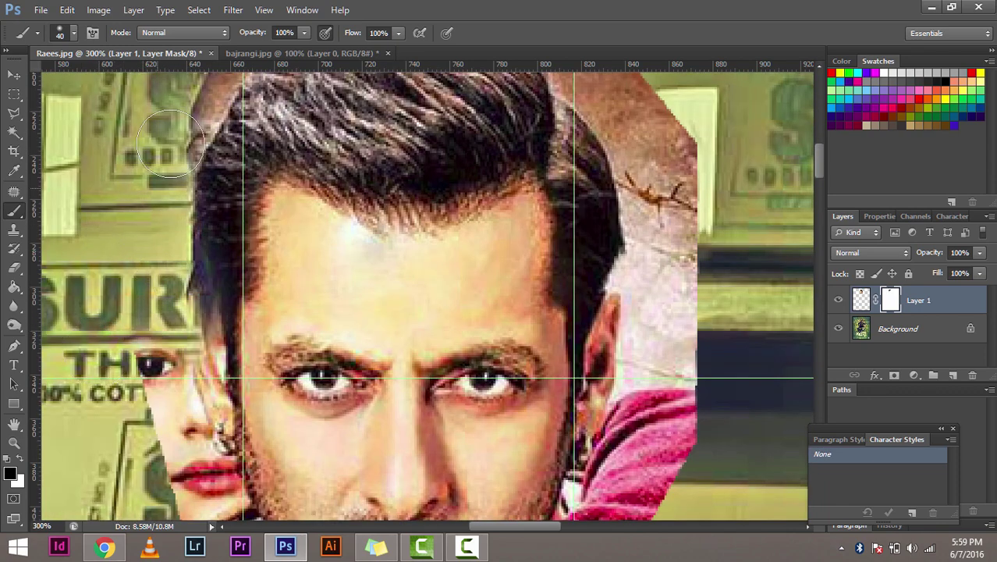
scroll(169, 258, up, 1)
scroll(170, 260, down, 6)
scroll(169, 258, down, 3)
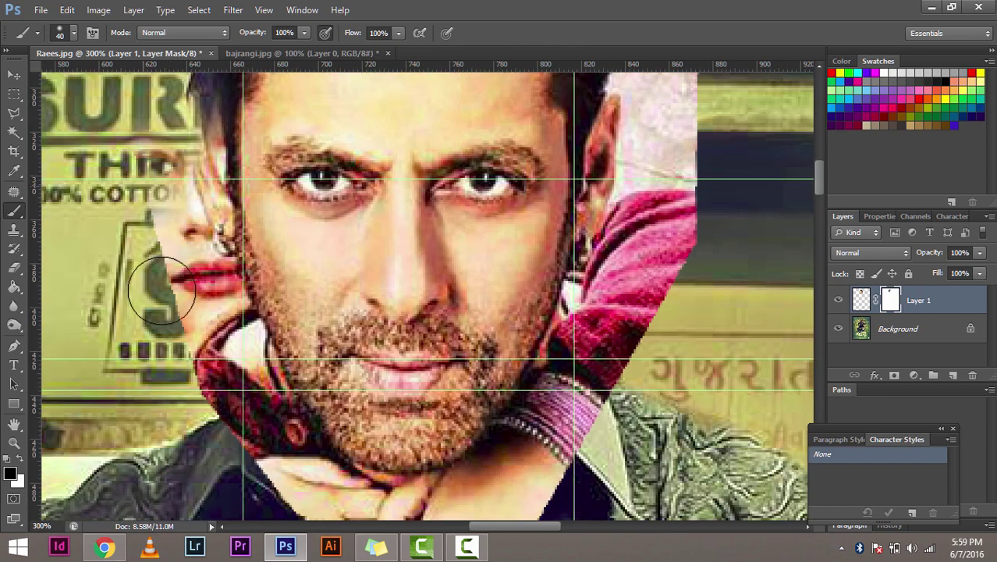
mouse_move(156, 279)
mouse_down()
mouse_move(201, 290)
mouse_move(271, 451)
mouse_move(357, 514)
mouse_move(512, 490)
mouse_up()
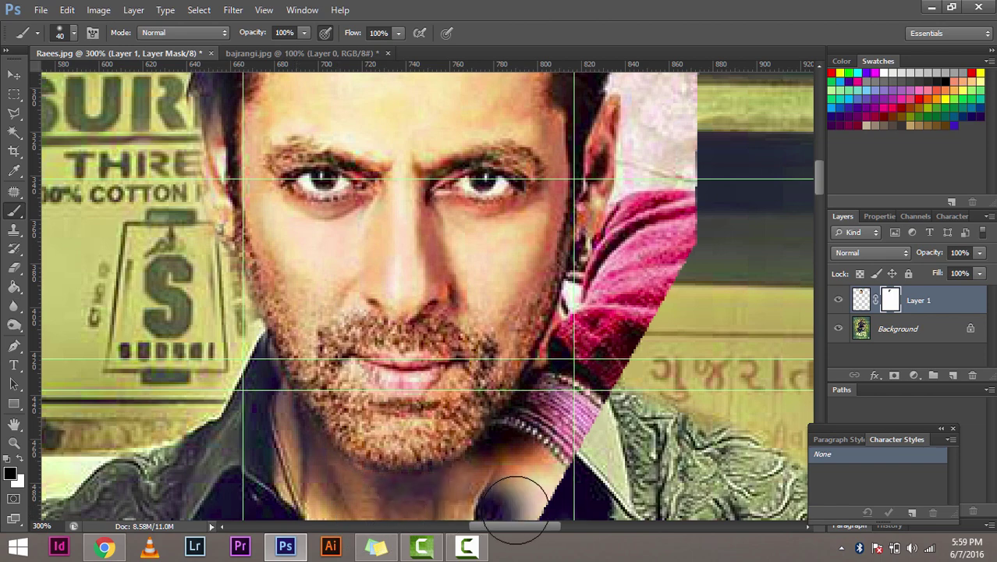
Hide the leftover background near the collar and the pink background around the hair
scroll(512, 389, right, 5)
mouse_move(296, 499)
mouse_down()
mouse_move(348, 451)
mouse_move(347, 425)
mouse_move(411, 294)
mouse_move(437, 195)
mouse_move(490, 262)
mouse_move(403, 396)
mouse_up()
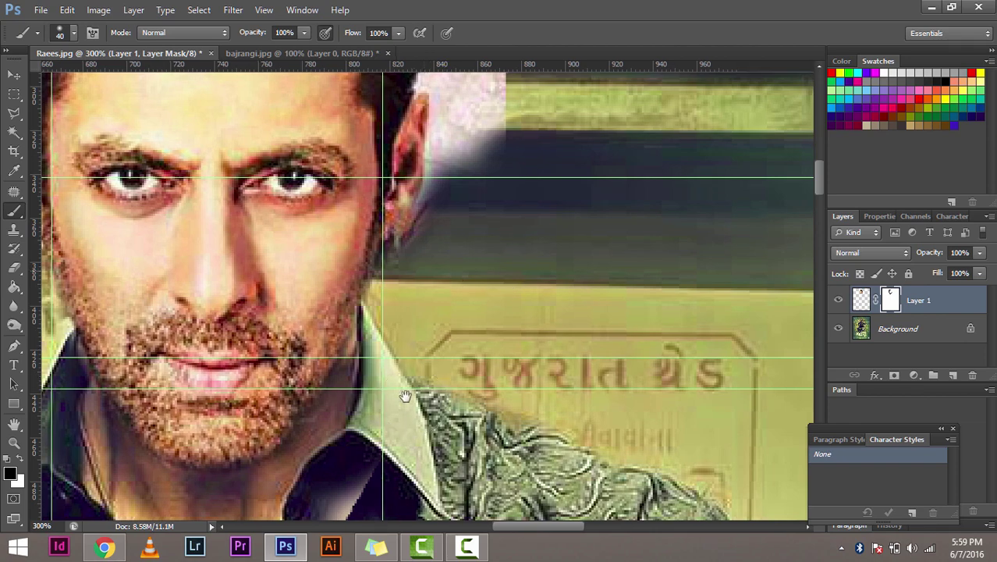
scroll(402, 396, up, 5)
mouse_move(400, 431)
mouse_down()
mouse_move(453, 381)
mouse_move(414, 271)
mouse_move(496, 127)
mouse_up()
scroll(499, 233, up, 4)
scroll(500, 234, left, 2)
mouse_move(502, 336)
mouse_down()
mouse_move(522, 262)
mouse_move(434, 167)
mouse_move(366, 140)
mouse_move(276, 130)
mouse_move(93, 175)
mouse_move(46, 273)
mouse_move(37, 333)
mouse_up()
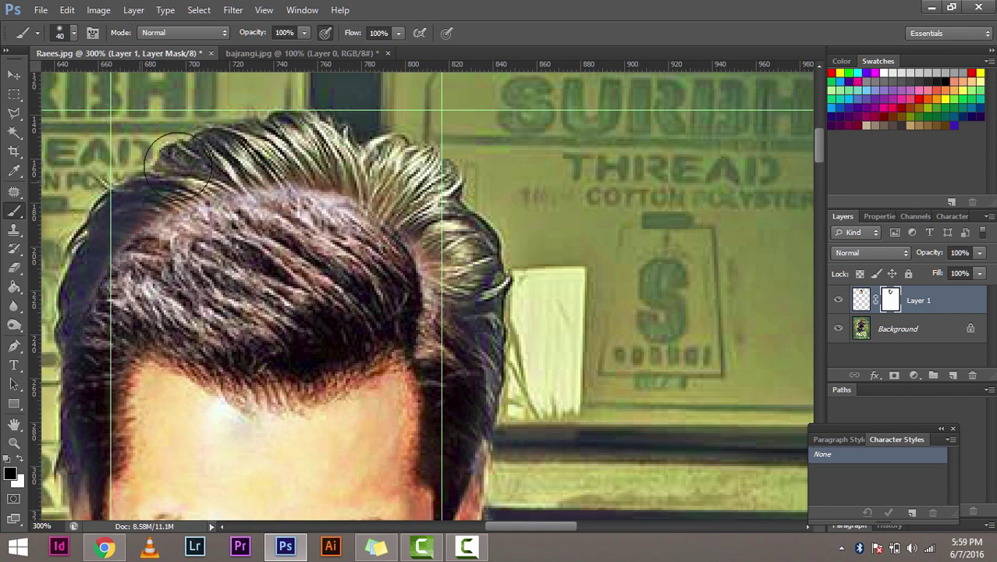
Zoom out to check the whole poster, then zoom back to 200% on the face
key(ctrl+minus)
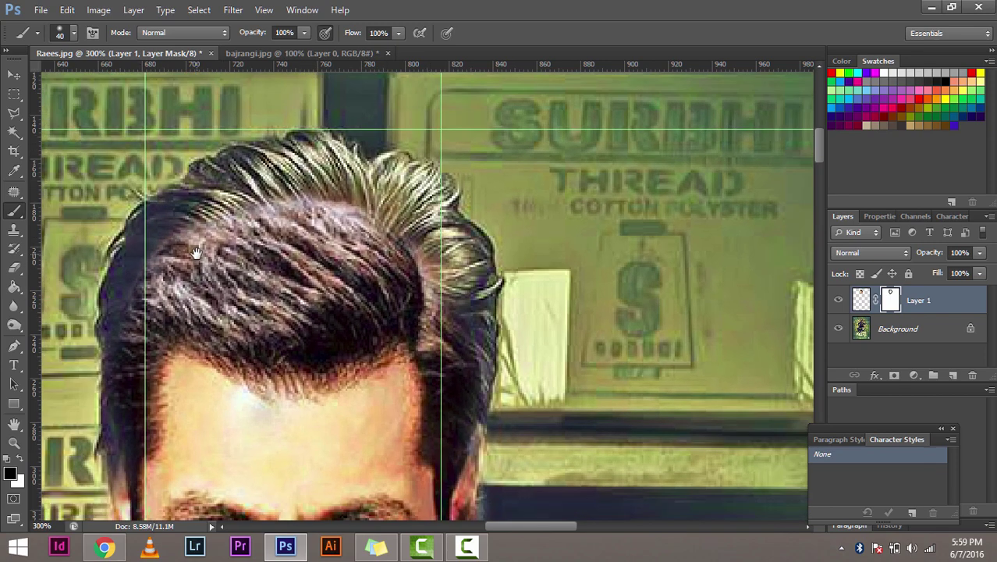
key(ctrl+minus)
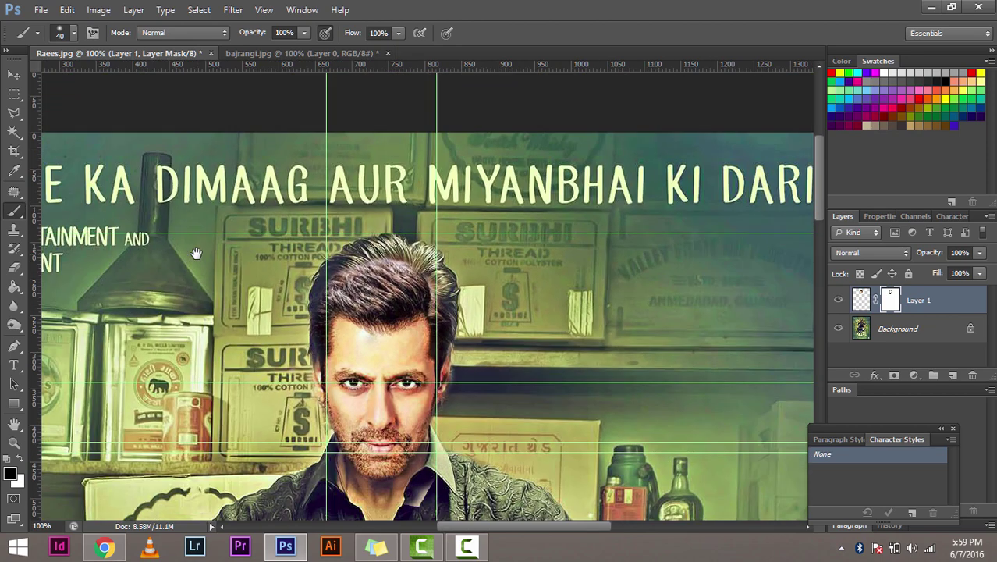
key(ctrl+plus)
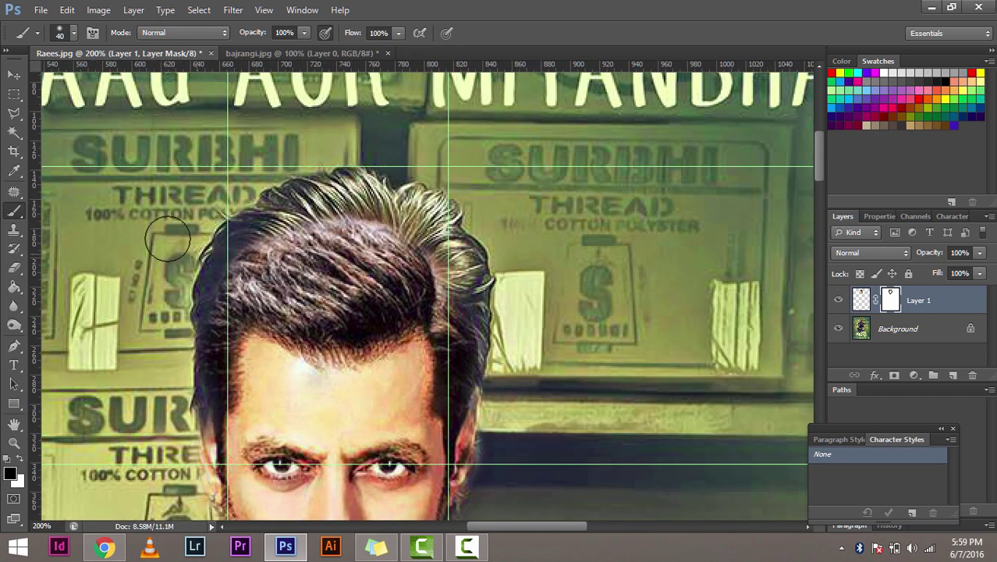
scroll(359, 447, down, 3)
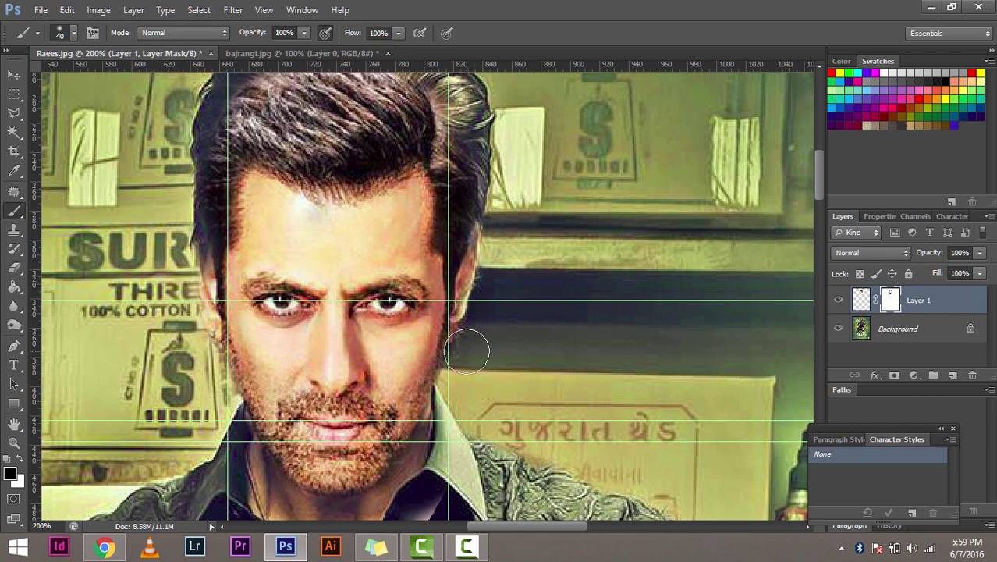
Scale the pasted face to about 101.4% by 101.6%, nudge it up, and apply the transform
key(ctrl+t)
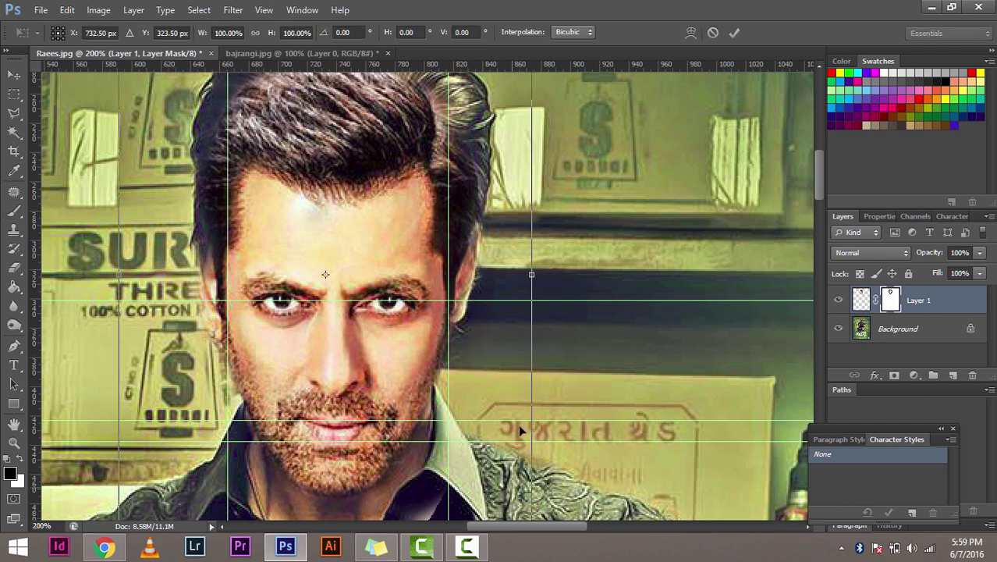
scroll(522, 431, down, 3)
drag(531, 396, 536, 403)
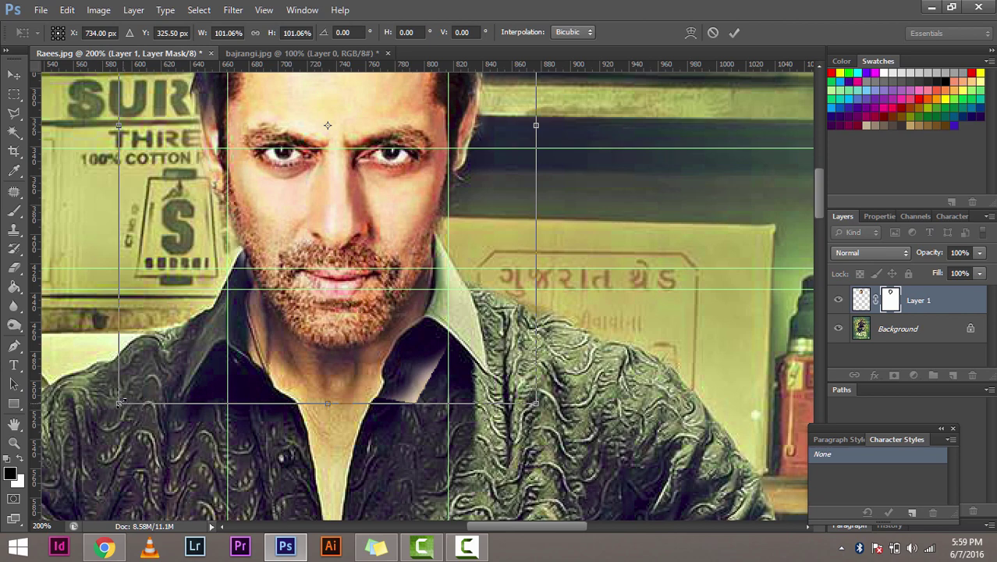
drag(119, 403, 115, 404)
scroll(399, 319, up, 3)
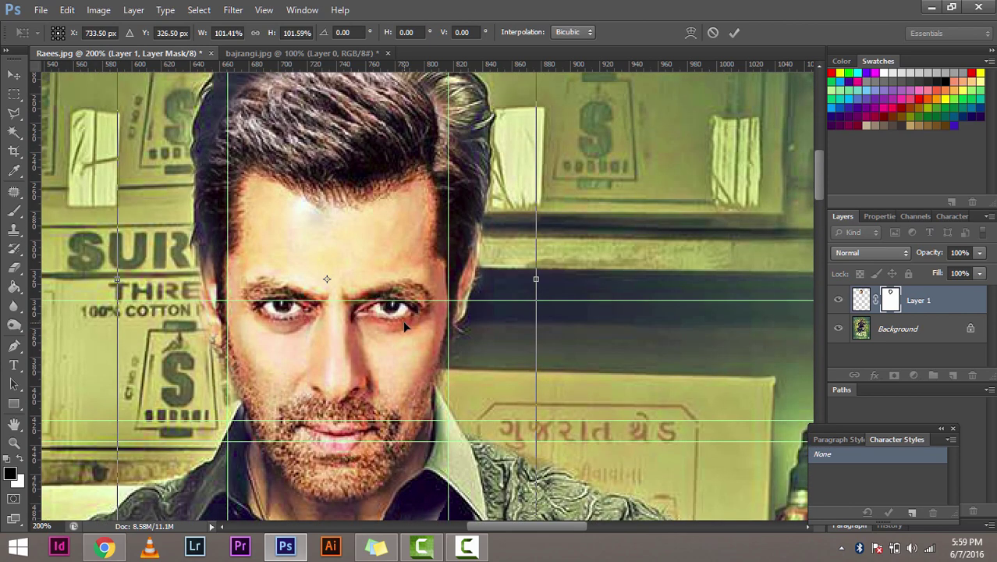
scroll(402, 319, up, 2)
scroll(403, 322, down, 2)
scroll(410, 337, down, 3)
scroll(410, 337, down, 1)
scroll(414, 344, down, 1)
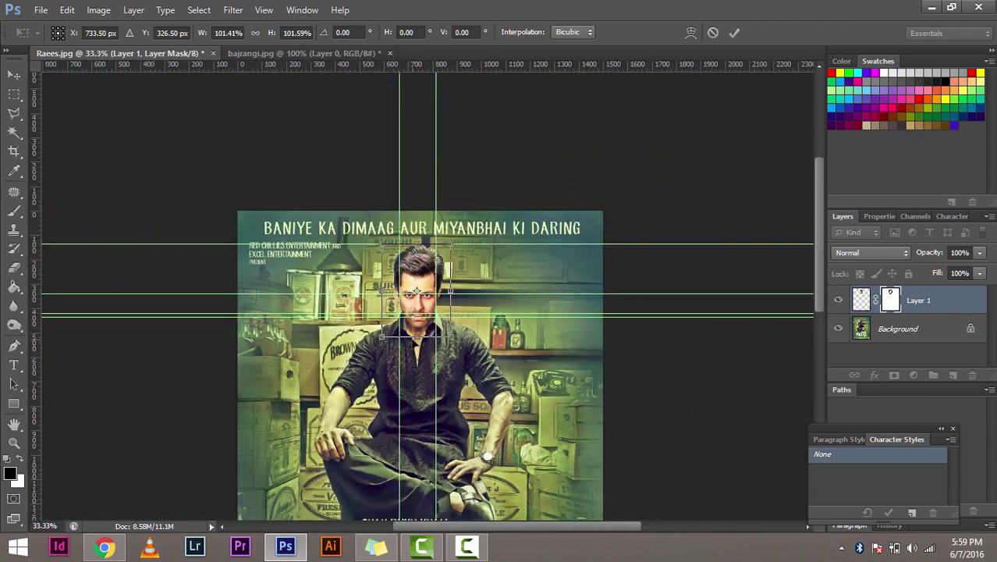
key(Up)
key(Up)
key(Up)
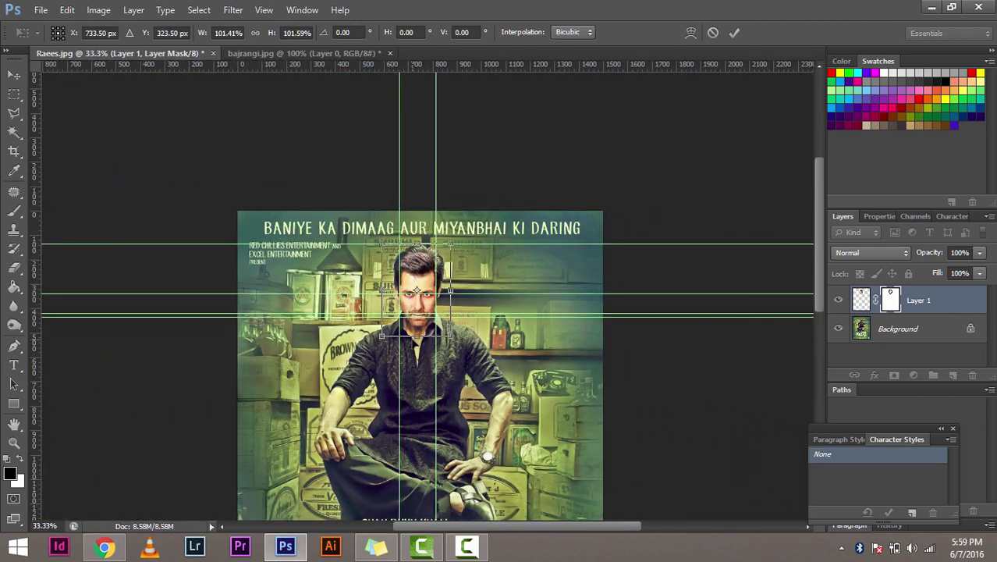
key(Return)
Paint black on the mask along the left edge of the face and across the neck
key(b)
scroll(413, 344, up, 1)
scroll(414, 343, up, 2)
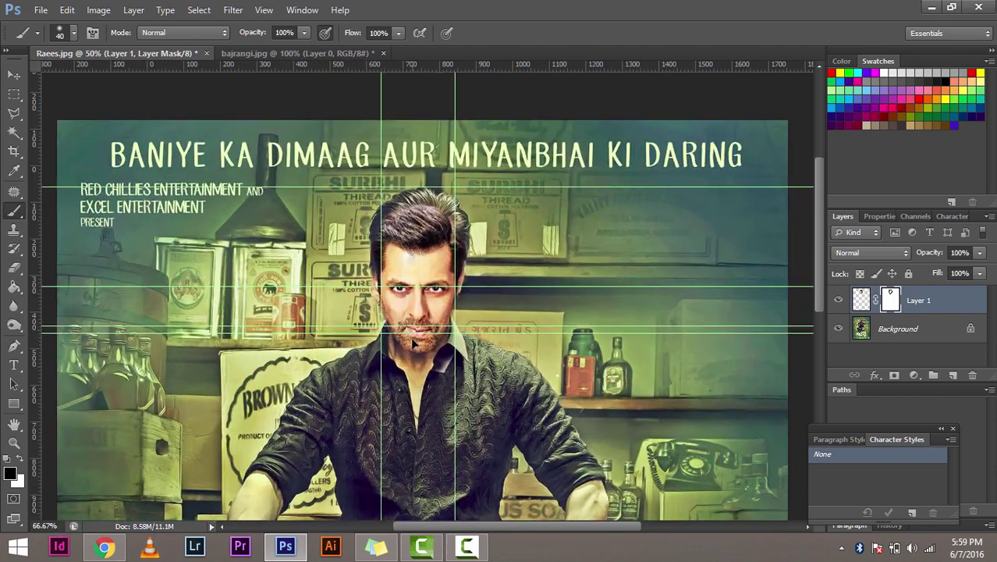
scroll(414, 344, up, 1)
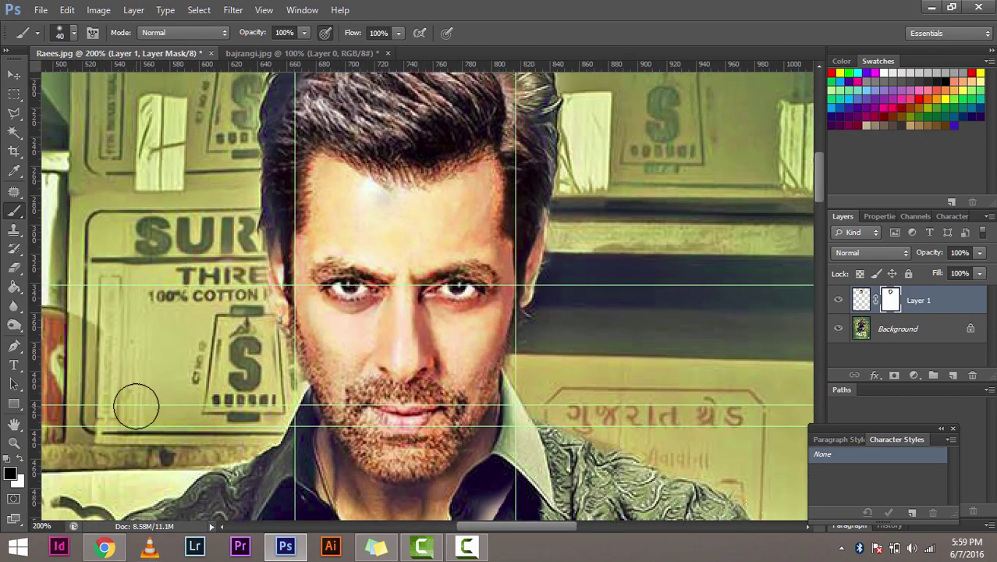
scroll(460, 471, down, 3)
drag(282, 248, 304, 329)
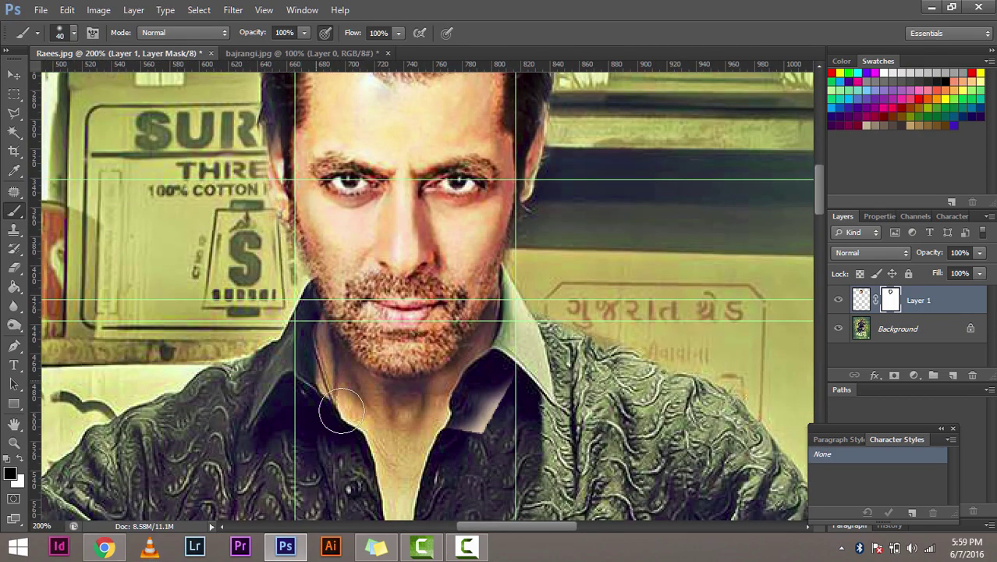
drag(341, 411, 454, 420)
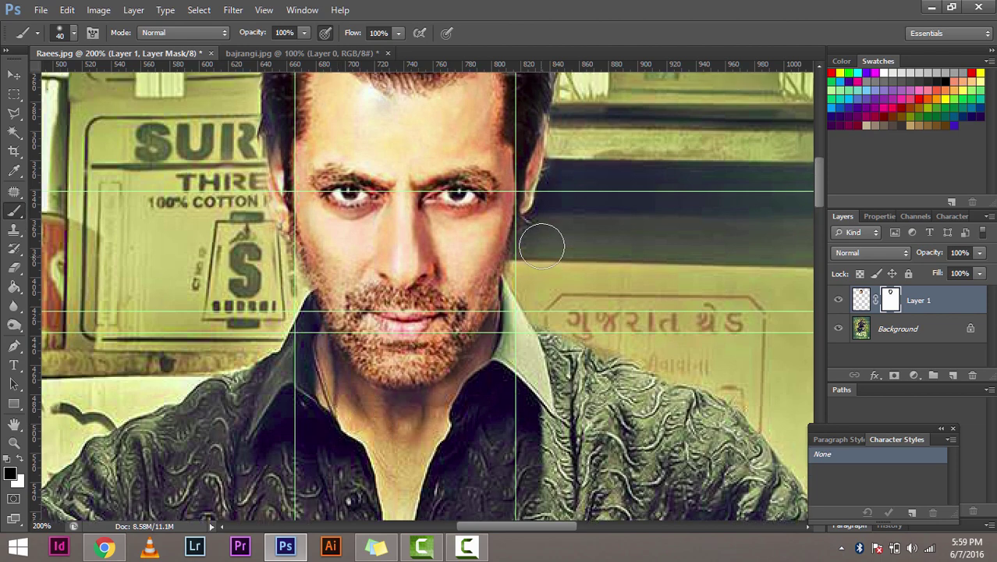
scroll(550, 234, up, 6)
scroll(567, 285, up, 3)
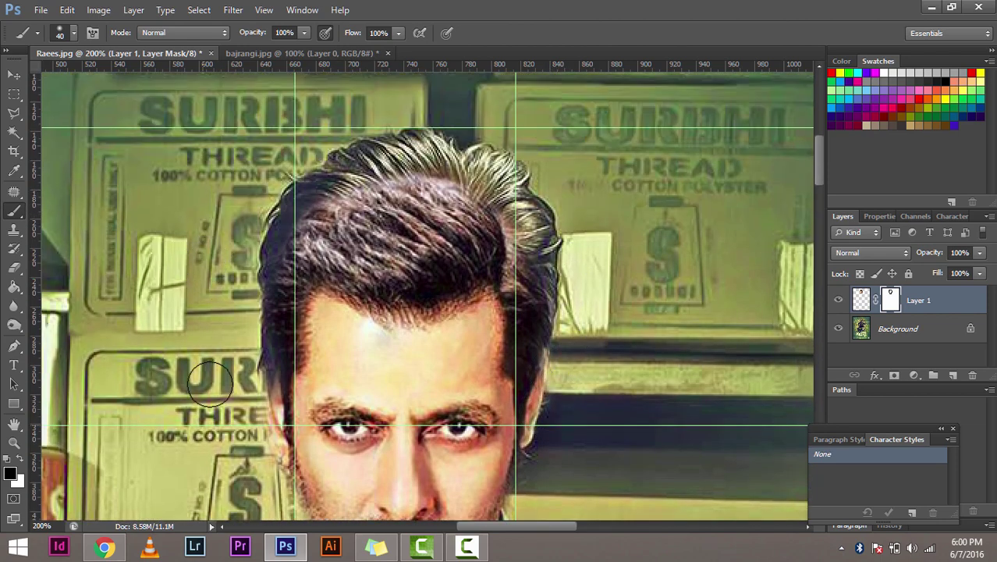
scroll(234, 466, down, 3)
scroll(234, 466, down, 4)
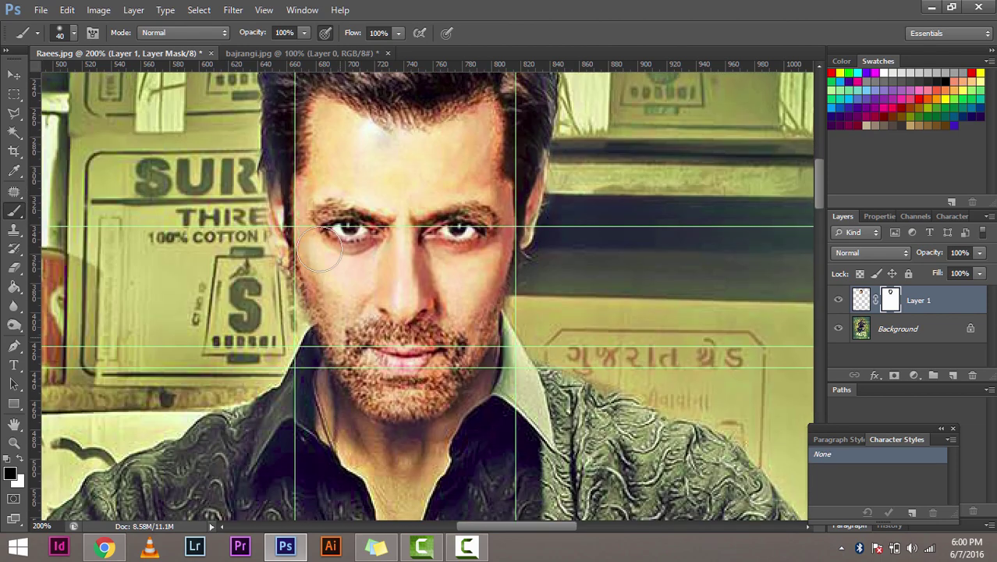
scroll(231, 263, up, 2)
scroll(249, 281, up, 4)
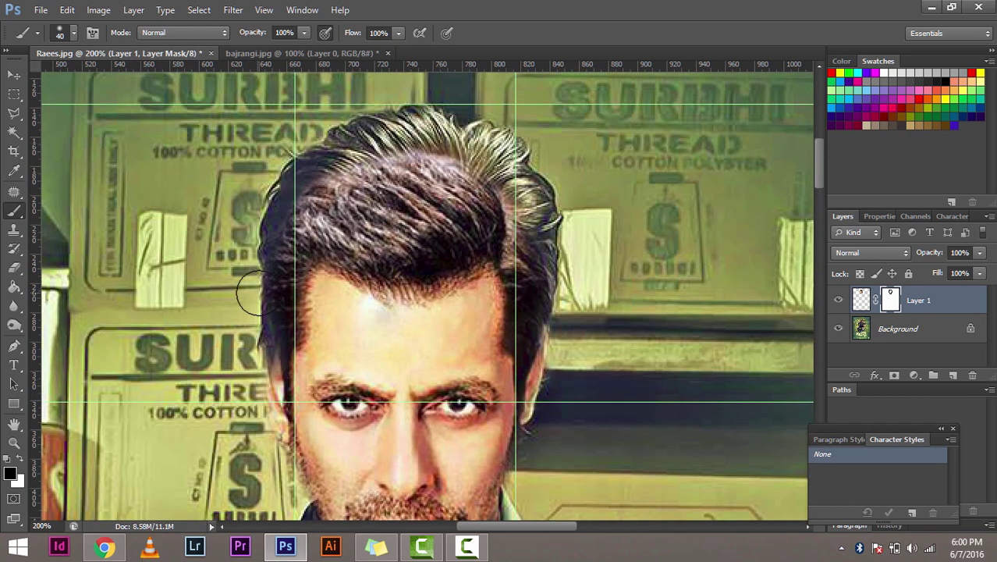
scroll(256, 293, down, 1)
scroll(258, 292, down, 1)
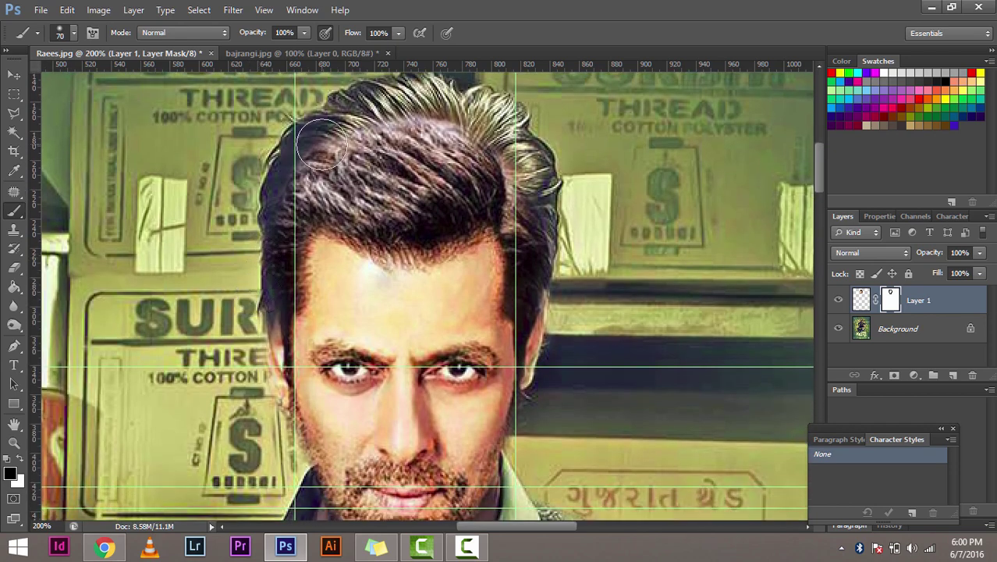
scroll(321, 145, down, 3)
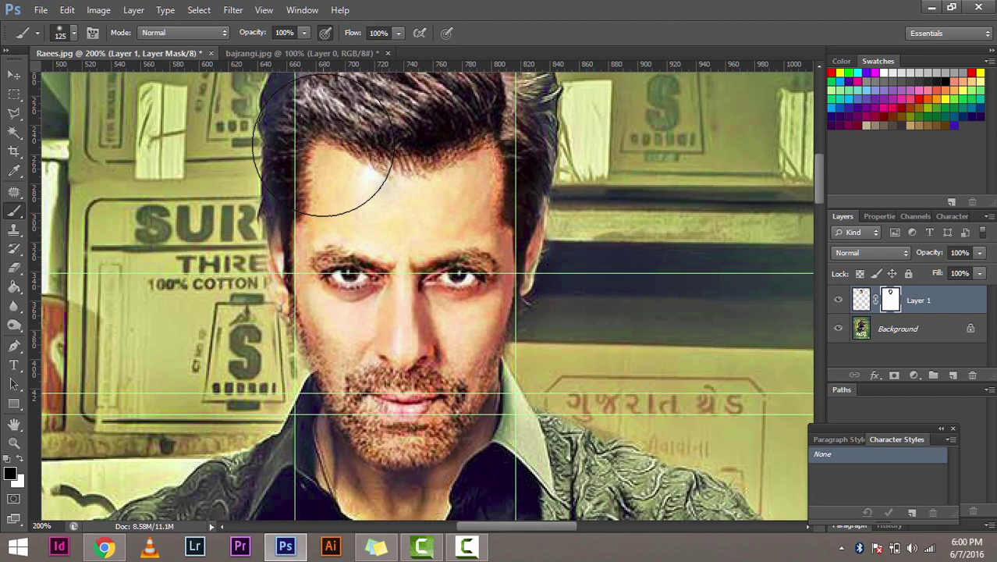
scroll(351, 156, up, 3)
scroll(374, 172, up, 3)
scroll(374, 172, up, 1)
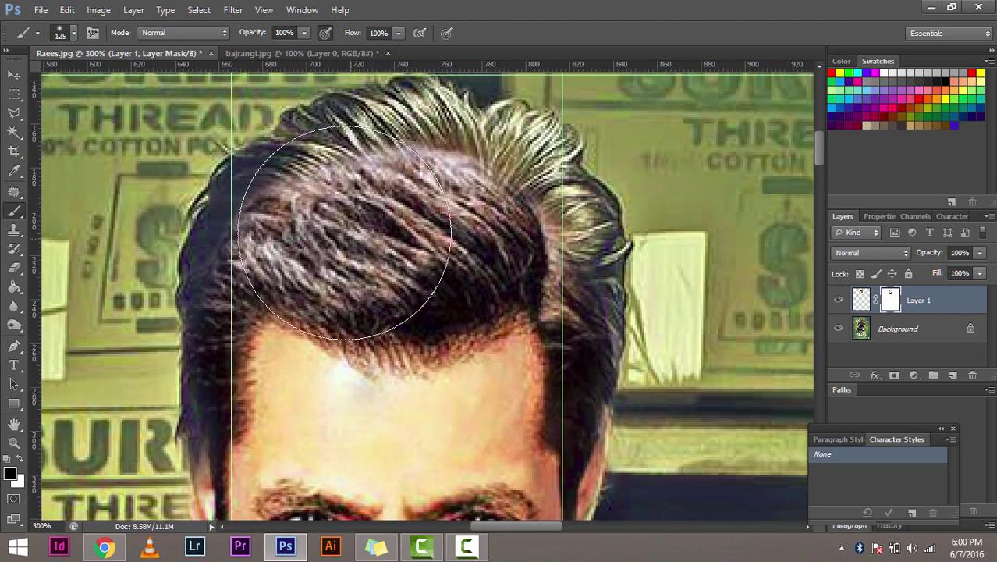
Shrink the brush to 30 and clean up the right edge of the hair
drag(356, 200, 336, 200)
scroll(446, 151, up, 2)
drag(446, 151, 406, 152)
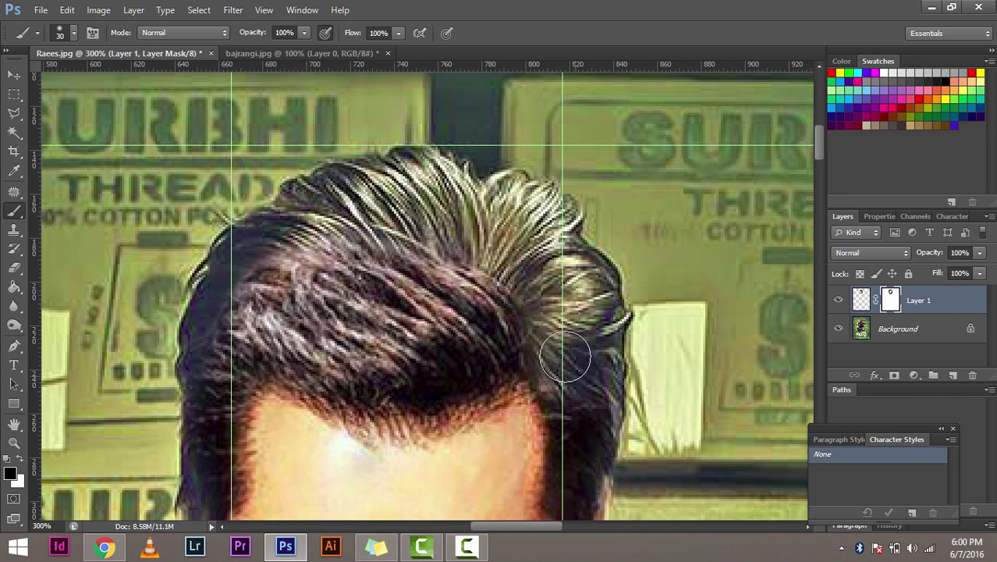
drag(606, 408, 551, 281)
scroll(557, 296, down, 2)
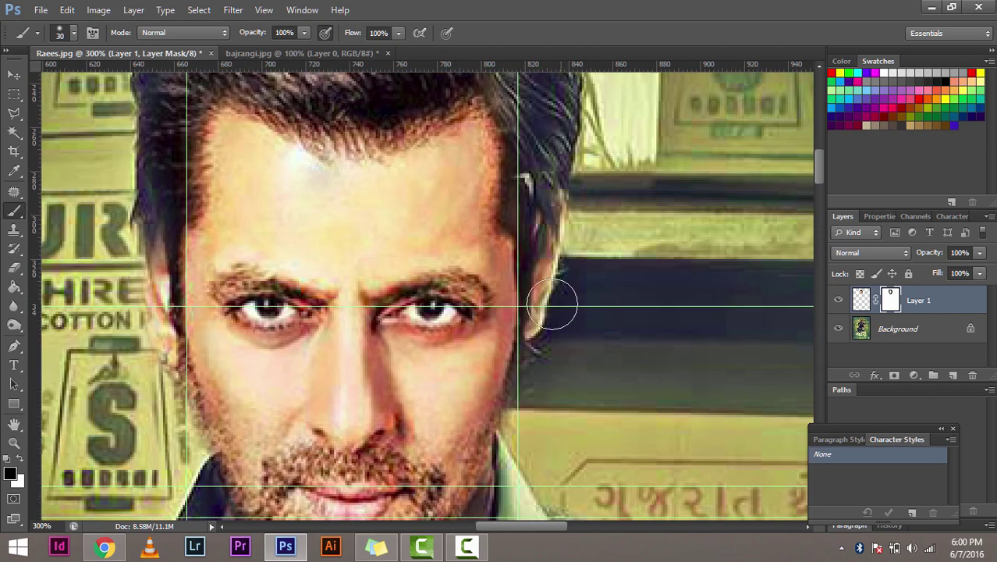
scroll(320, 170, up, 3)
scroll(320, 170, left, 2)
Hide the backdrop at the upper-left hair edge, adjusting brush size with [ and ]
key(bracketleft)
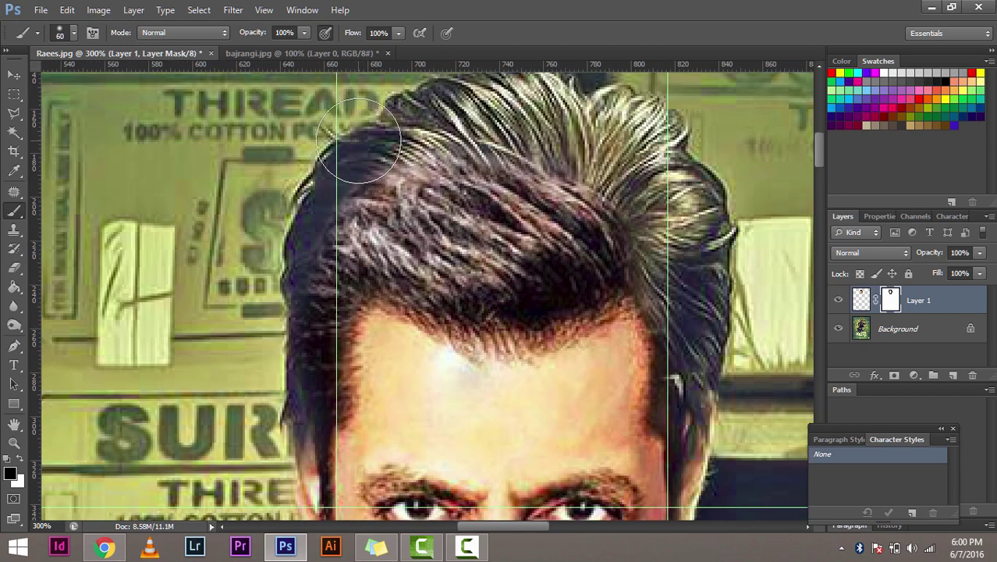
mouse_move(320, 170)
mouse_down()
mouse_move(303, 287)
mouse_move(260, 378)
mouse_up()
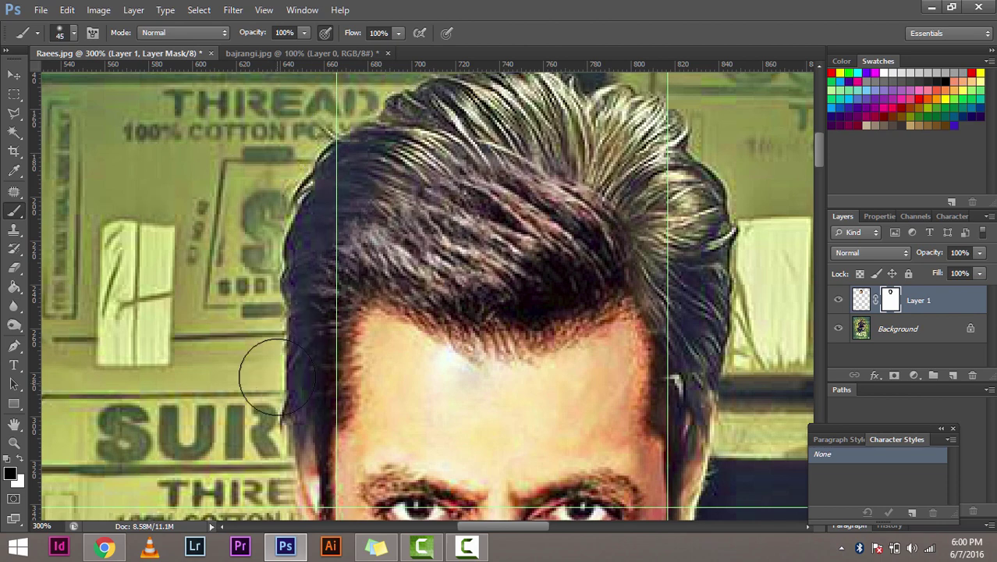
scroll(265, 367, down, 3)
key(bracketright)
key(bracketleft)
key(bracketleft)
key(bracketleft)
Restore part of the face and beard with white, then return to black with a smaller brush
drag(393, 398, 356, 313)
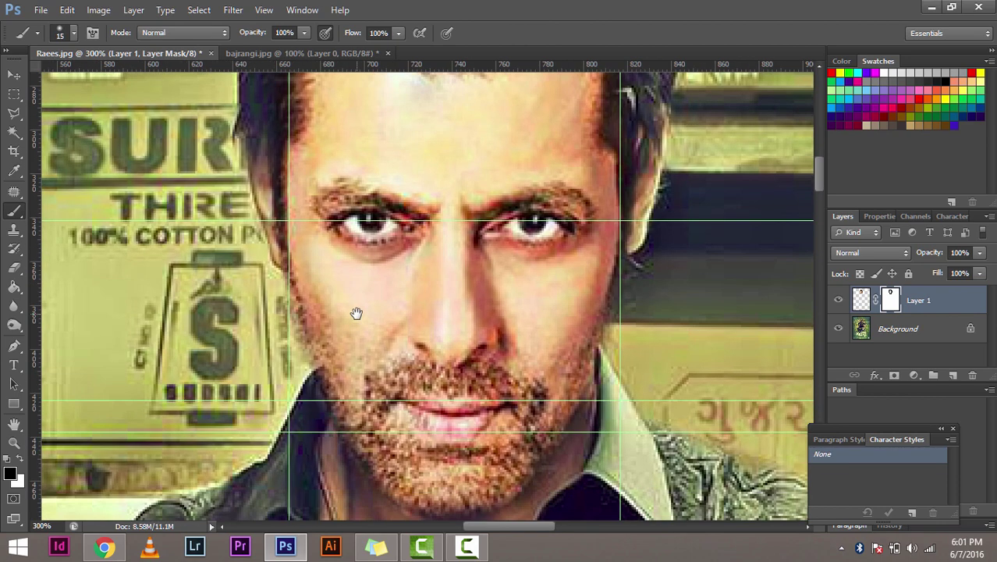
click(20, 465)
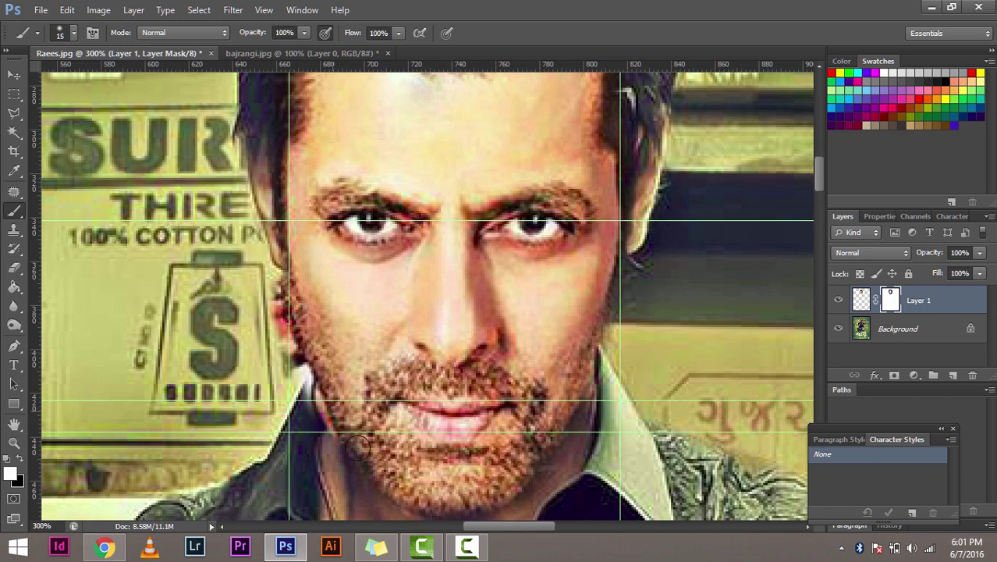
drag(476, 468, 542, 363)
scroll(542, 362, up, 2)
scroll(542, 362, up, 2)
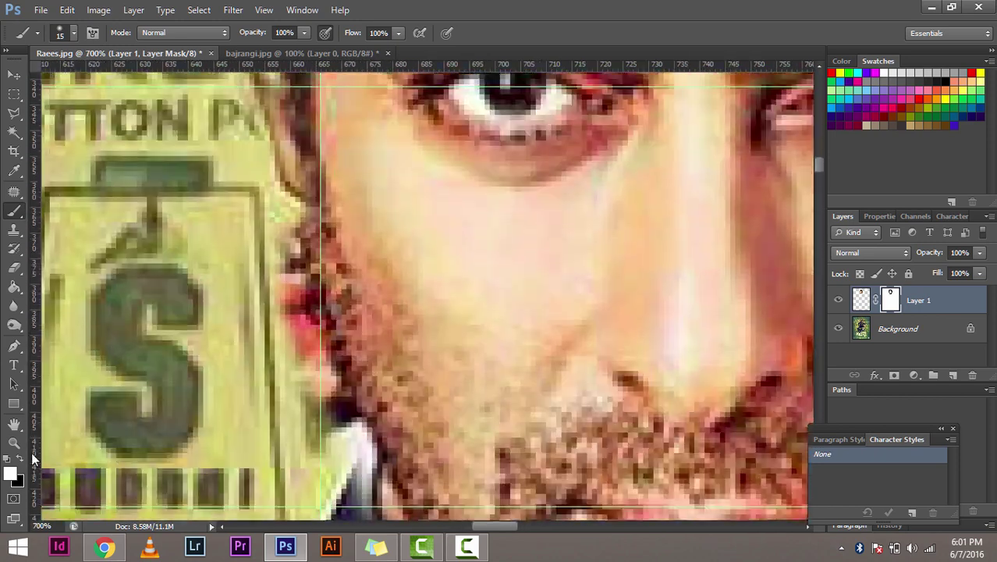
key(x)
key(bracketleft)
key(bracketleft)
key(bracketleft)
Mask away the leftover edges along the jaw and chin with fine strokes
drag(303, 317, 306, 343)
scroll(297, 327, down, 5)
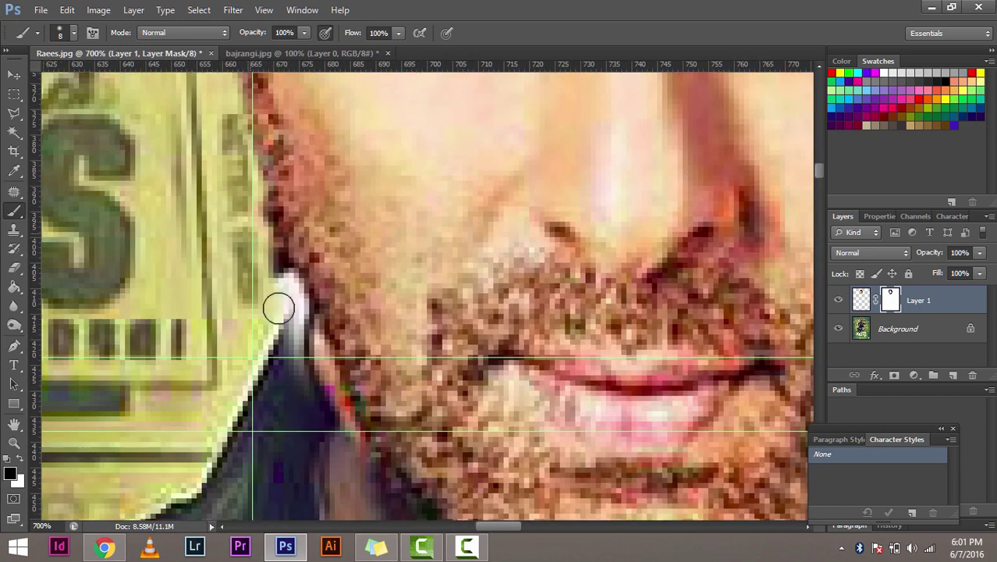
drag(277, 307, 248, 167)
scroll(258, 218, up, 5)
drag(269, 259, 305, 372)
scroll(300, 351, down, 5)
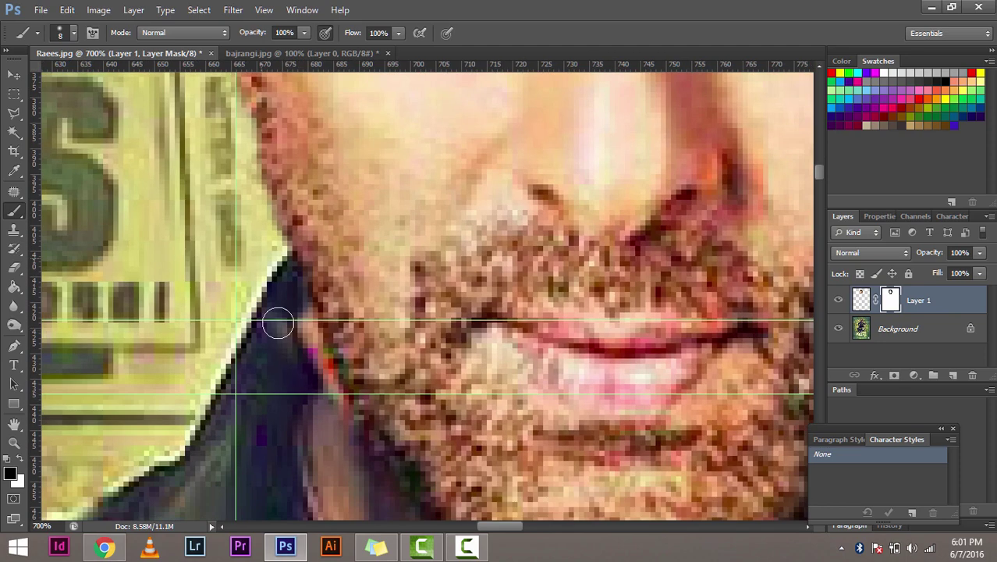
drag(274, 323, 308, 345)
scroll(292, 384, up, 5)
mouse_move(293, 382)
mouse_down()
mouse_move(263, 290)
mouse_move(296, 367)
mouse_up()
scroll(257, 296, down, 5)
scroll(257, 312, down, 3)
scroll(257, 312, right, 3)
drag(248, 283, 429, 352)
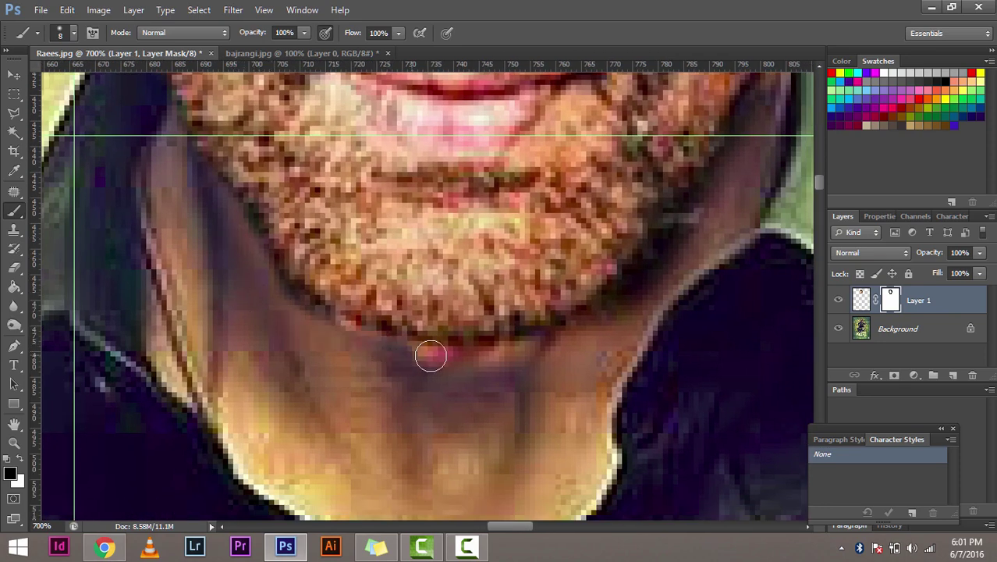
Move the close-up to the right jaw edge and set the brush to size 20
scroll(425, 424, up, 3)
scroll(425, 424, right, 5)
scroll(426, 424, up, 3)
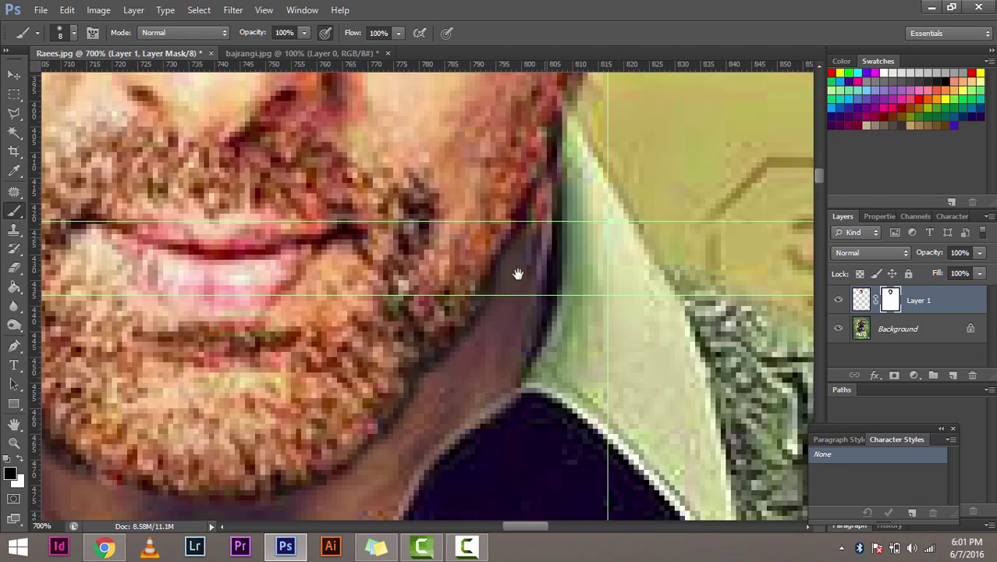
scroll(515, 272, up, 5)
scroll(515, 271, right, 2)
drag(466, 325, 550, 226)
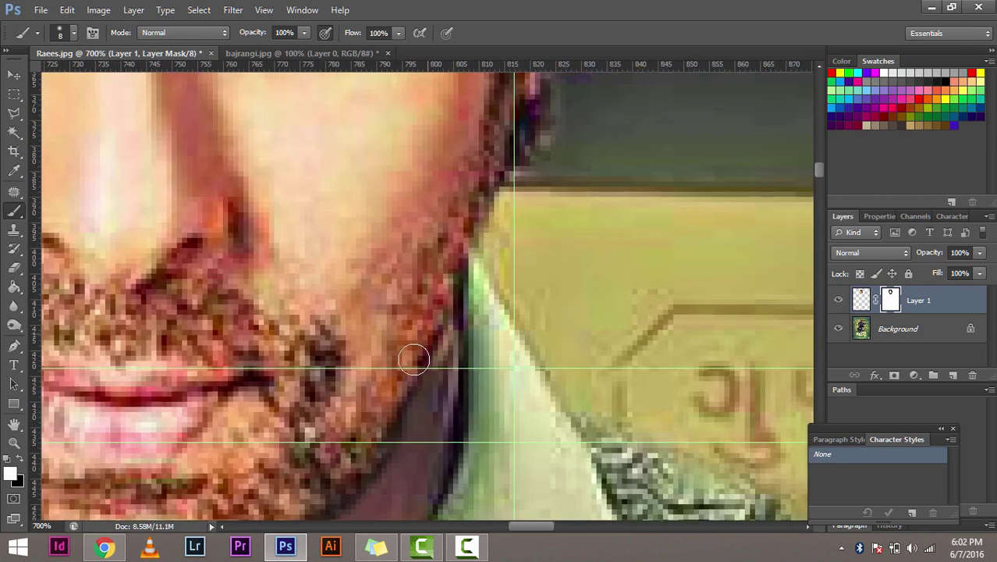
scroll(550, 226, down, 2)
scroll(598, 394, down, 2)
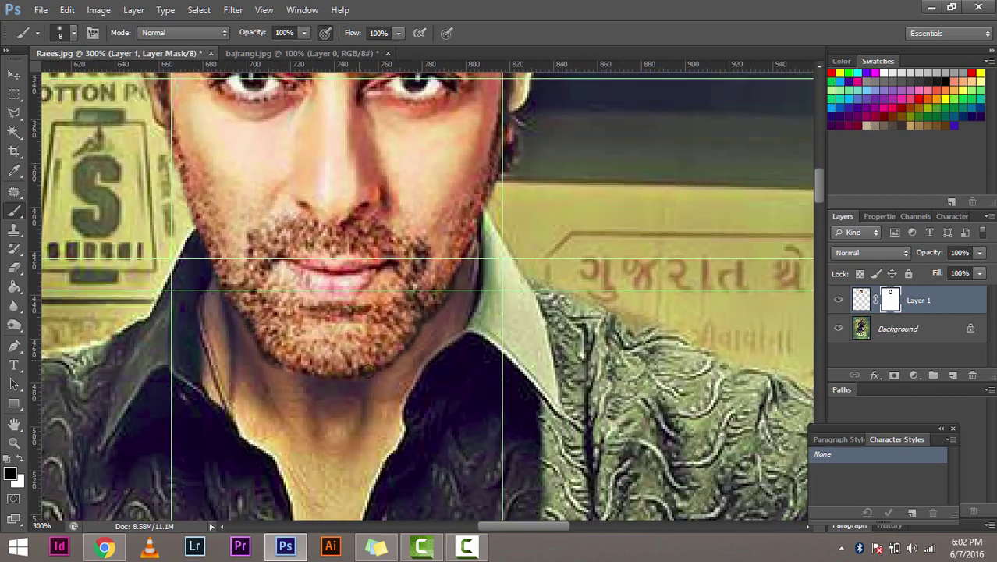
key(bracketright)
key(bracketright)
key(bracketright)
key(bracketleft)
key(bracketleft)
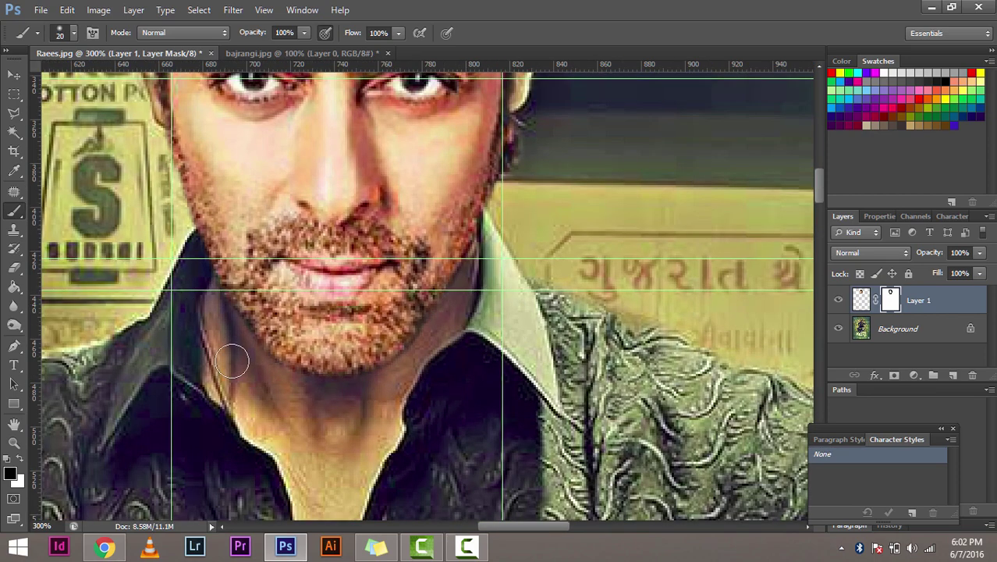
scroll(232, 360, up, 5)
scroll(232, 361, down, 2)
Remove the vertical guides from the poster using the Move tool
scroll(233, 360, down, 2)
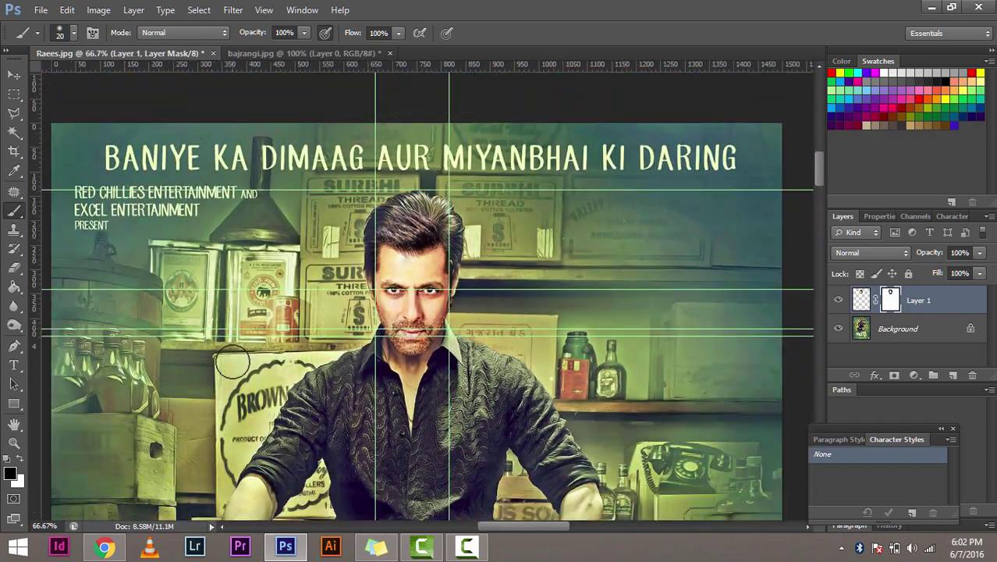
scroll(232, 360, down, 1)
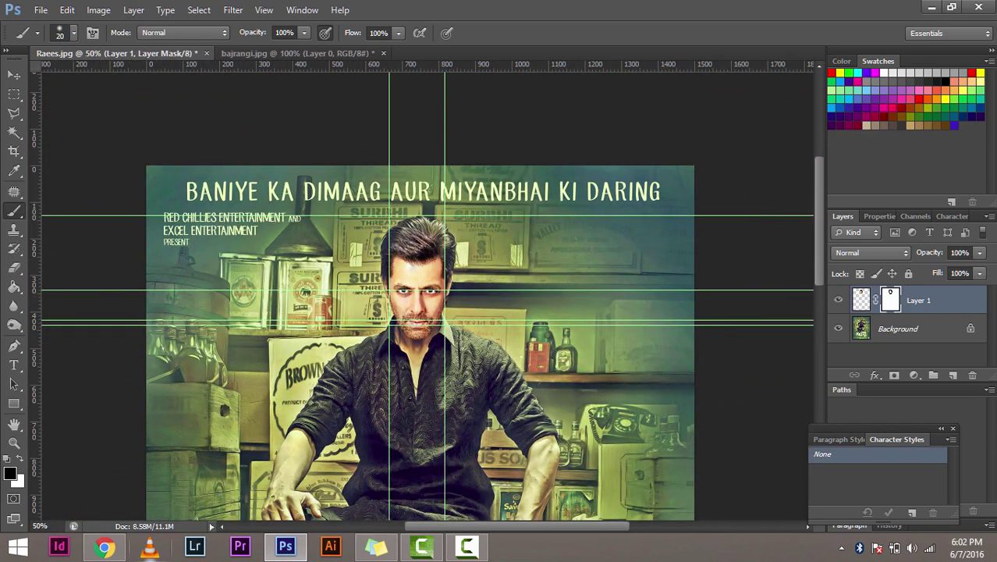
scroll(239, 277, down, 1)
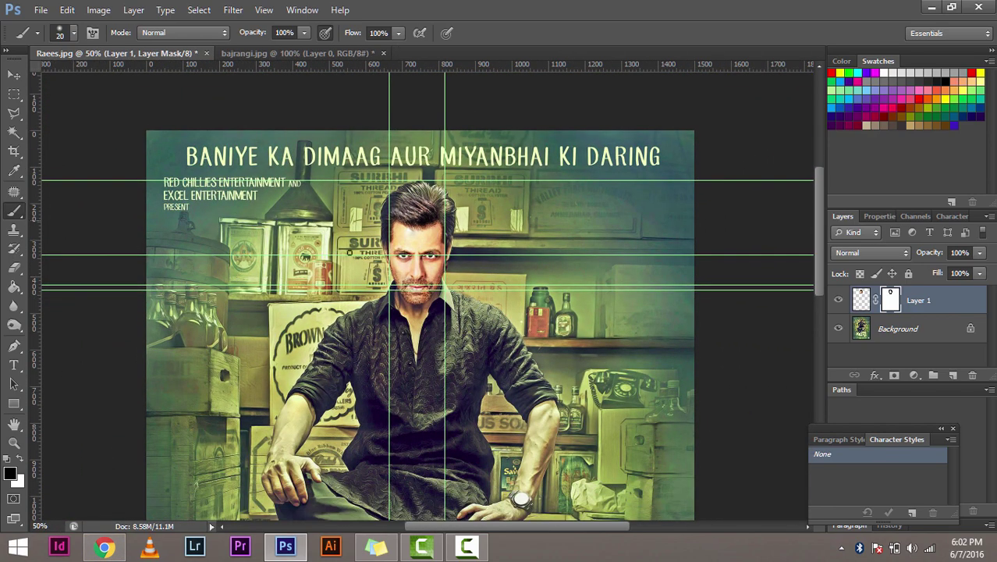
scroll(384, 340, down, 3)
scroll(489, 387, up, 3)
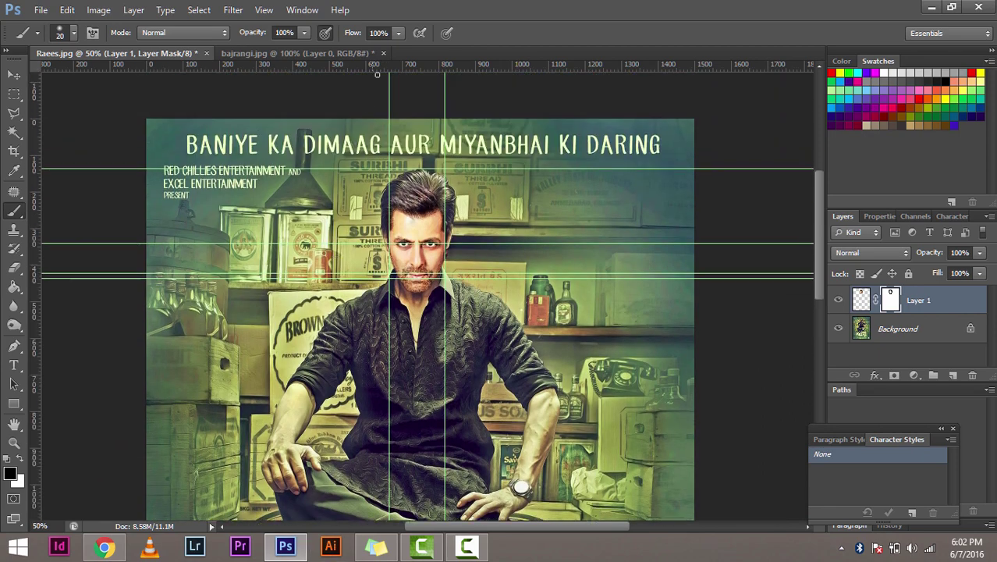
click(13, 75)
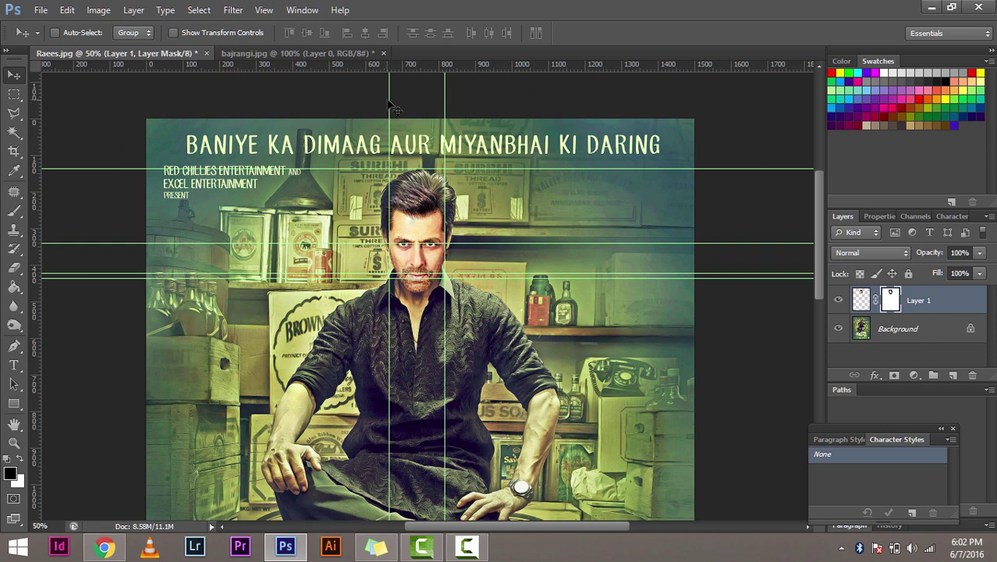
drag(390, 109, 15, 100)
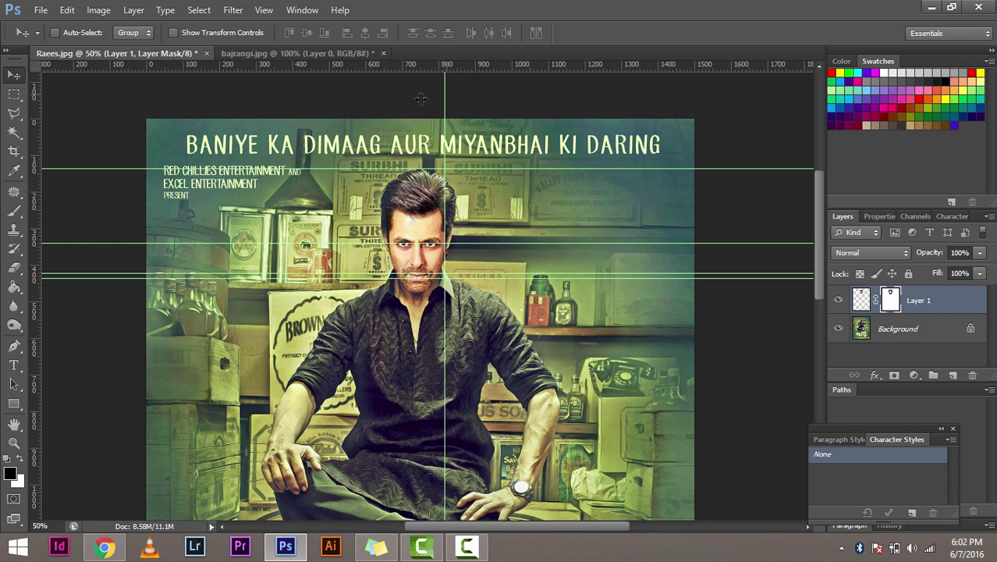
key(ctrl+z)
Drag the four horizontal guides off the poster onto the top ruler
drag(726, 168, 725, 16)
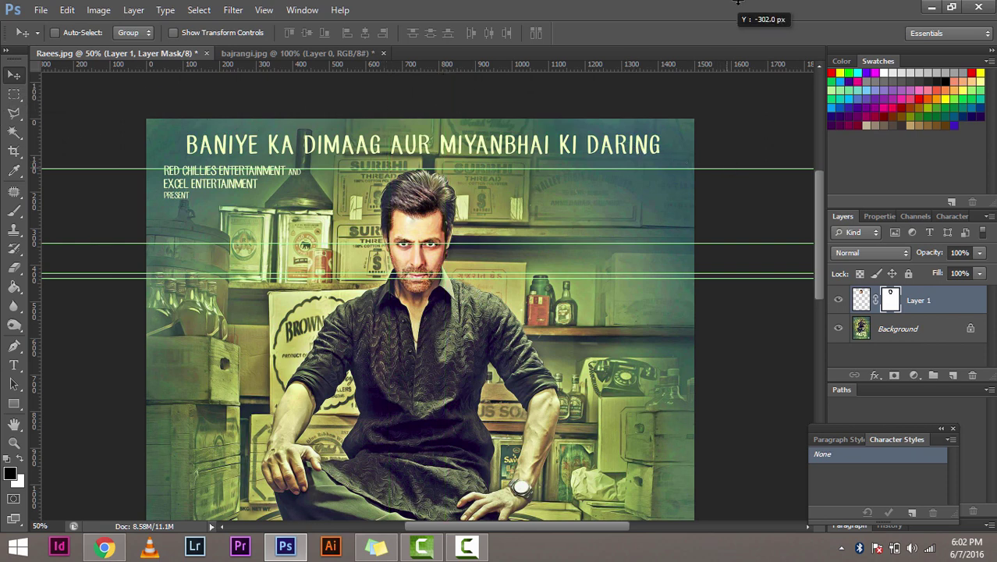
drag(733, 226, 729, 62)
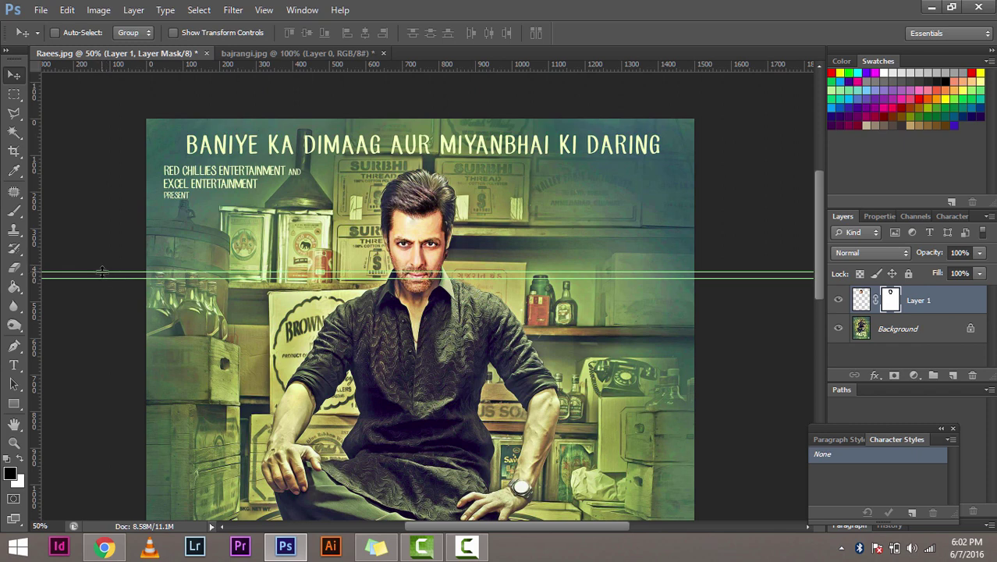
drag(101, 271, 170, 31)
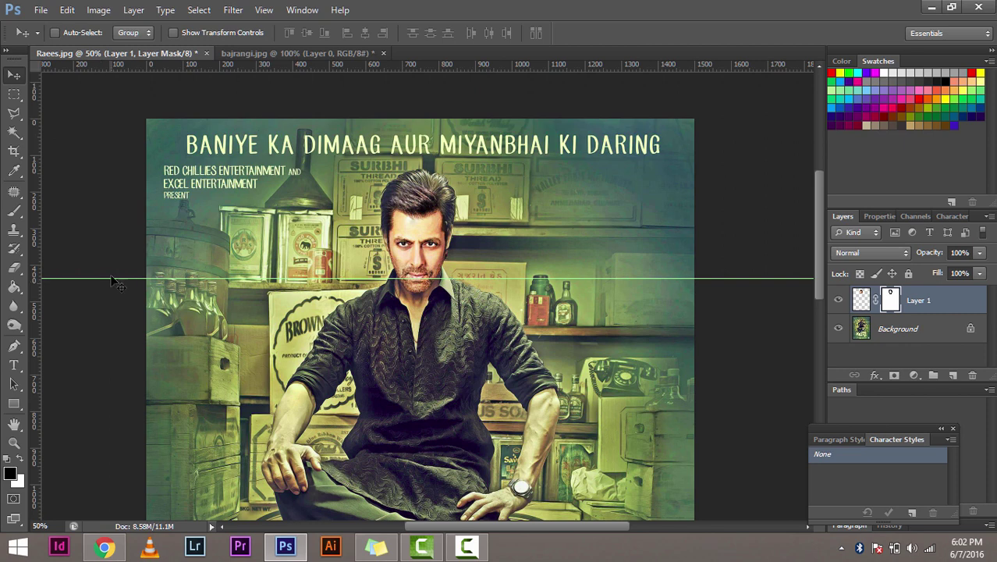
drag(112, 279, 329, 26)
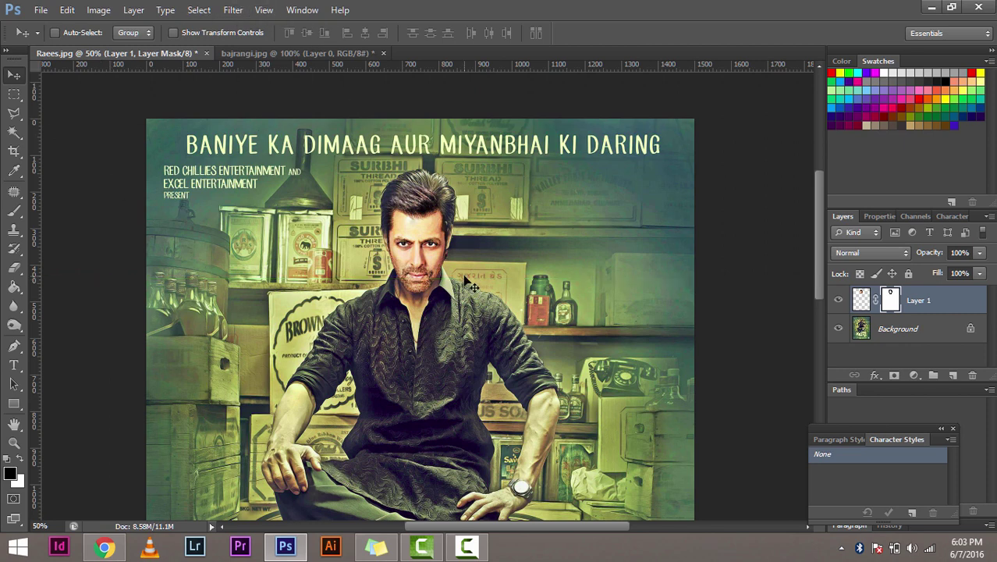
Inspect the blend at 100% zoom and float the Layers panel over the canvas
key(ctrl+plus)
key(ctrl+plus)
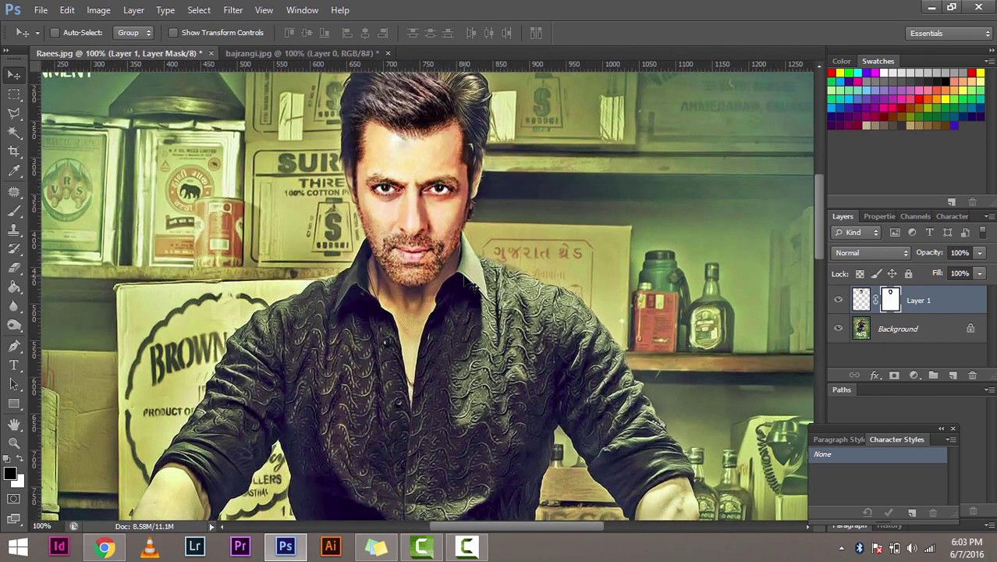
scroll(371, 406, up, 3)
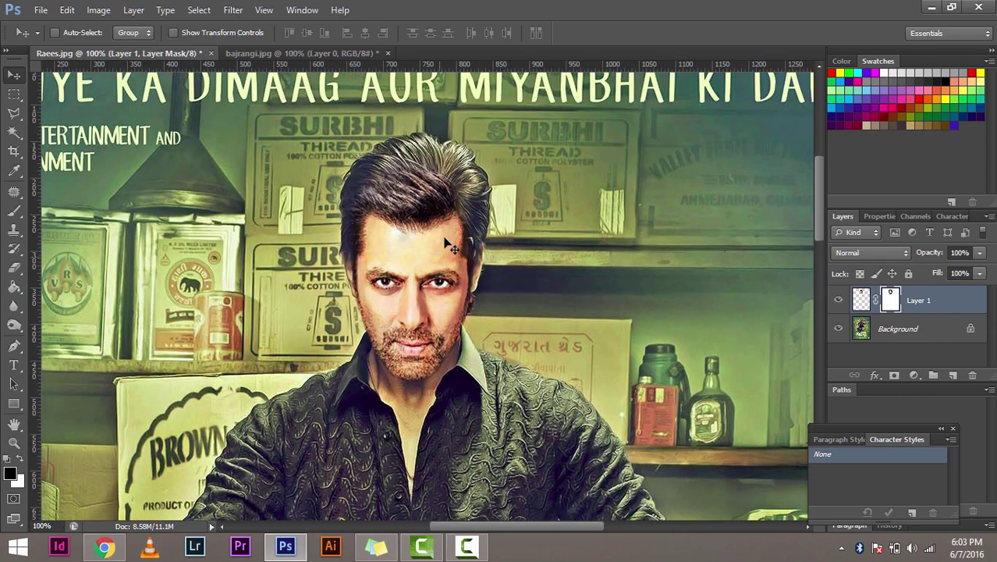
scroll(451, 246, down, 5)
scroll(460, 312, down, 3)
scroll(471, 406, up, 5)
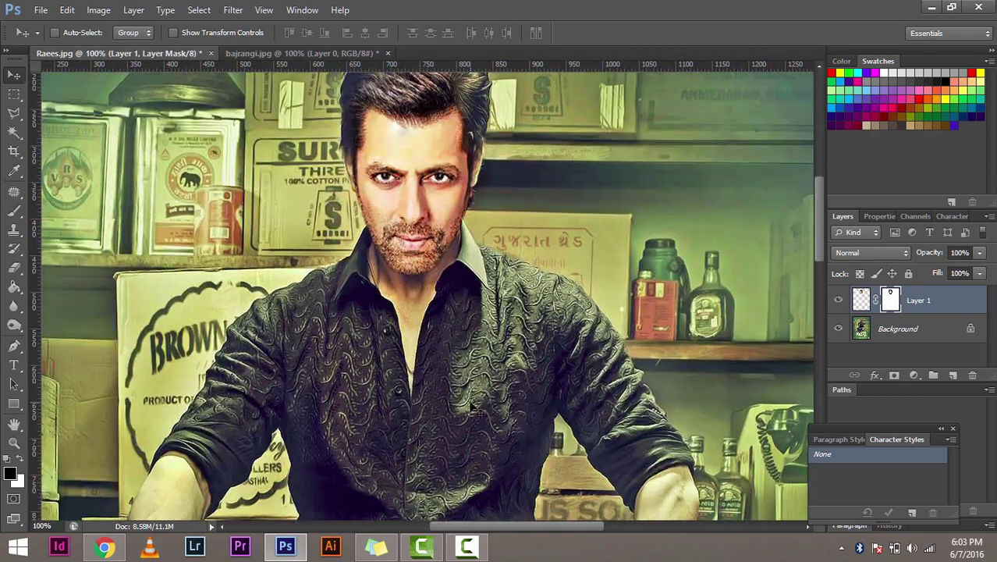
scroll(342, 341, down, 4)
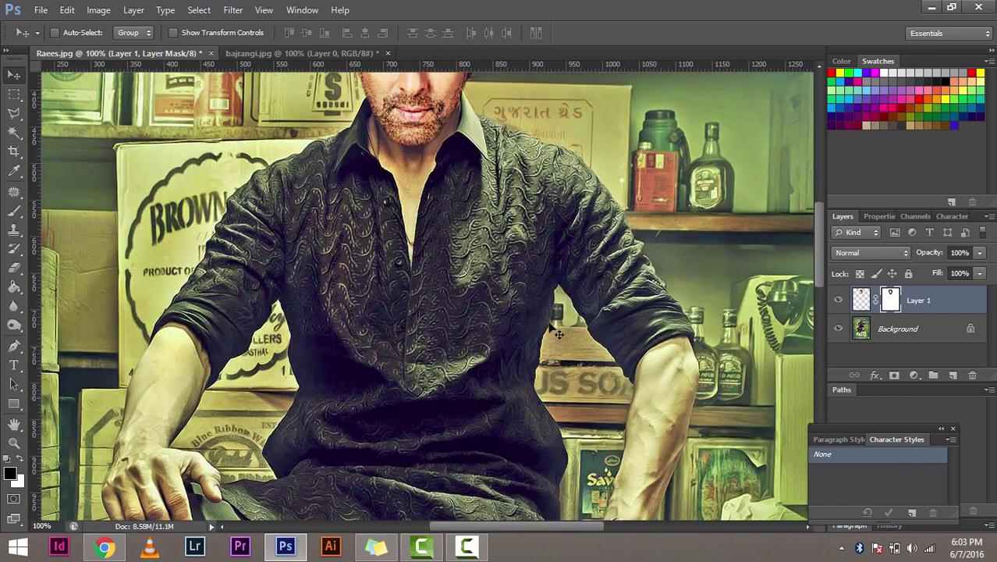
scroll(320, 326, up, 3)
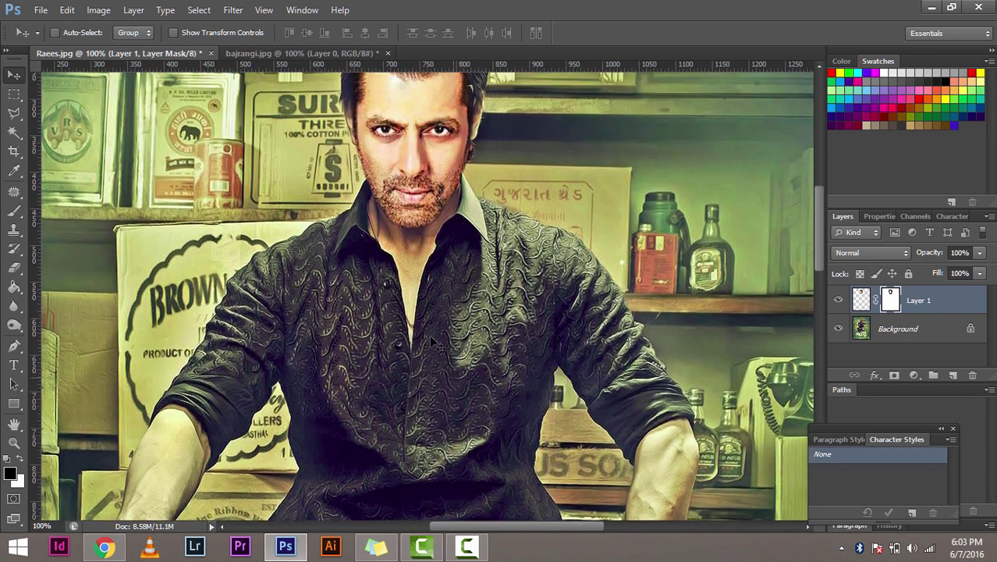
scroll(342, 329, up, 3)
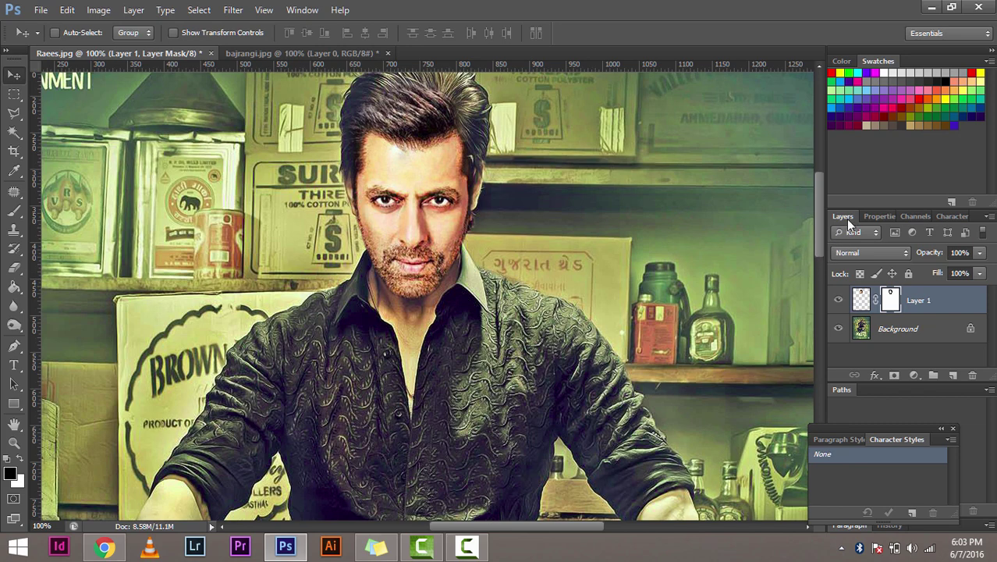
drag(843, 216, 545, 119)
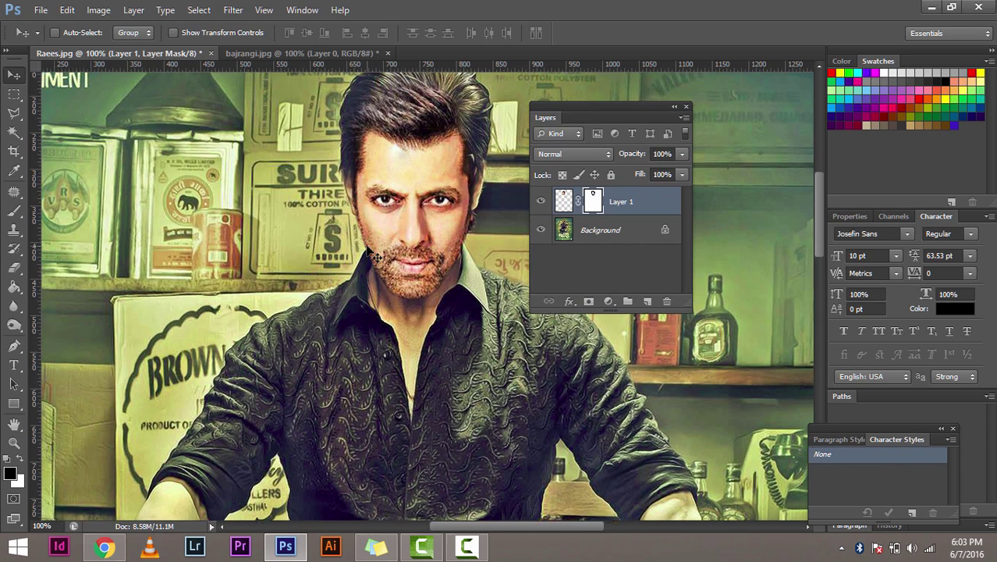
Zoom to 200% on the face and open the new fill/adjustment layer list
key(ctrl+plus)
scroll(433, 174, up, 3)
scroll(441, 178, up, 3)
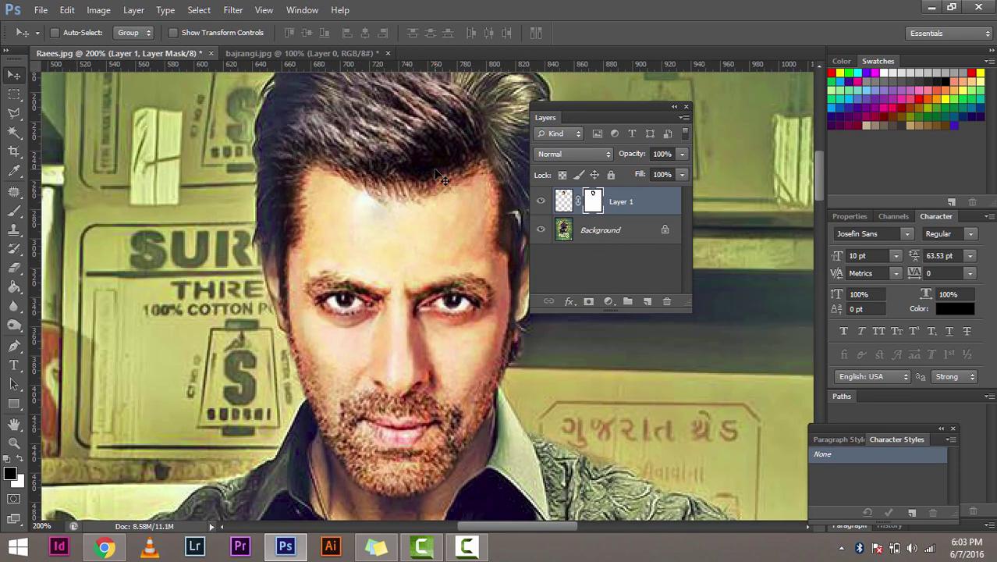
scroll(436, 187, down, 1)
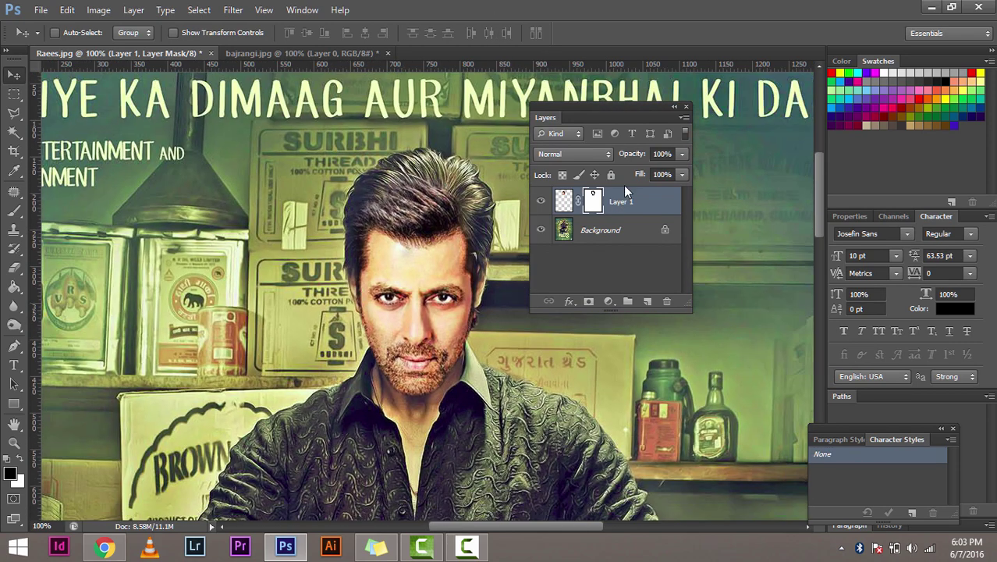
click(607, 301)
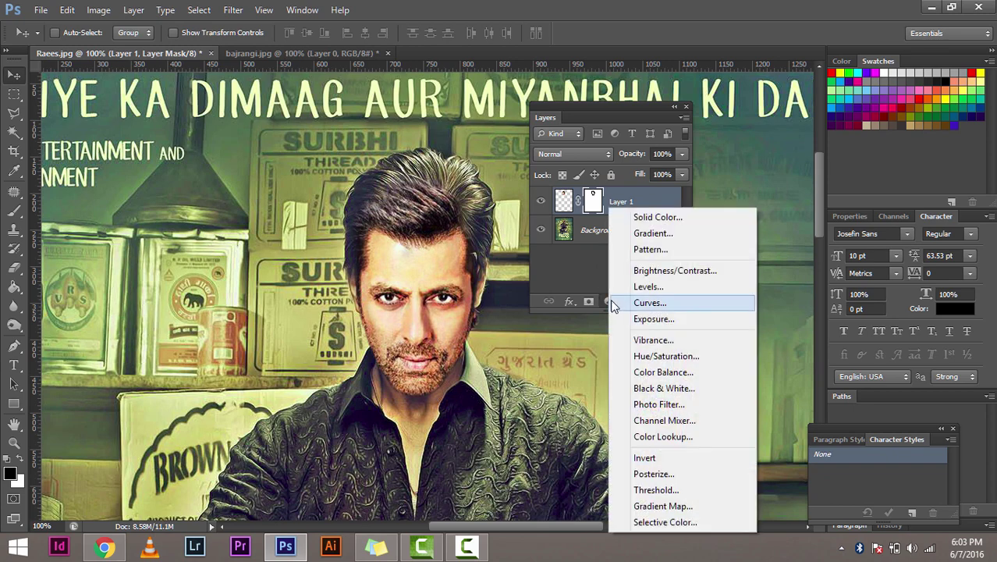
Add a Brightness/Contrast layer clipped to Layer 1 and select its adjustment settings
click(679, 273)
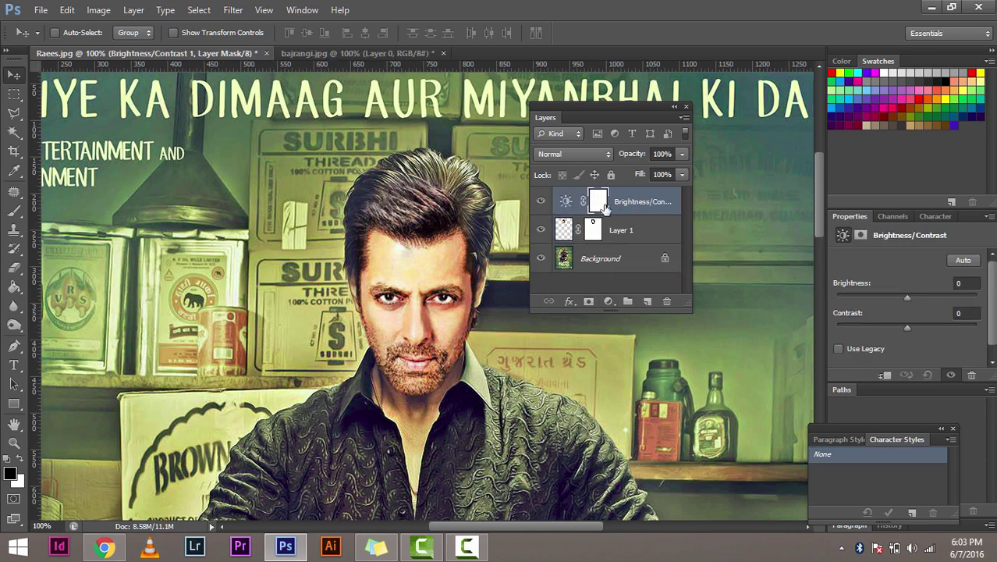
drag(592, 108, 677, 117)
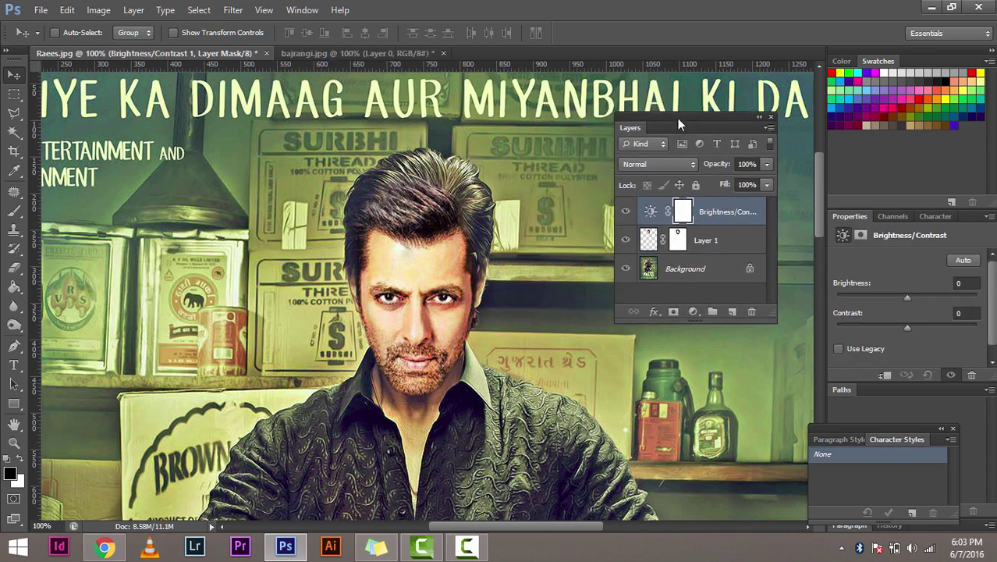
right_click(713, 215)
click(733, 208)
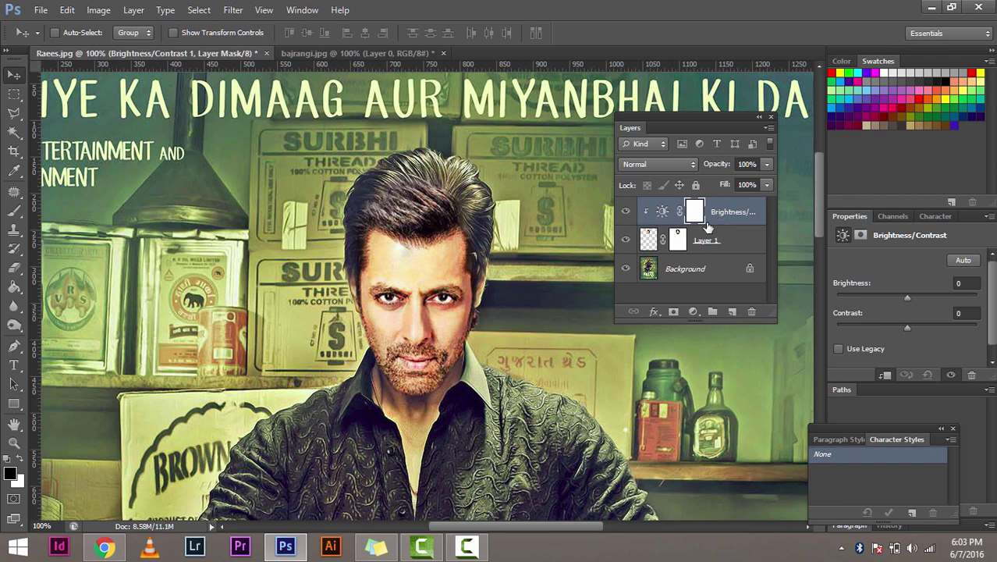
click(625, 239)
click(662, 211)
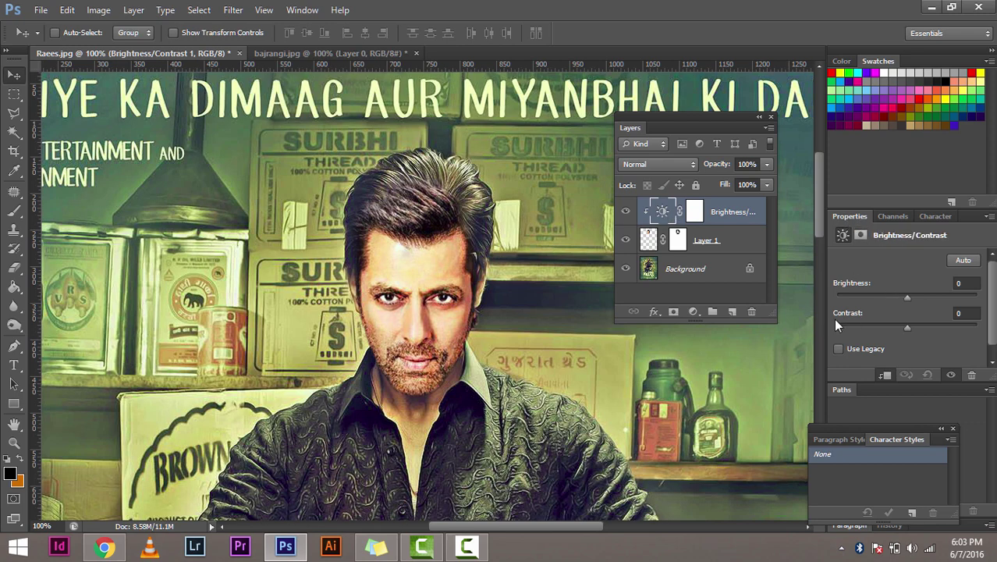
Lower the clipped Brightness/Contrast brightness to -30, checking the face while zoomed out
scroll(422, 297, down, 8)
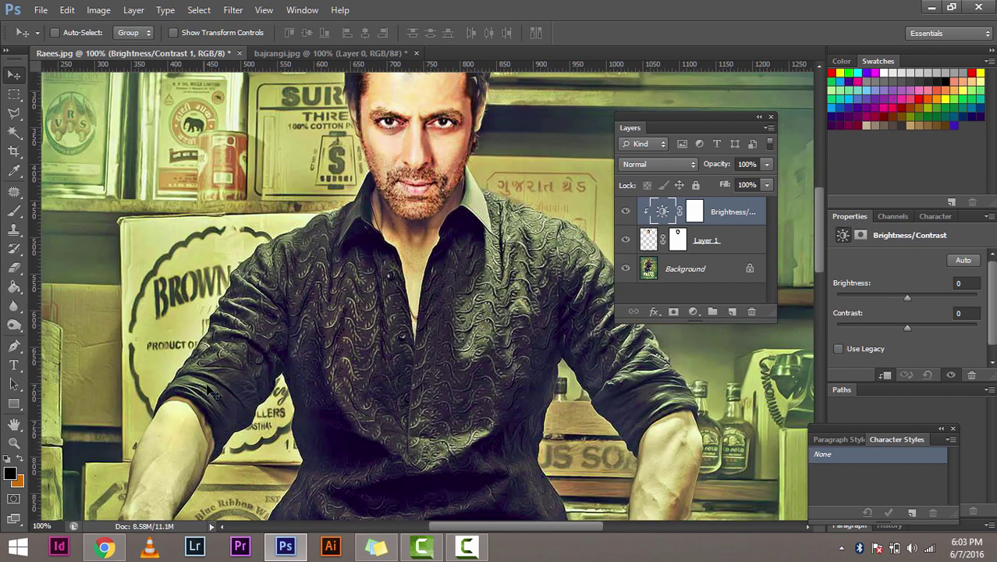
scroll(421, 296, up, 6)
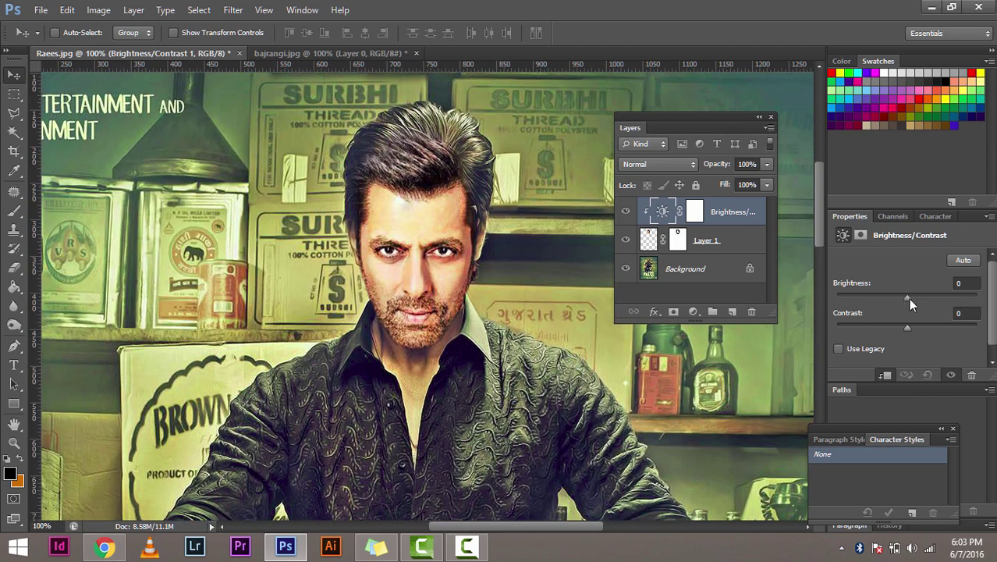
drag(909, 299, 881, 293)
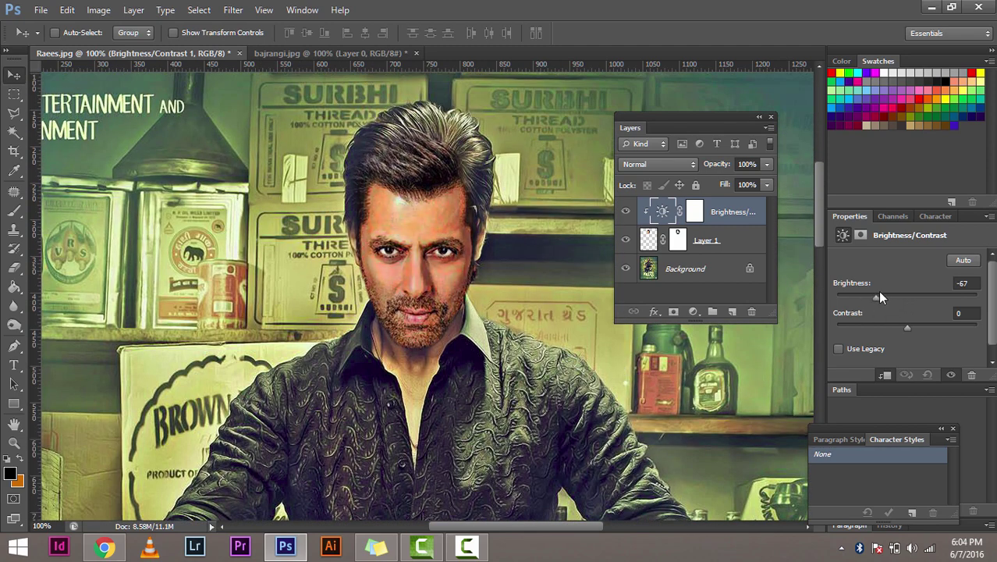
drag(883, 292, 879, 292)
click(949, 286)
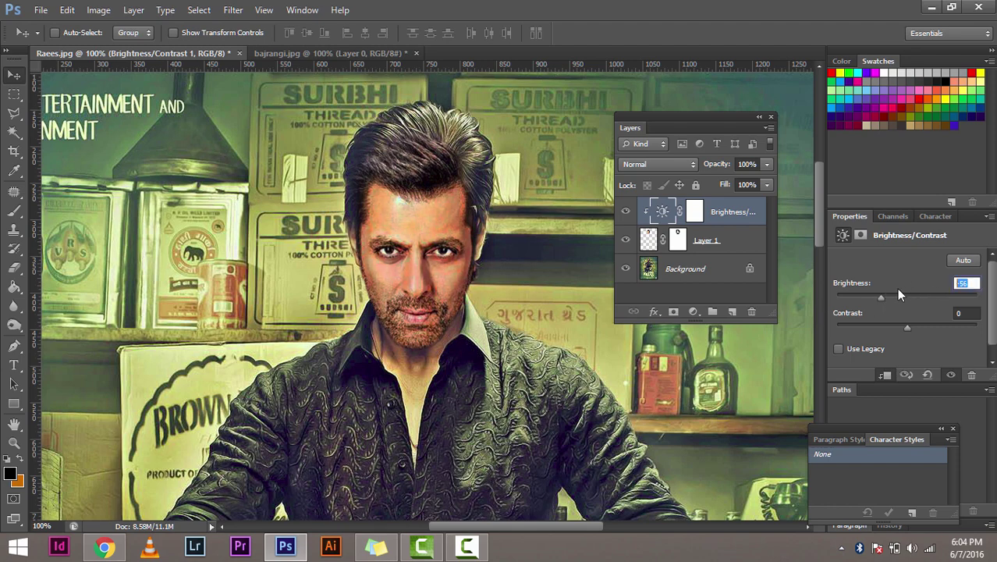
text(-8)
key(Return)
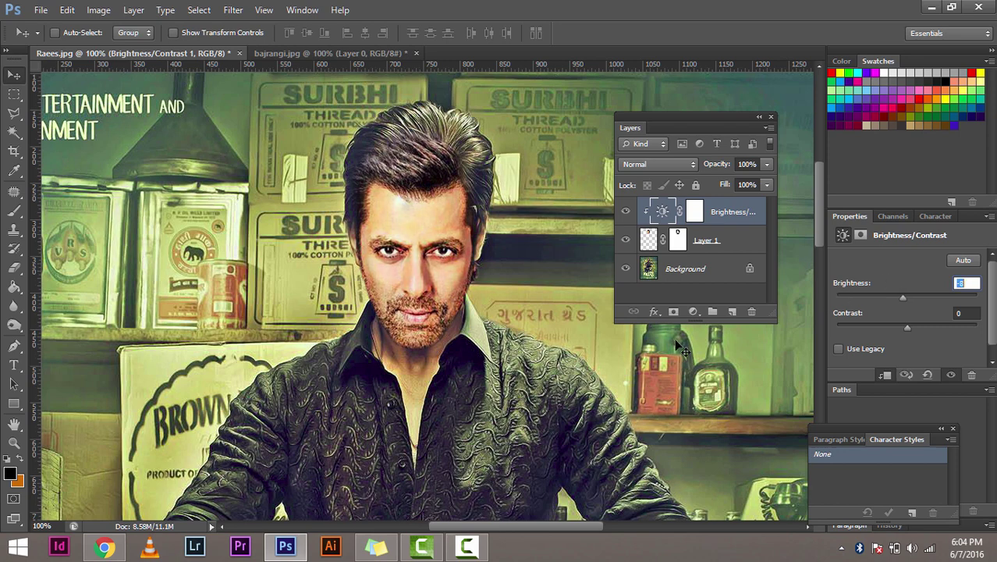
key(ctrl+minus)
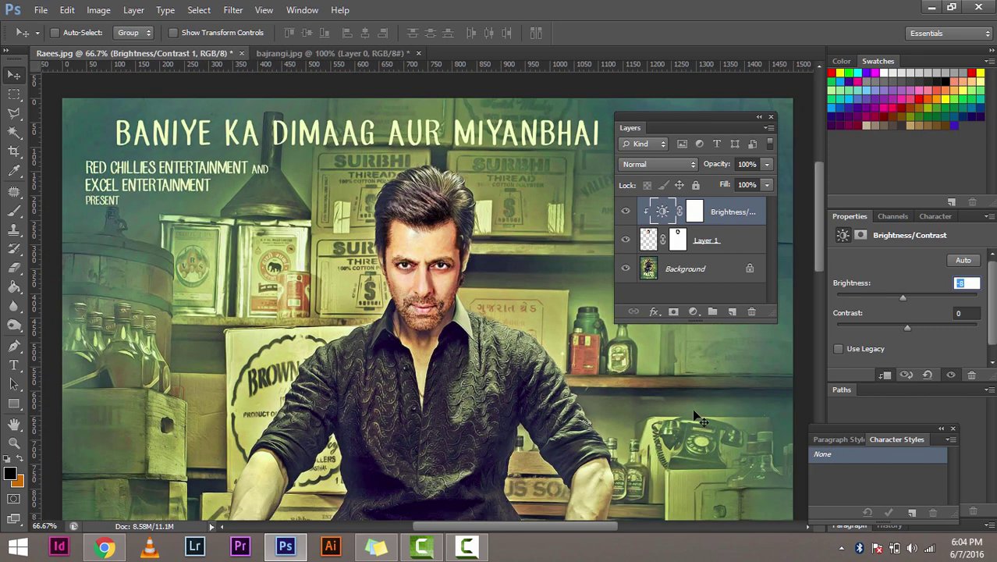
drag(819, 251, 825, 263)
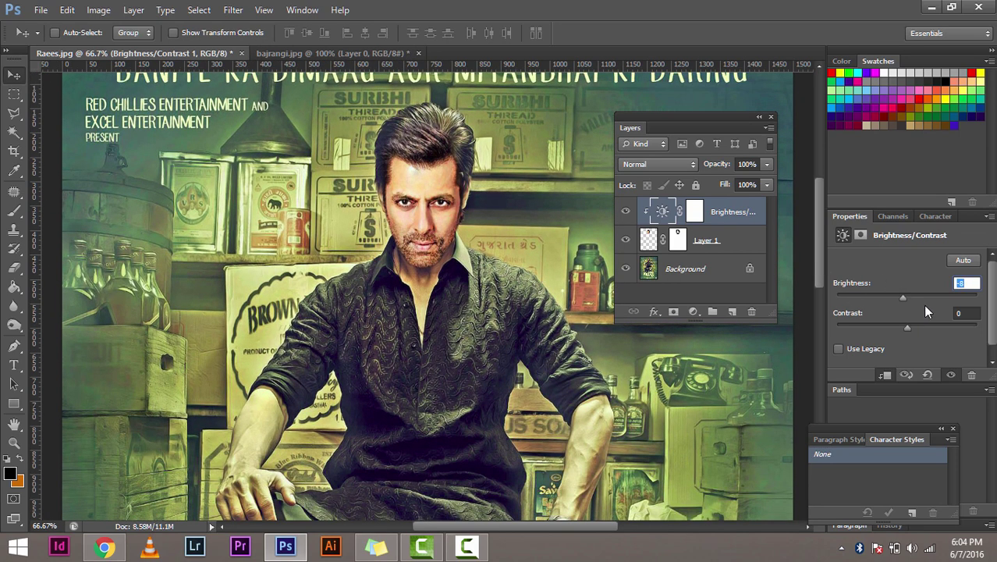
drag(901, 297, 891, 296)
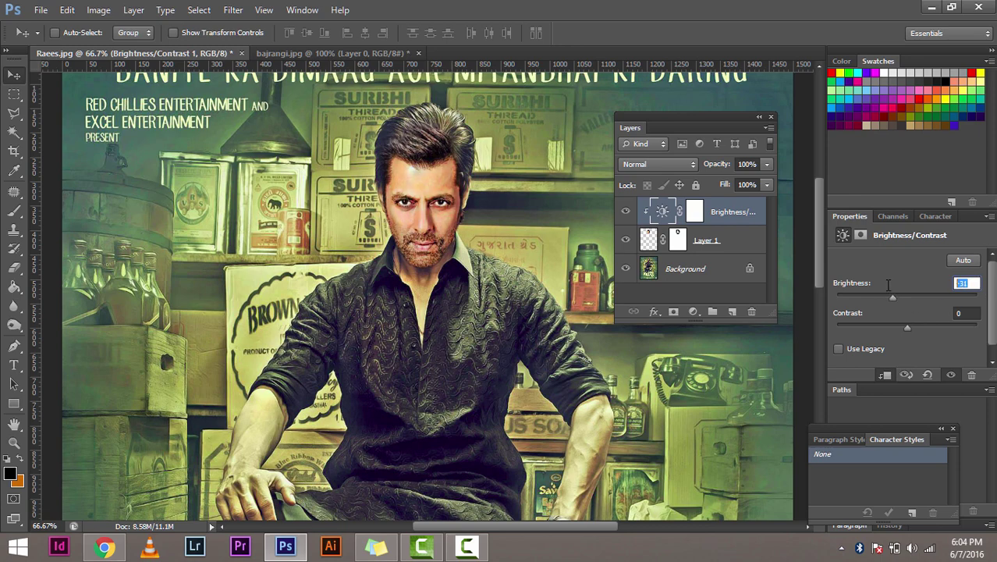
text(0)
click(917, 297)
click(962, 284)
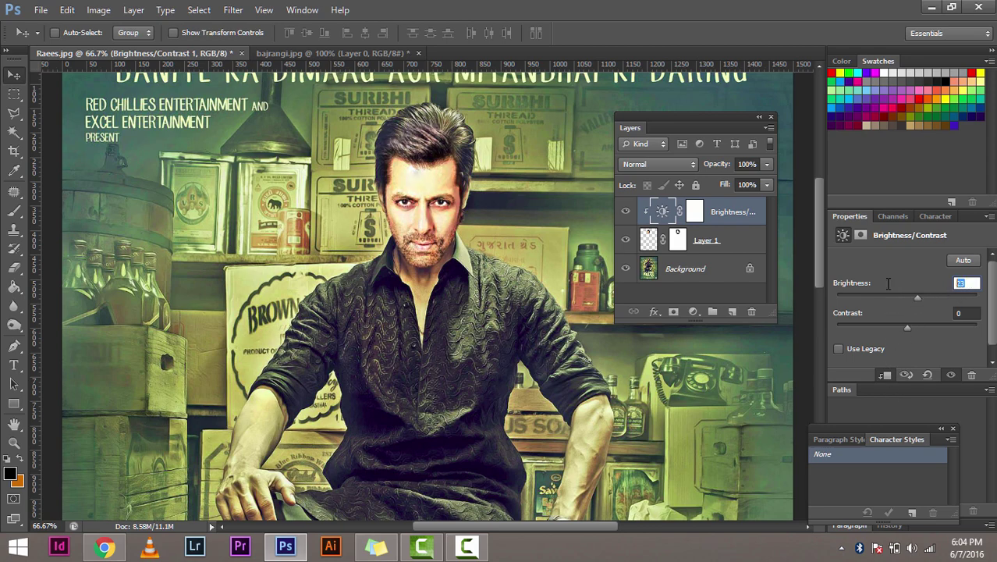
text(30)
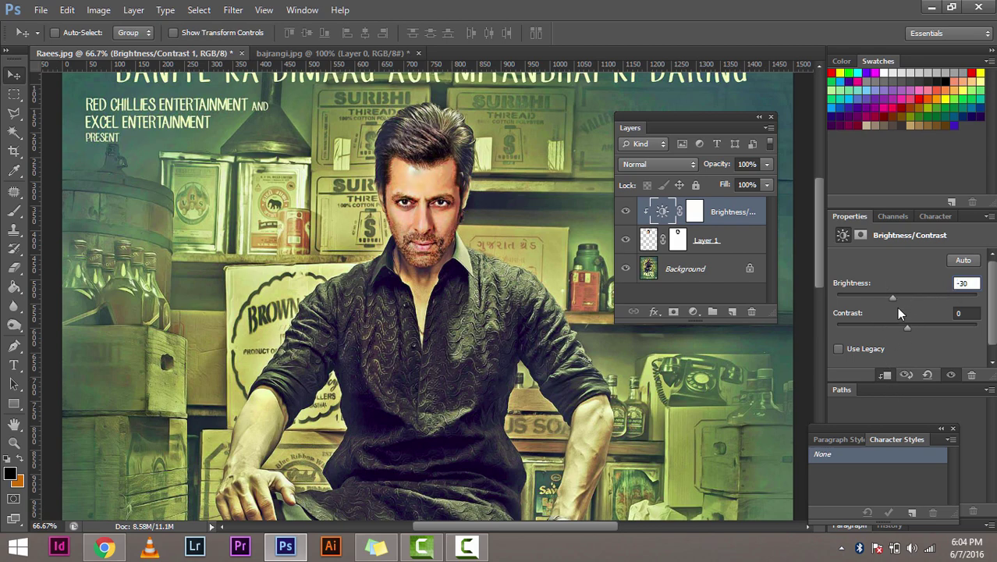
key(Tab)
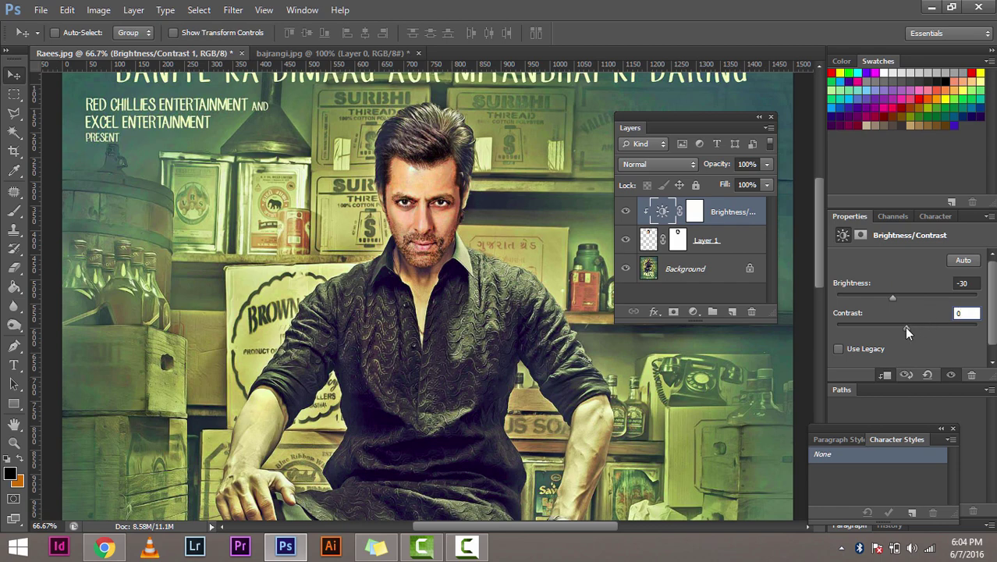
Set contrast to -10, zooming in on the face and back out to review the poster
text(-11)
drag(894, 328, 892, 325)
key(ctrl+plus)
key(ctrl+plus)
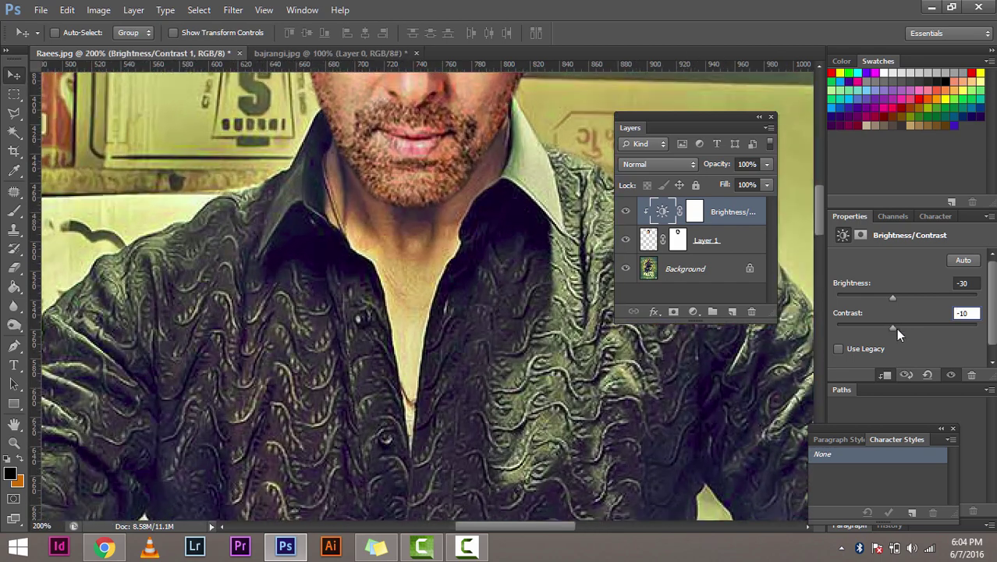
drag(822, 224, 819, 195)
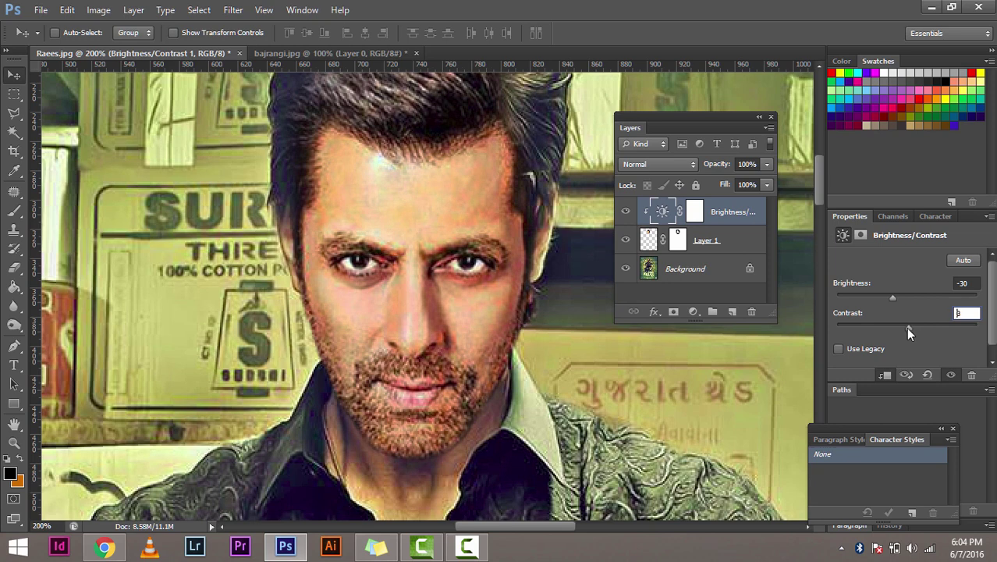
drag(907, 327, 885, 321)
click(899, 329)
text(-10)
key(Return)
key(ctrl+minus)
key(ctrl+minus)
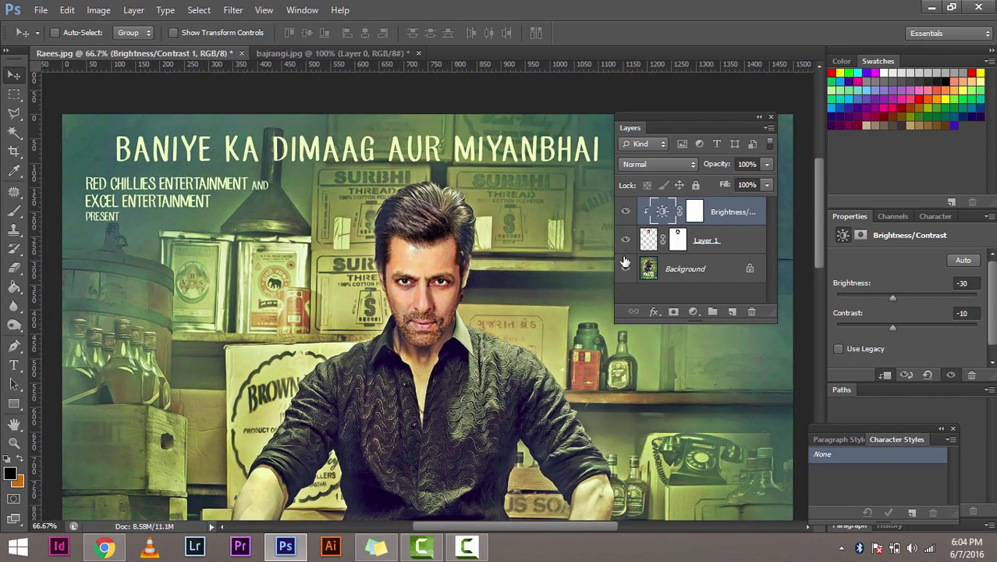
scroll(591, 357, down, 2)
scroll(591, 357, down, 2)
scroll(583, 363, up, 2)
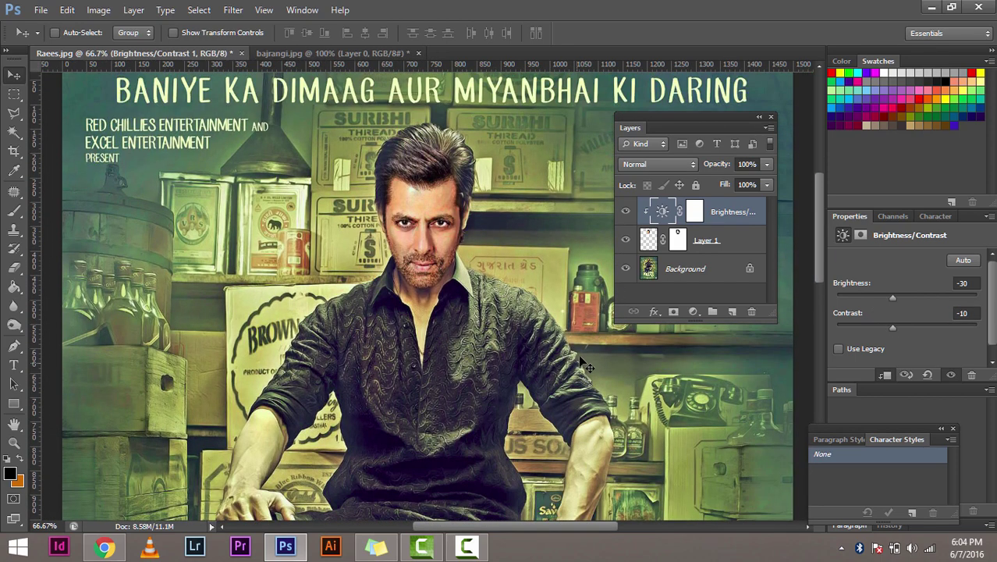
Add a Levels adjustment layer clipped to the face layer as a clipping mask
click(692, 311)
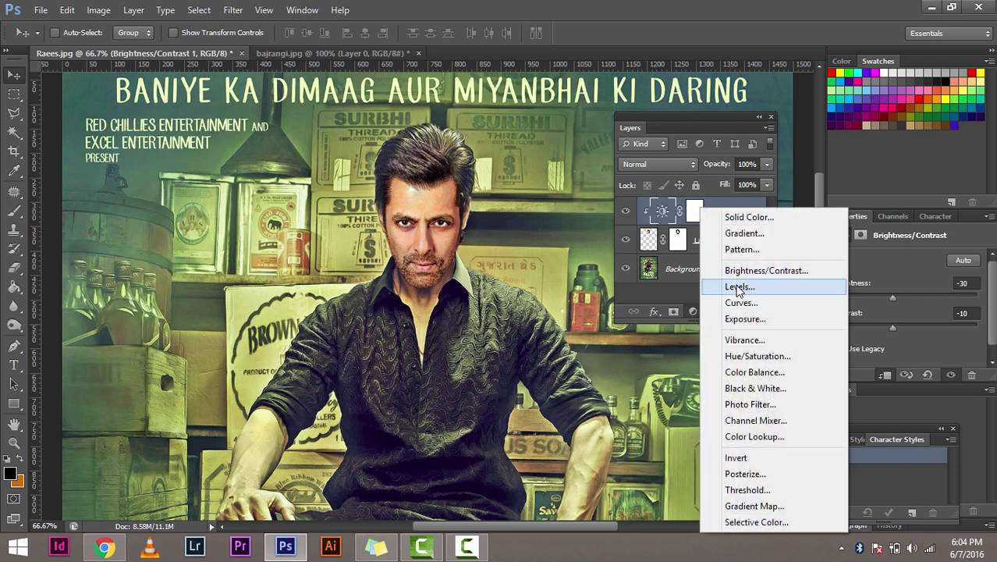
click(738, 288)
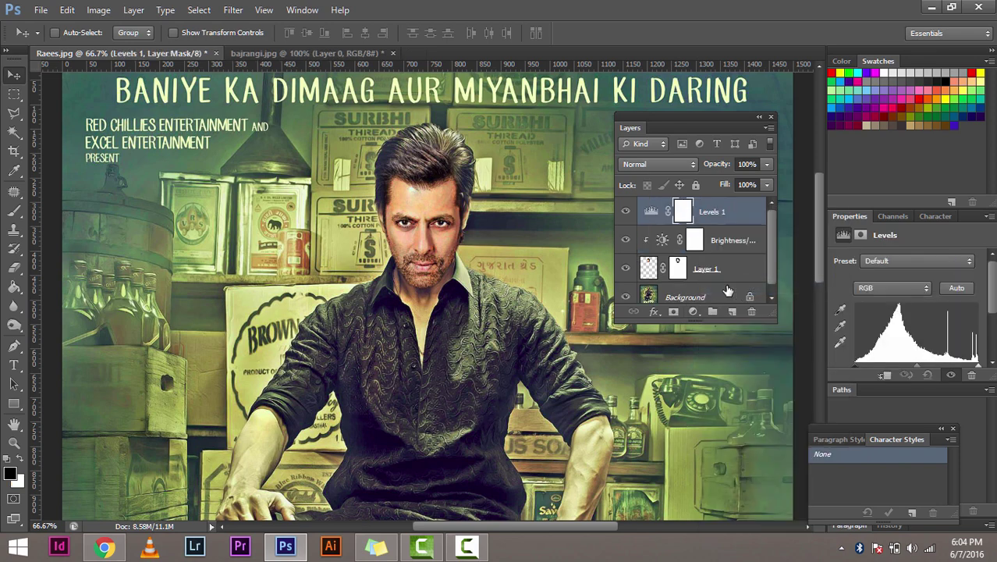
right_click(724, 214)
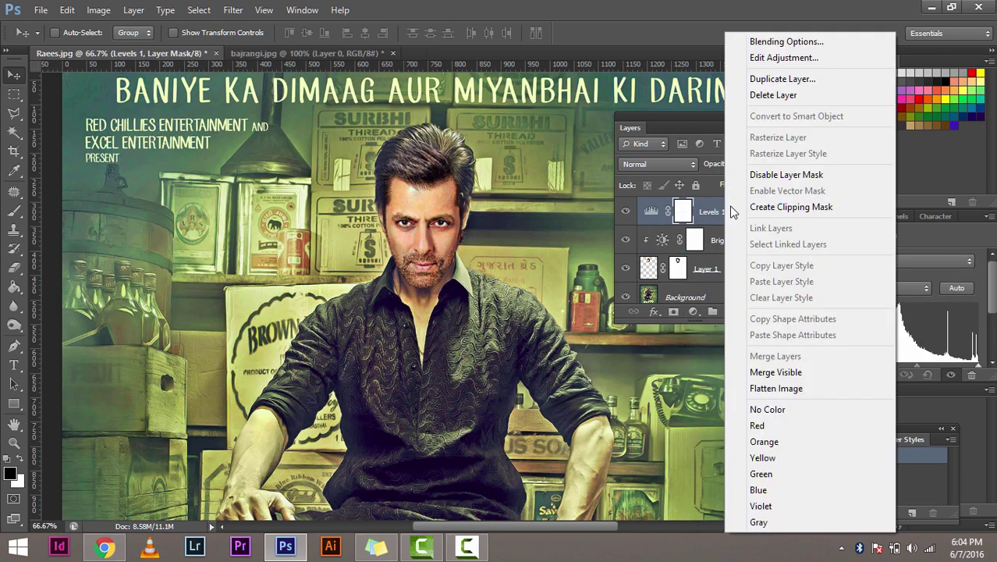
click(749, 207)
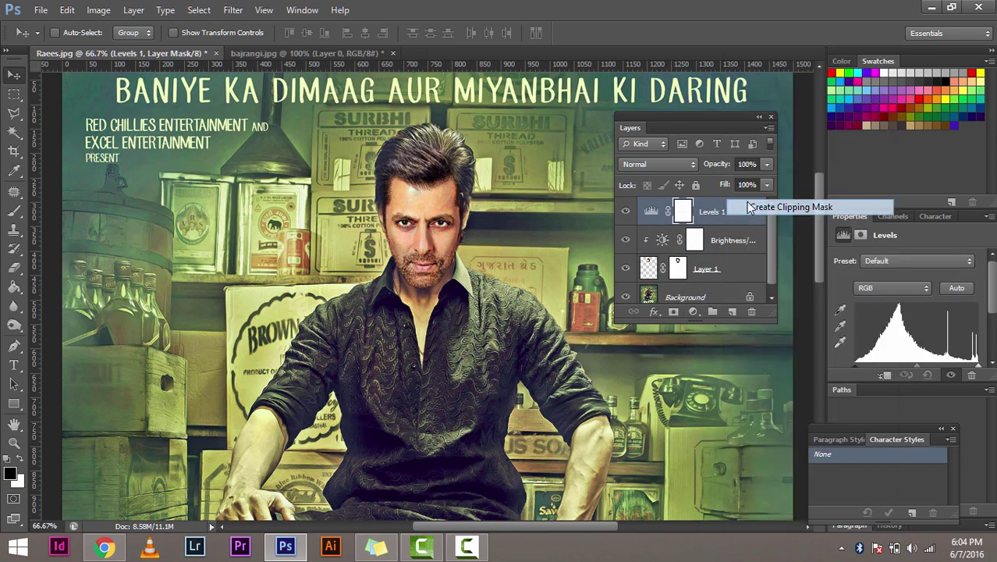
click(663, 211)
Test the Levels input and output sliders, with output levels remaining at 0 and 255
scroll(936, 312, down, 2)
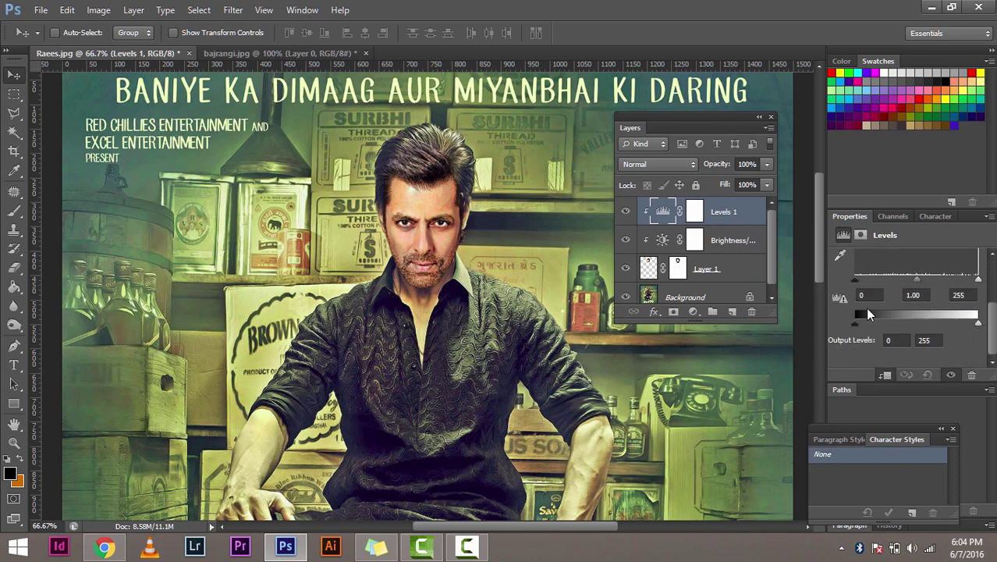
scroll(865, 306, up, 1)
scroll(858, 316, up, 2)
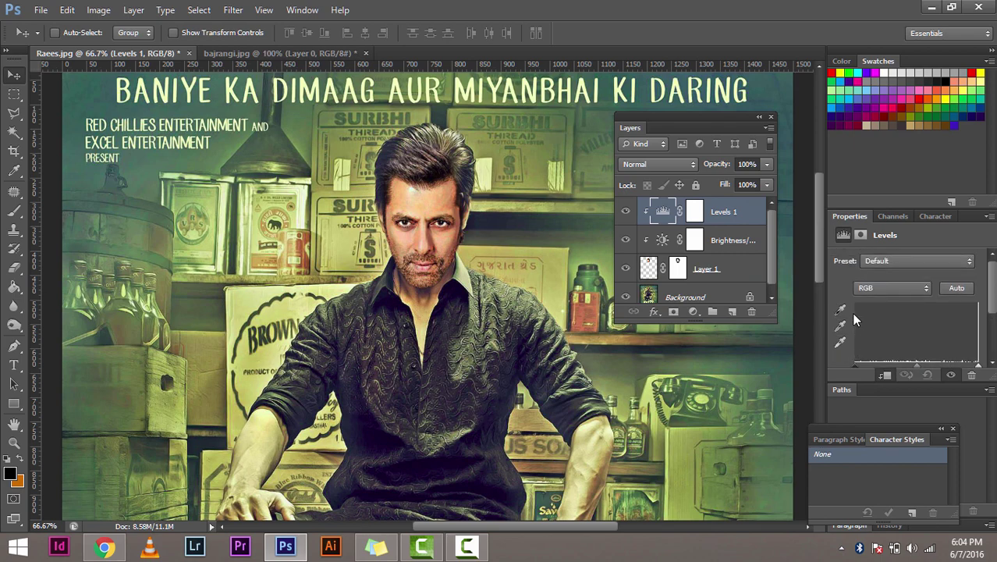
scroll(853, 315, down, 2)
scroll(853, 315, down, 1)
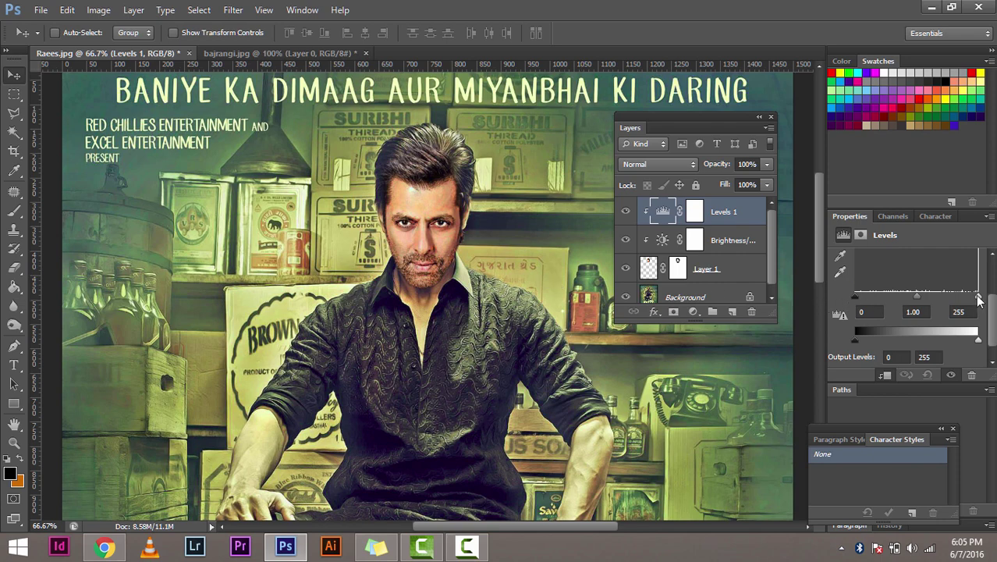
mouse_move(977, 303)
mouse_down()
mouse_move(972, 290)
mouse_move(984, 295)
mouse_up()
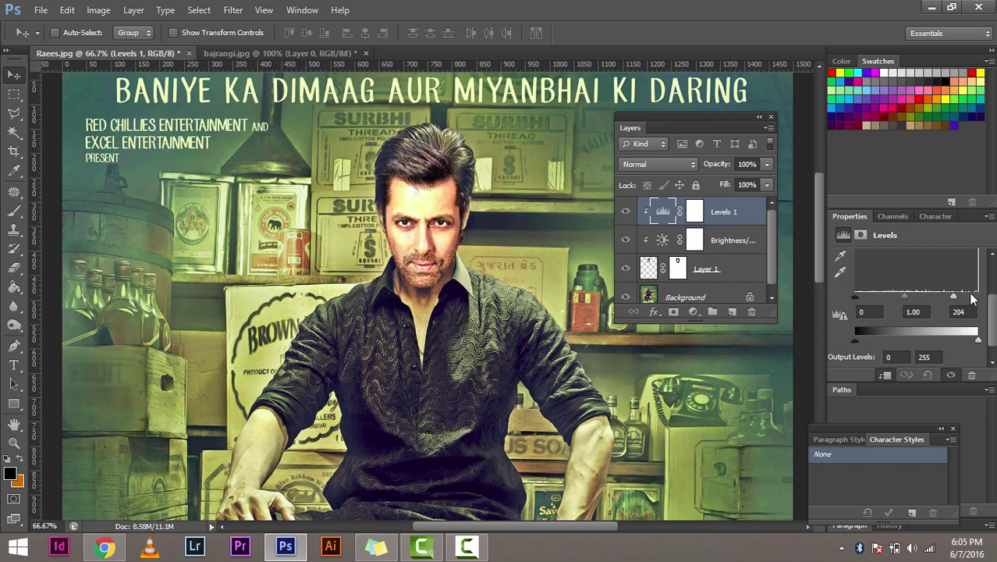
mouse_move(854, 297)
mouse_down()
mouse_move(876, 297)
mouse_move(853, 301)
mouse_up()
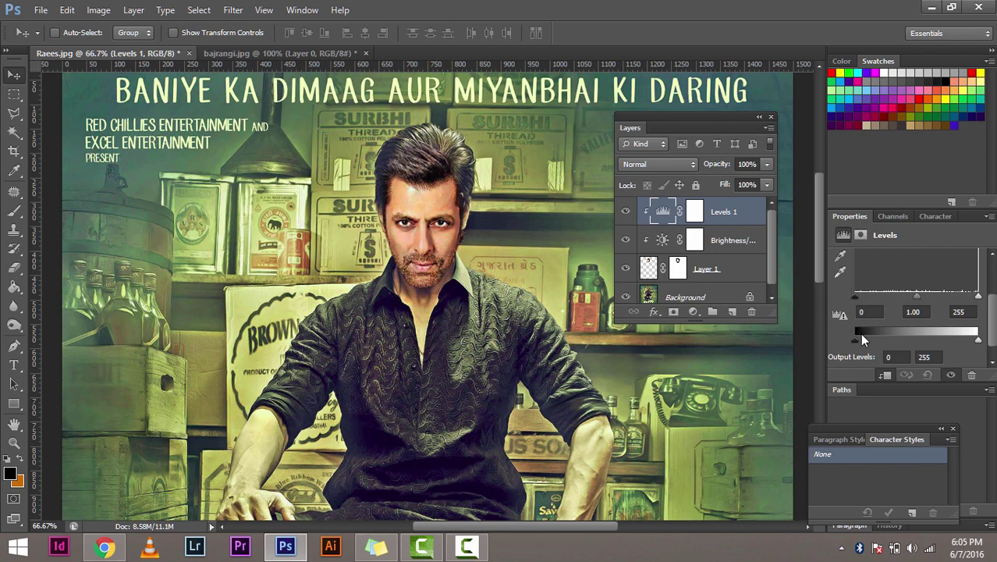
scroll(859, 333, down, 1)
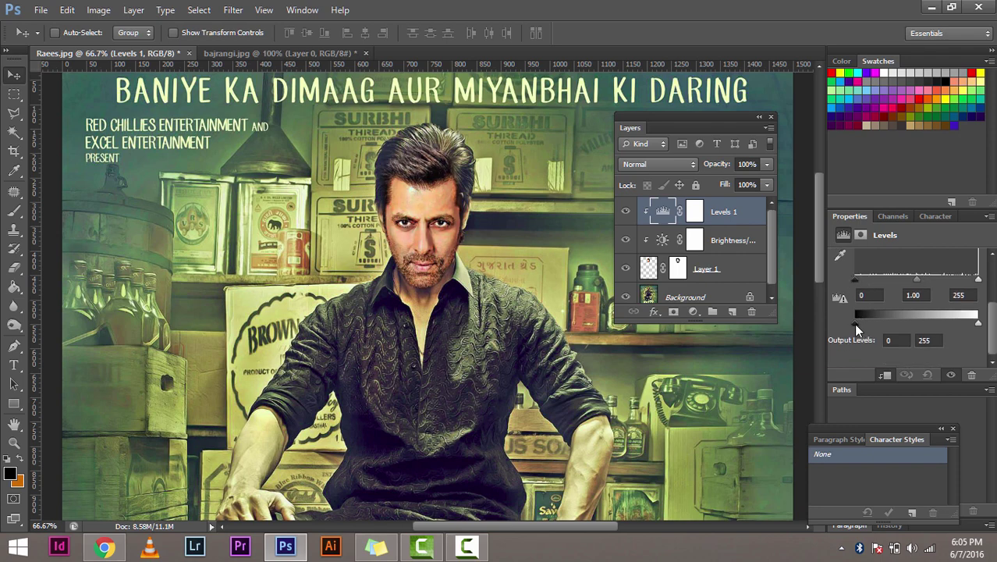
mouse_move(855, 326)
mouse_down()
mouse_move(879, 326)
mouse_move(852, 324)
mouse_up()
mouse_move(977, 324)
mouse_down()
mouse_move(939, 322)
mouse_move(977, 322)
mouse_up()
key(ctrl+plus)
key(ctrl+plus)
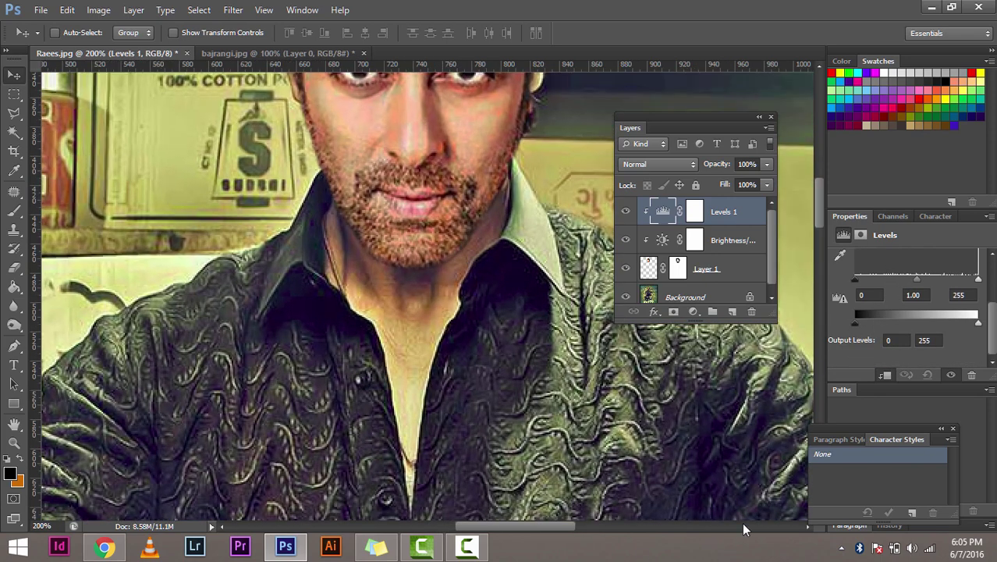
scroll(879, 323, up, 1)
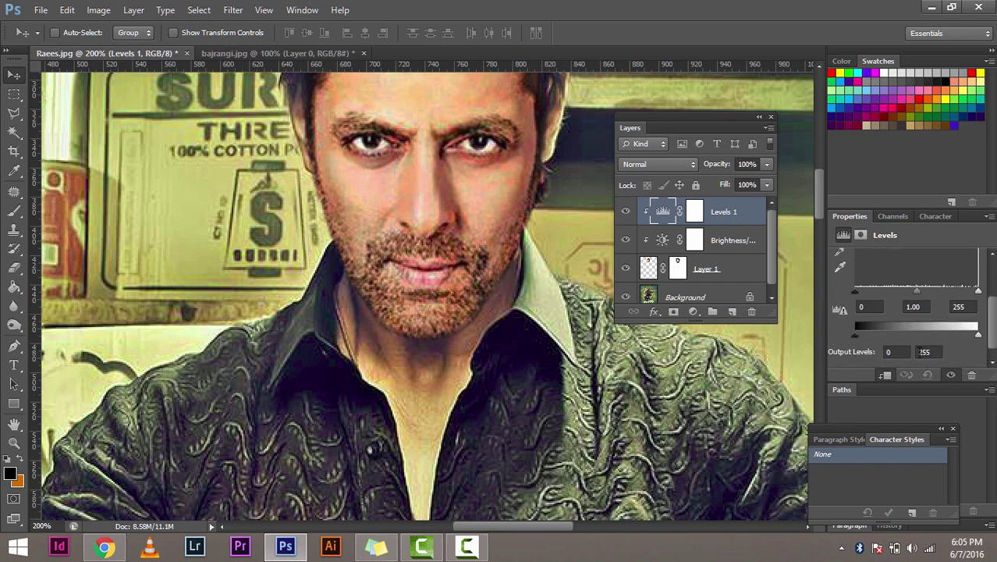
scroll(917, 351, up, 1)
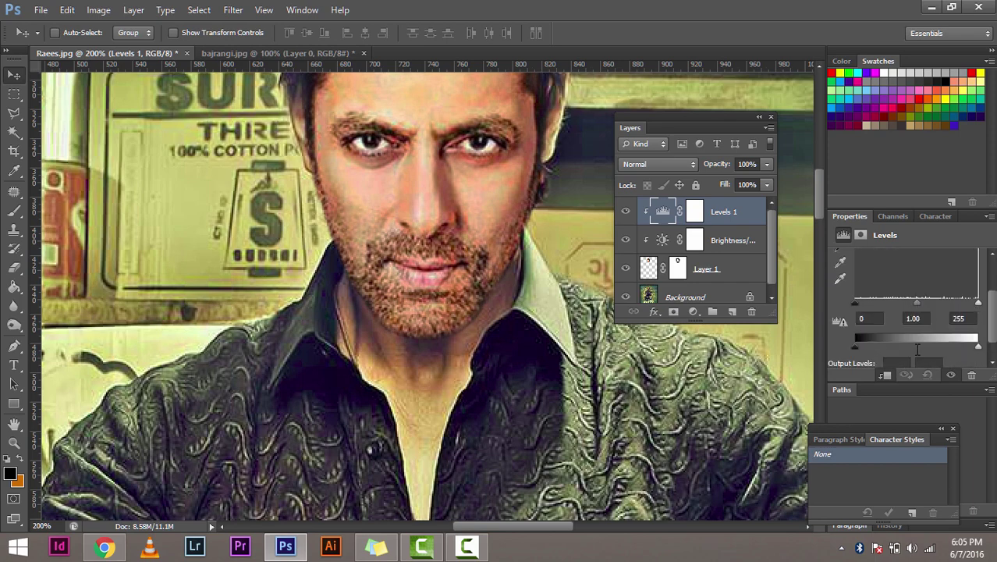
scroll(917, 348, down, 2)
scroll(407, 195, up, 3)
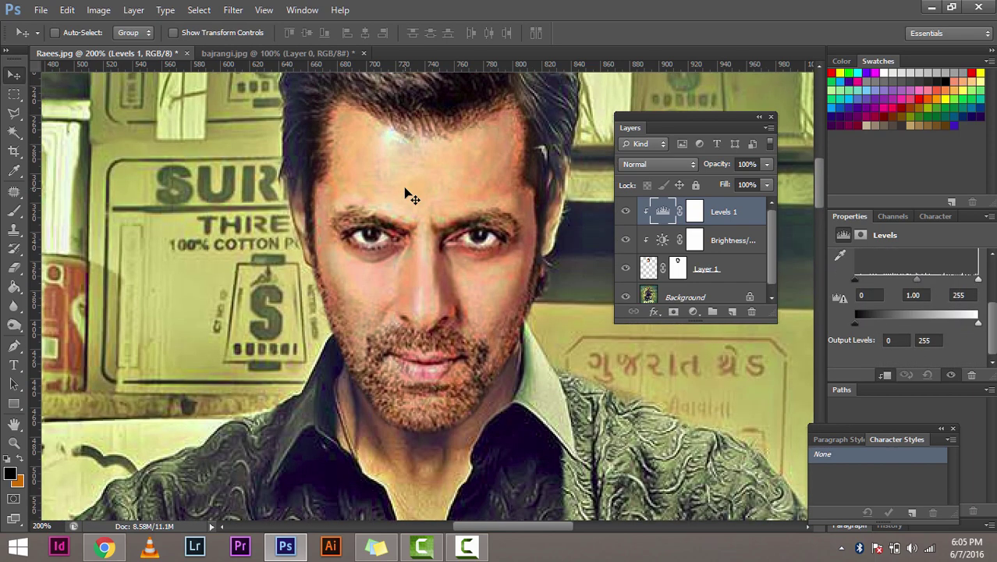
scroll(407, 195, up, 3)
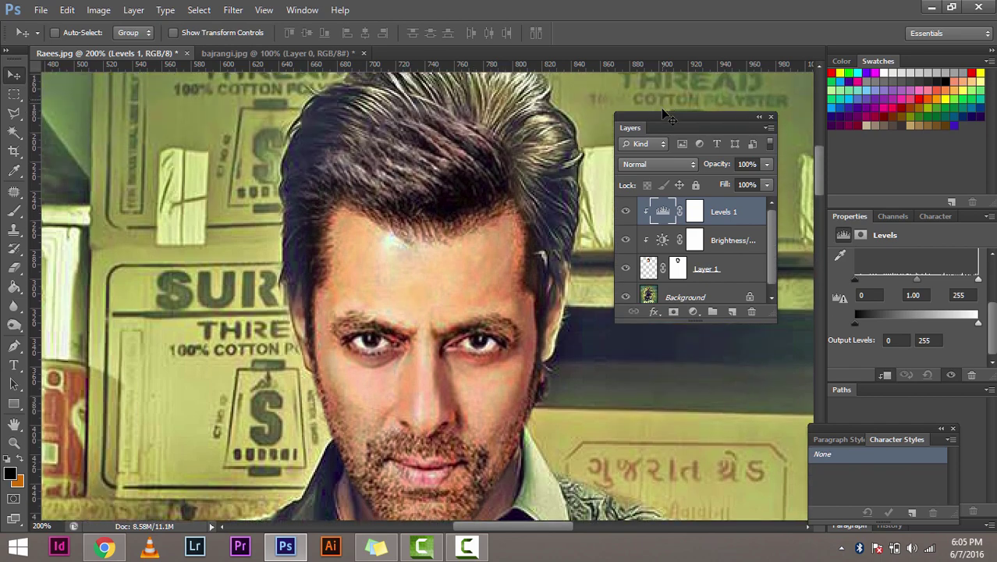
drag(629, 127, 725, 455)
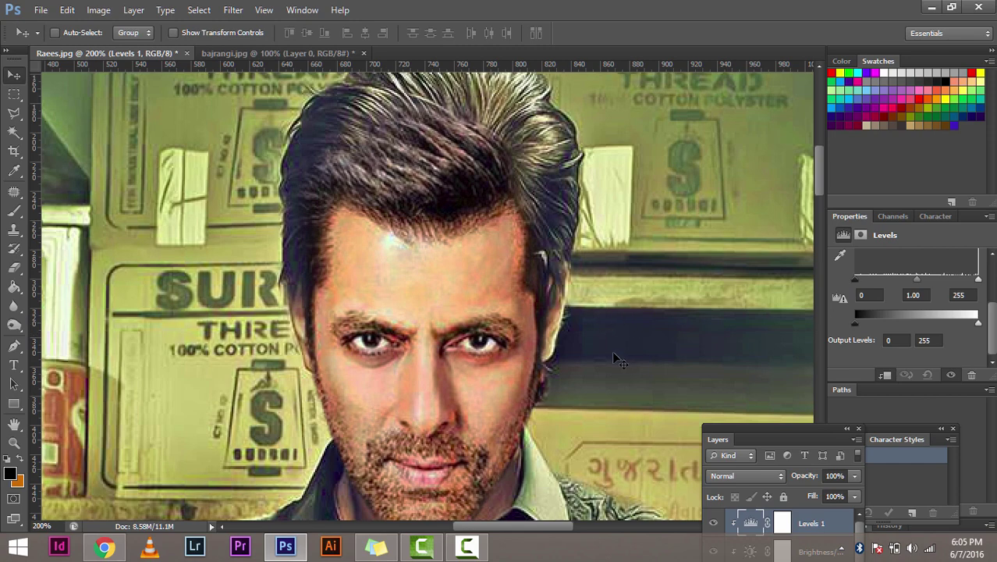
drag(716, 439, 638, 185)
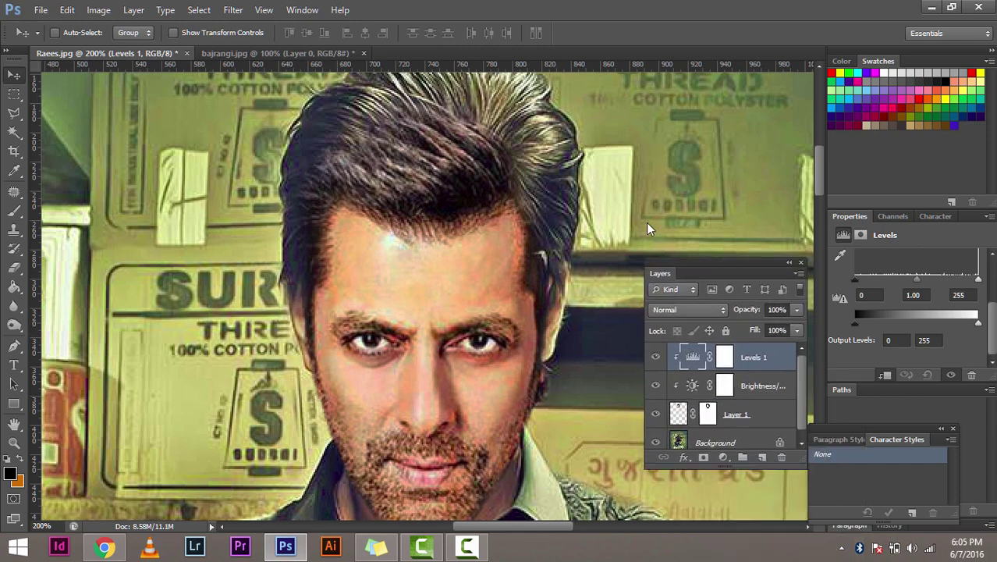
key(ctrl+minus)
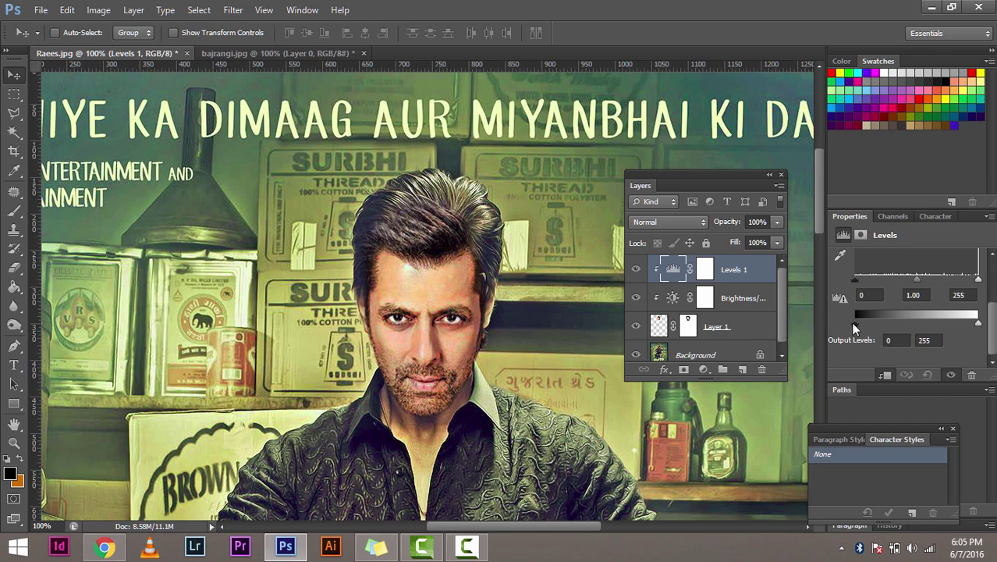
Set the Levels 1 output levels to 23 and 247 while zoomed in on the face
key(ctrl+plus)
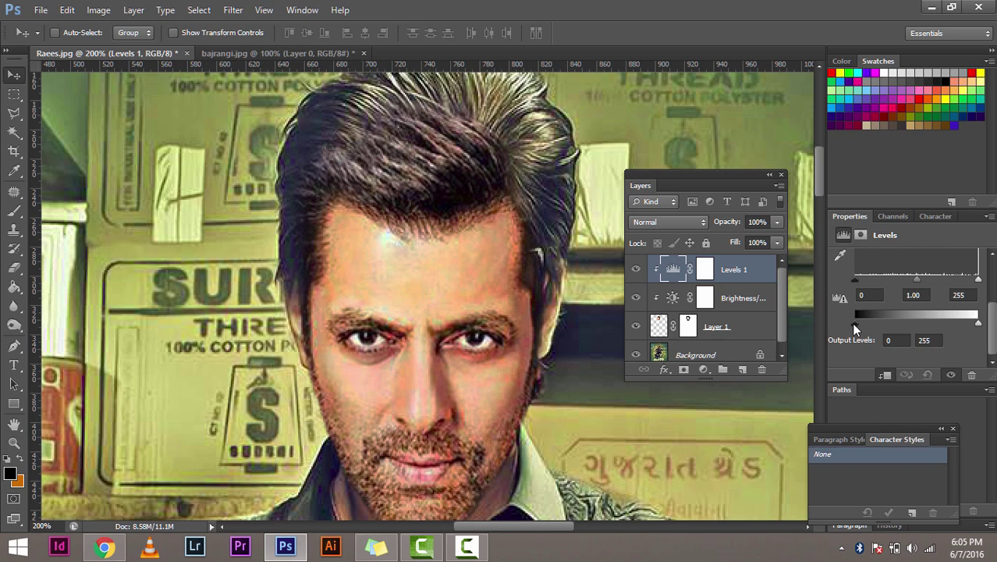
drag(858, 325, 874, 323)
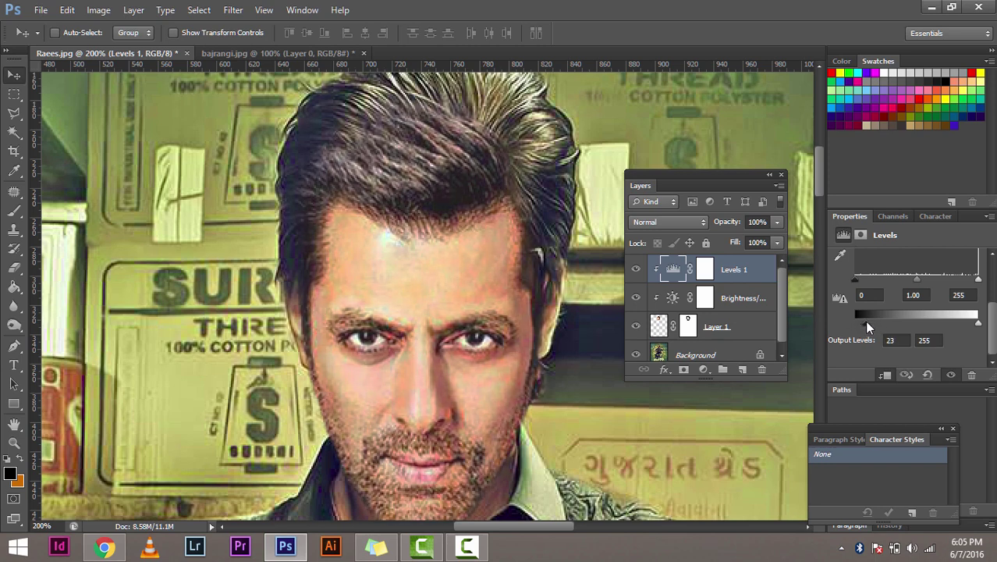
mouse_move(980, 328)
mouse_down()
mouse_move(964, 325)
mouse_move(973, 328)
mouse_up()
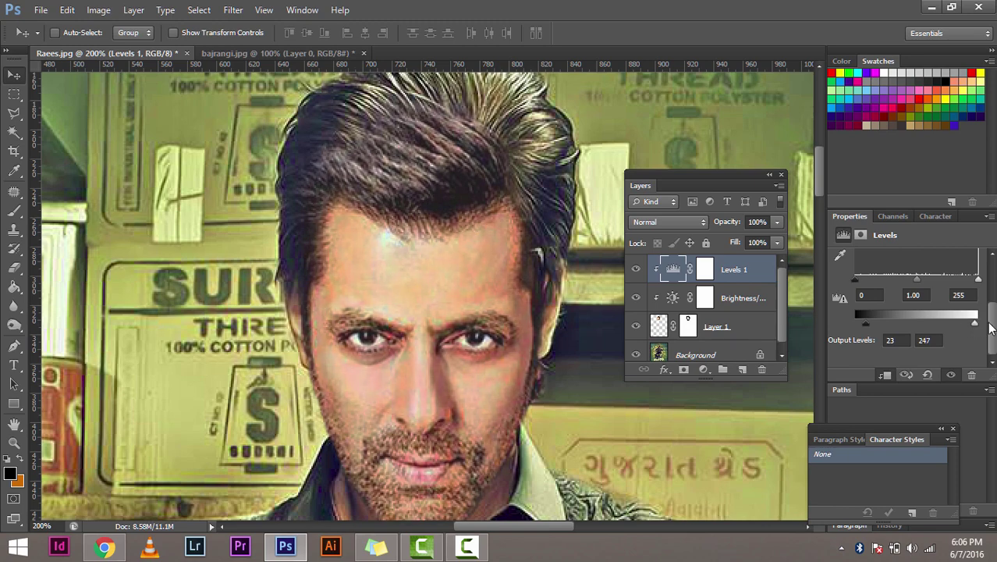
Raise the Levels 1 input black point to 24, keeping highlights at 255
key(ctrl+minus)
key(ctrl+minus)
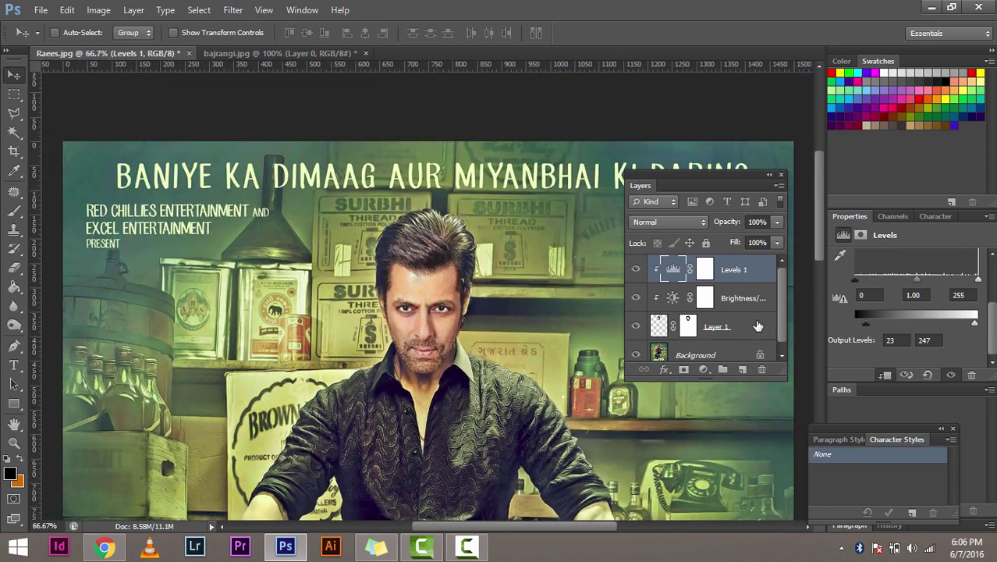
scroll(918, 315, up, 2)
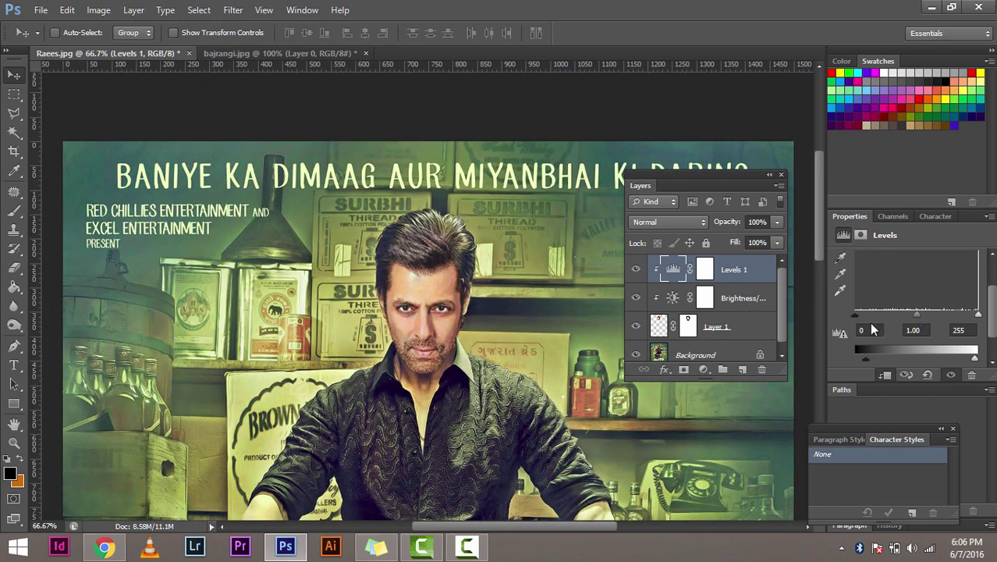
drag(856, 316, 867, 318)
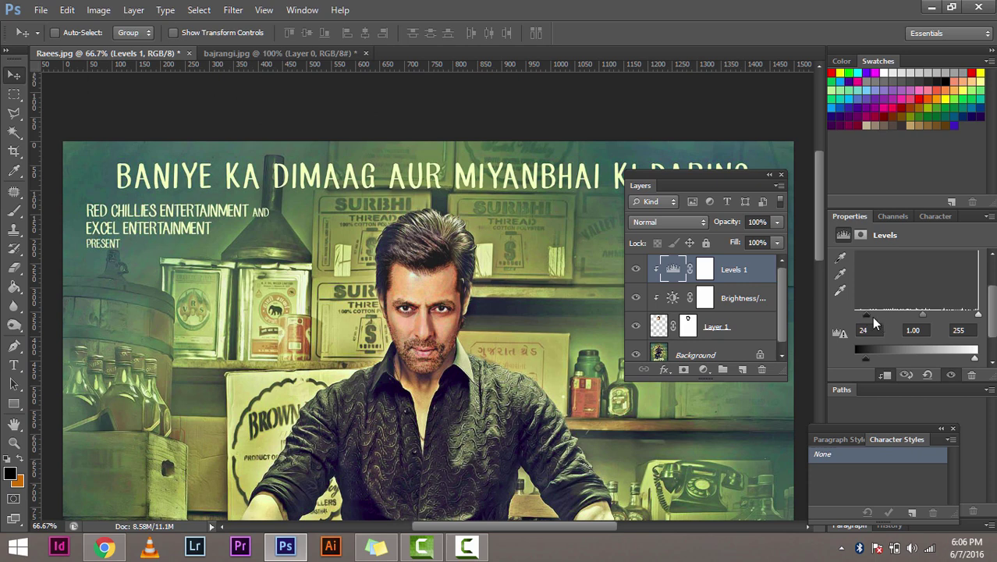
drag(977, 314, 981, 318)
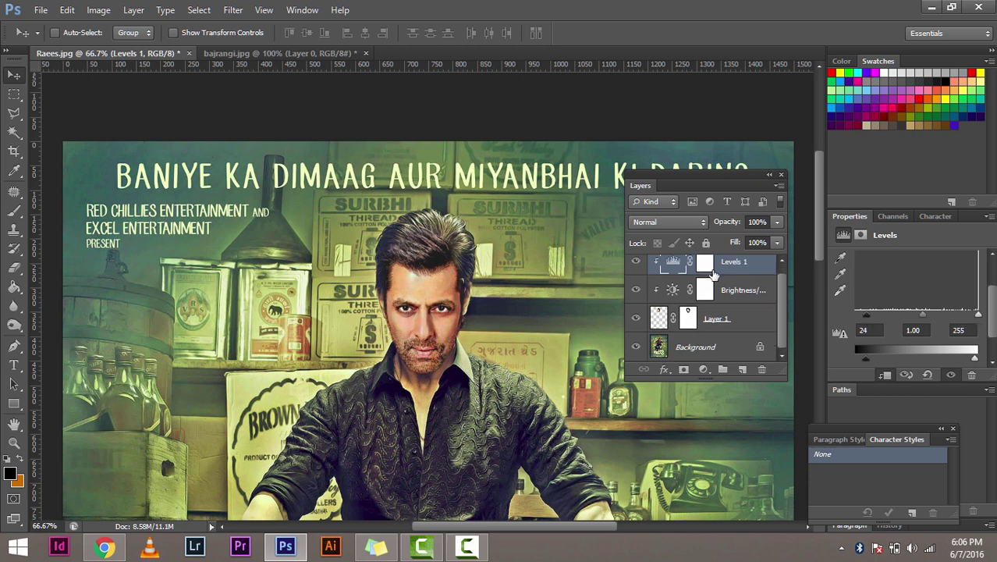
drag(819, 216, 820, 251)
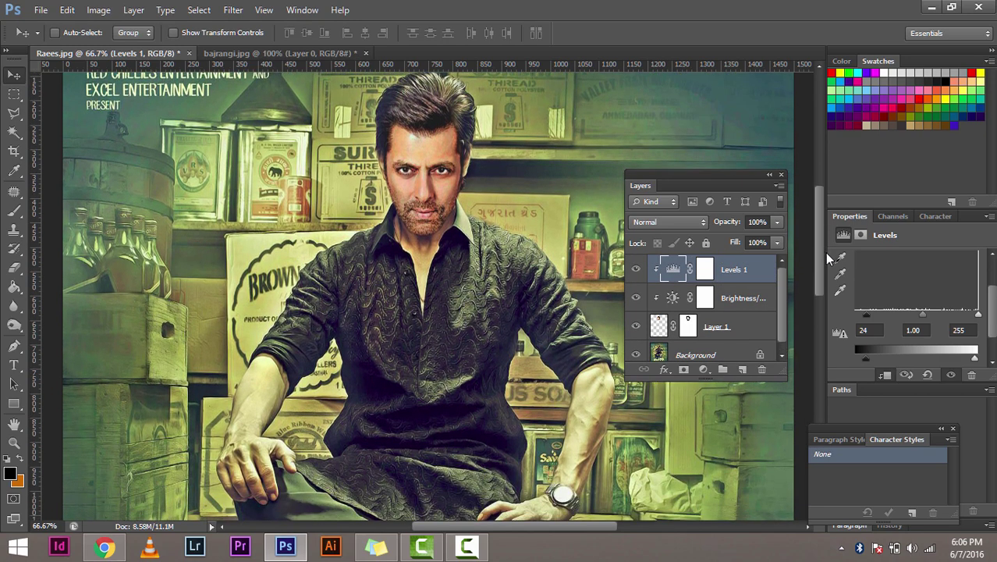
scroll(532, 225, up, 1)
scroll(533, 225, down, 1)
scroll(533, 225, down, 1)
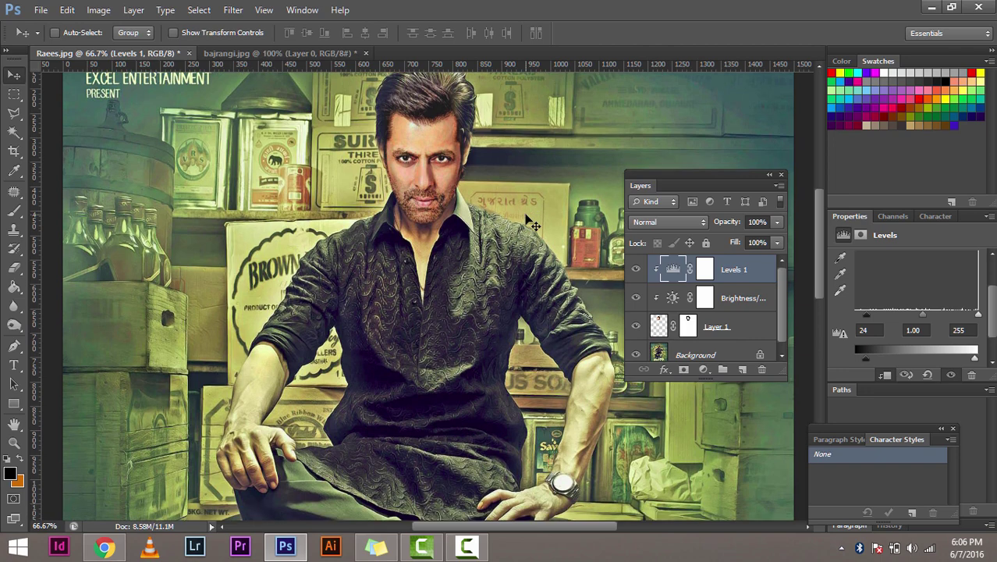
scroll(533, 225, up, 2)
scroll(532, 225, up, 3)
scroll(532, 225, down, 1)
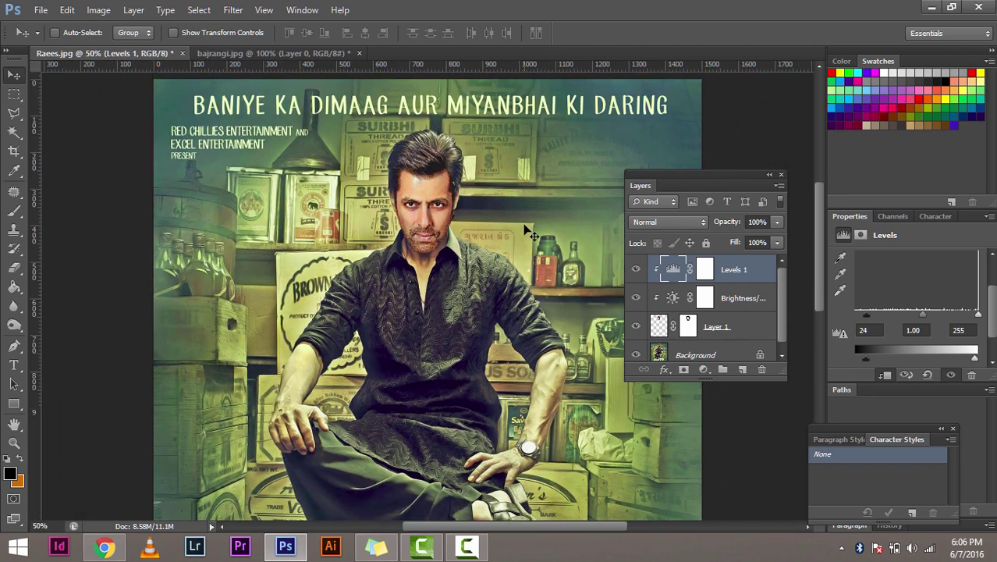
Add a Curves 1 adjustment layer and reset its curve to a straight line
click(704, 370)
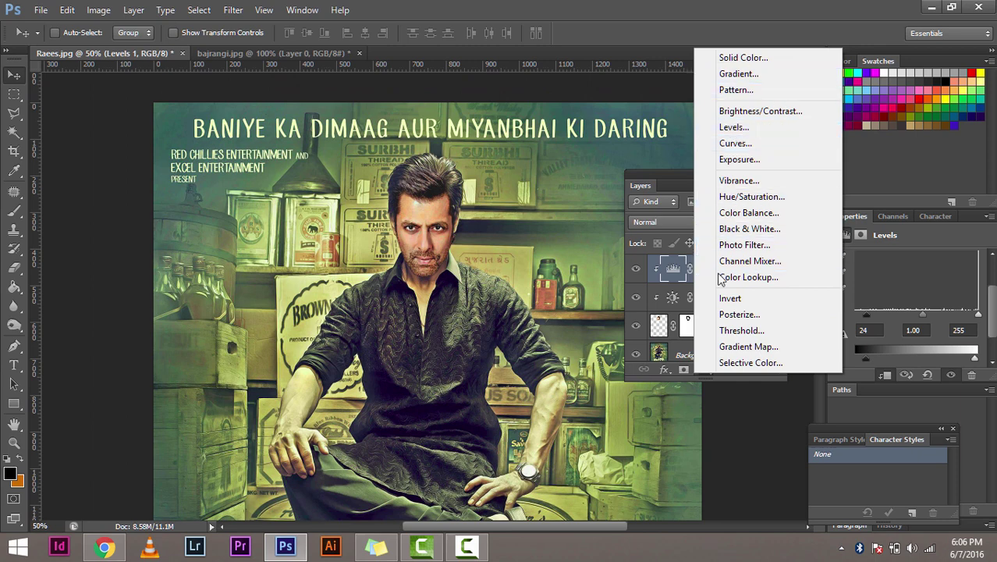
click(702, 371)
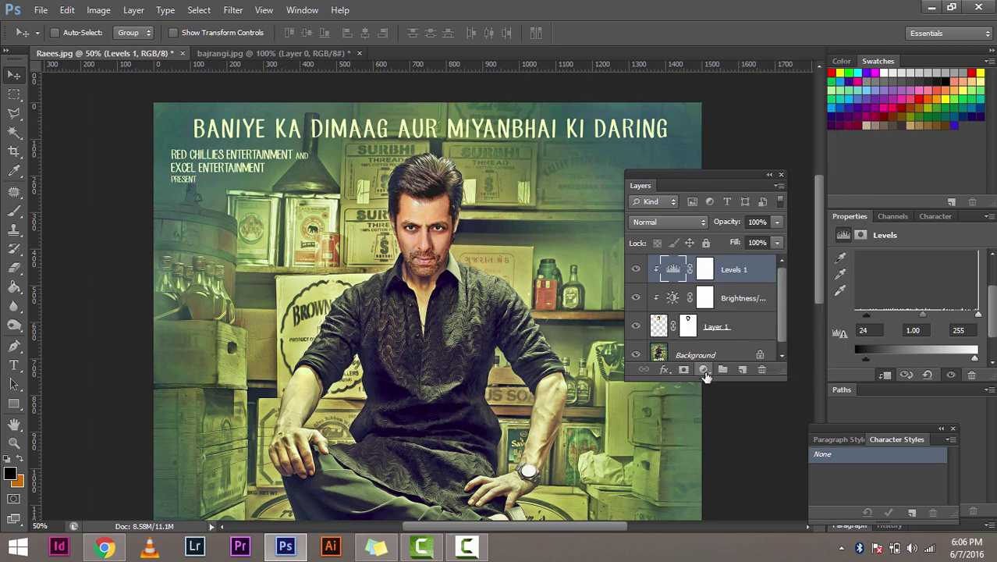
click(704, 371)
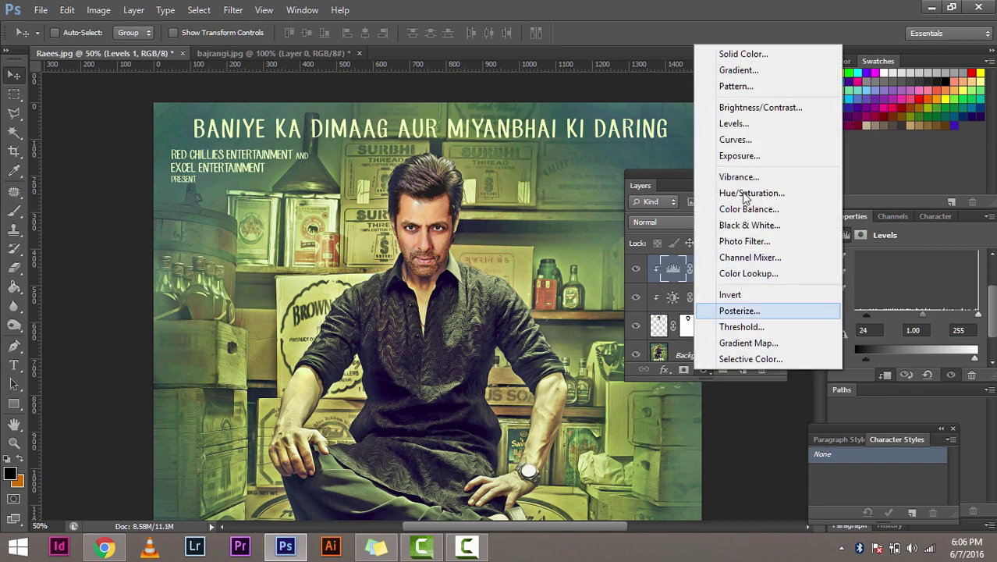
click(748, 139)
scroll(897, 312, down, 2)
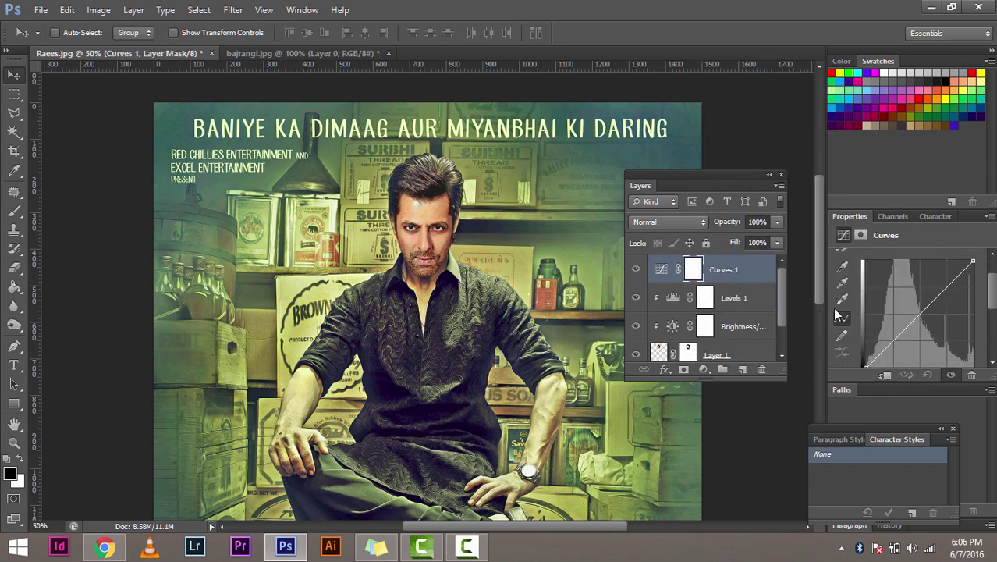
drag(943, 280, 943, 273)
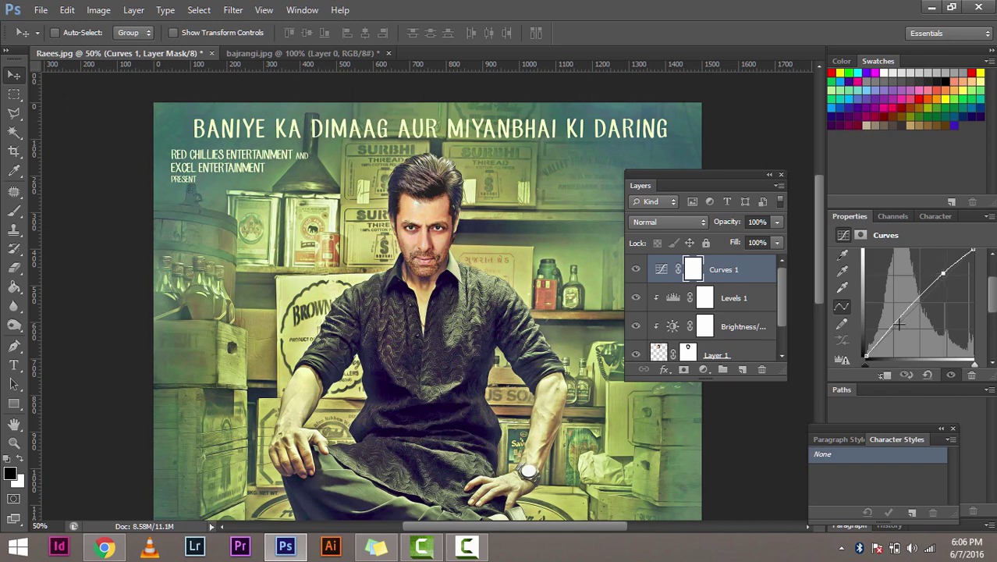
drag(901, 319, 901, 331)
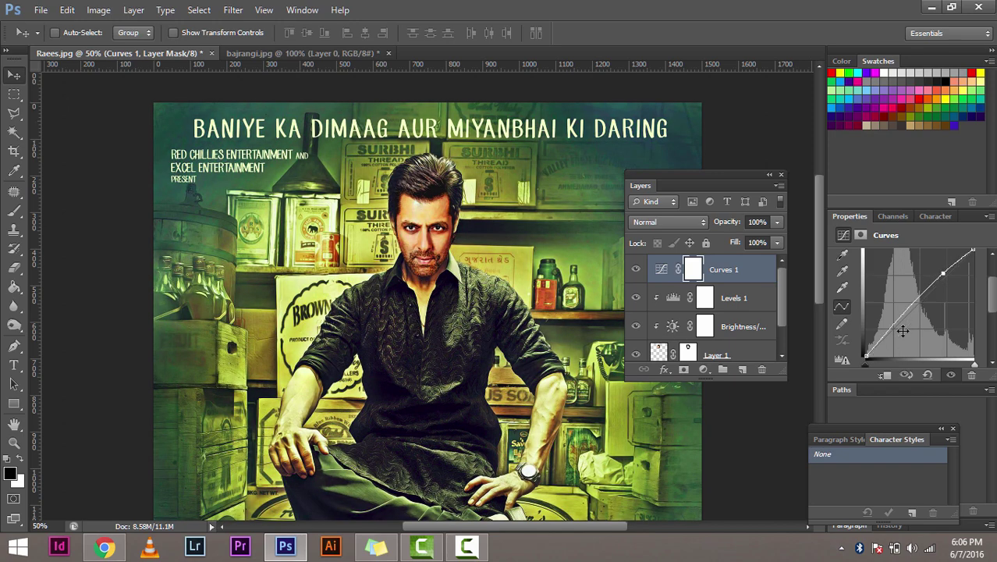
key(ctrl+alt+z)
key(ctrl+alt+z)
key(ctrl+alt+z)
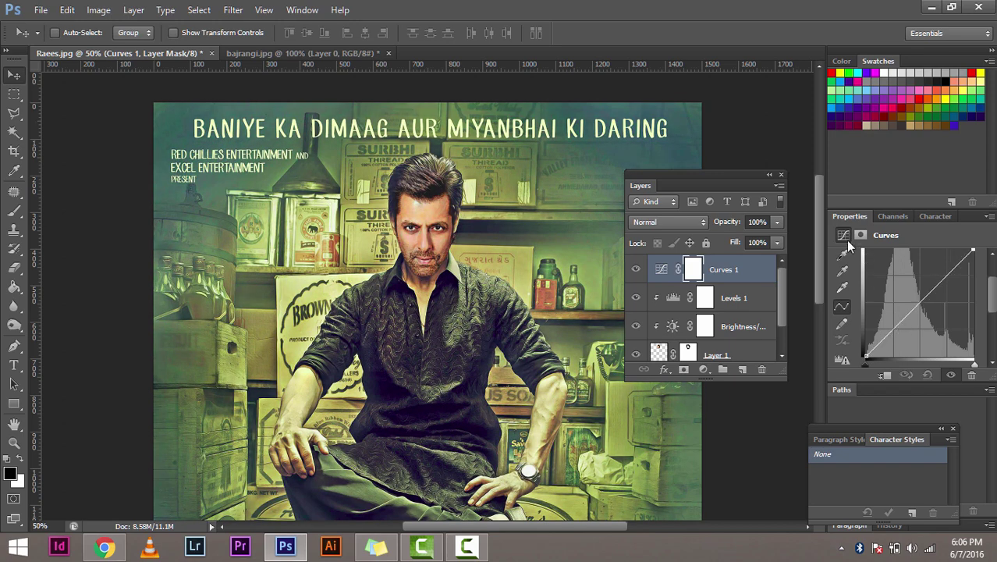
Clip Curves 1 to the cutout above Levels 1
right_click(724, 271)
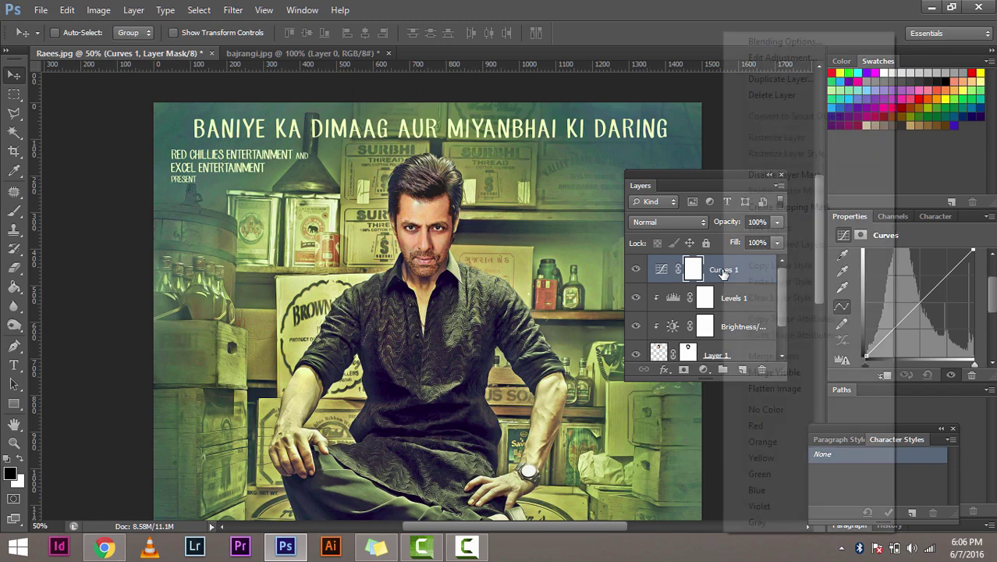
click(760, 208)
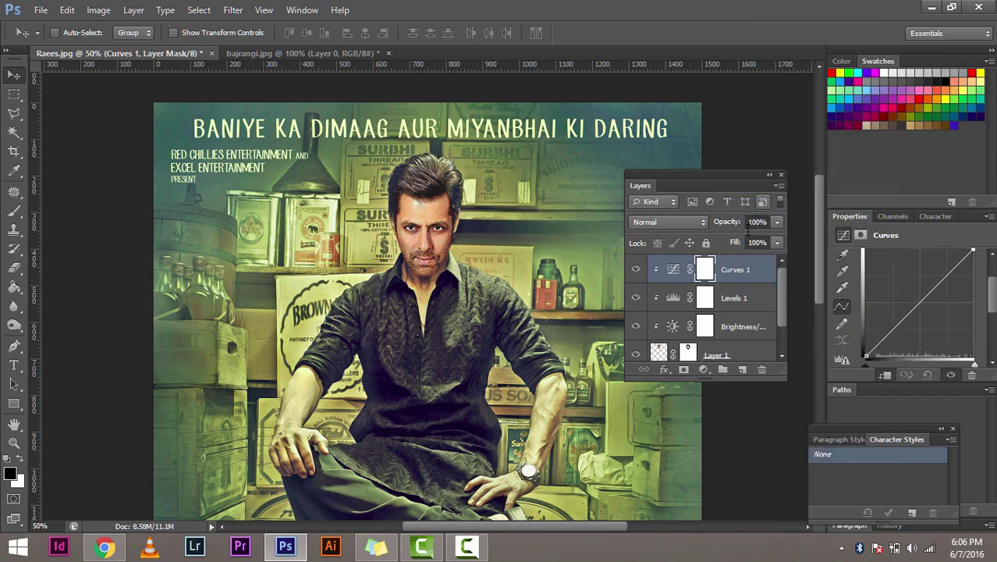
scroll(687, 275, down, 1)
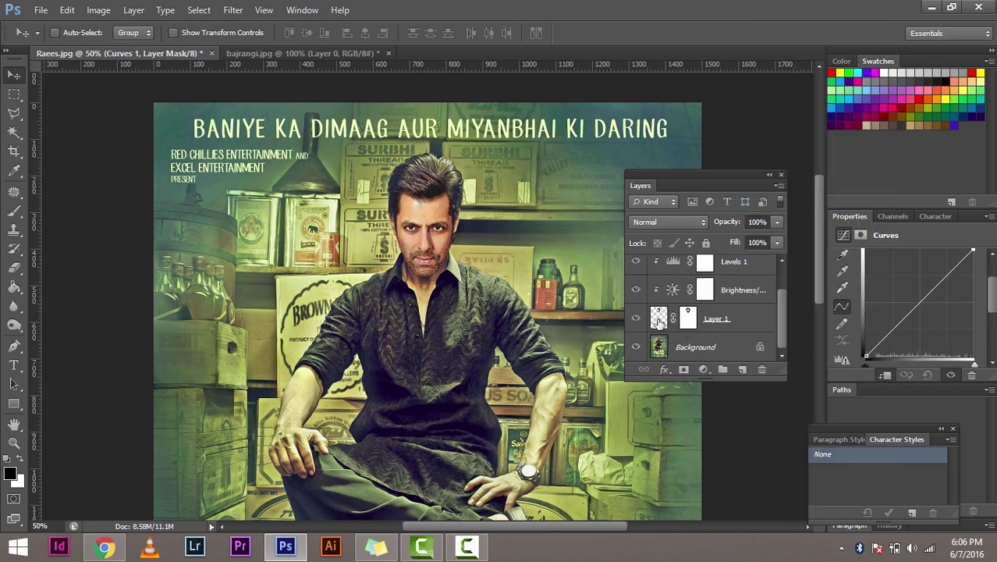
scroll(968, 328, up, 1)
Try a Blue-channel control point on Curves 1, then flatten it back toward straight
scroll(967, 328, up, 2)
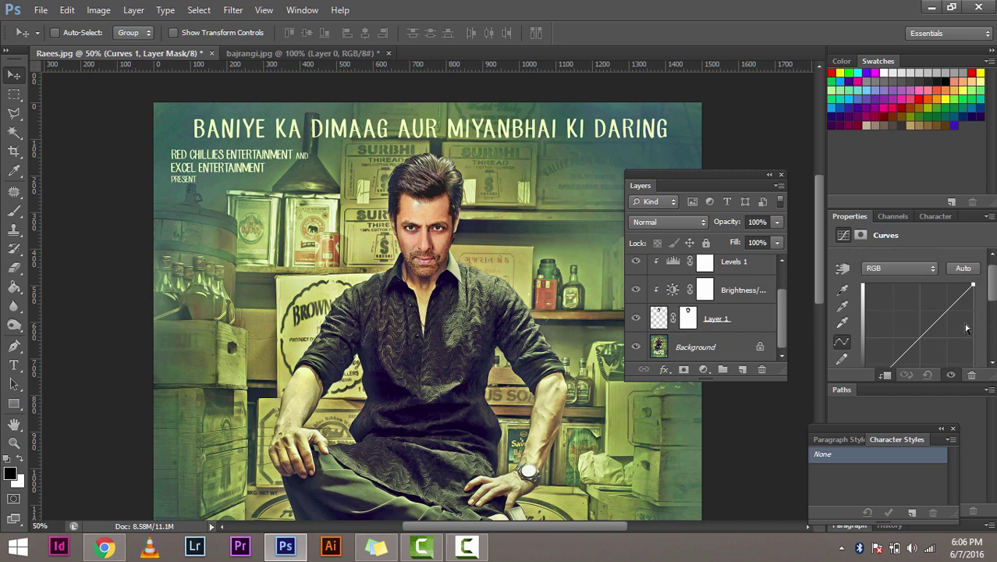
click(899, 268)
click(908, 318)
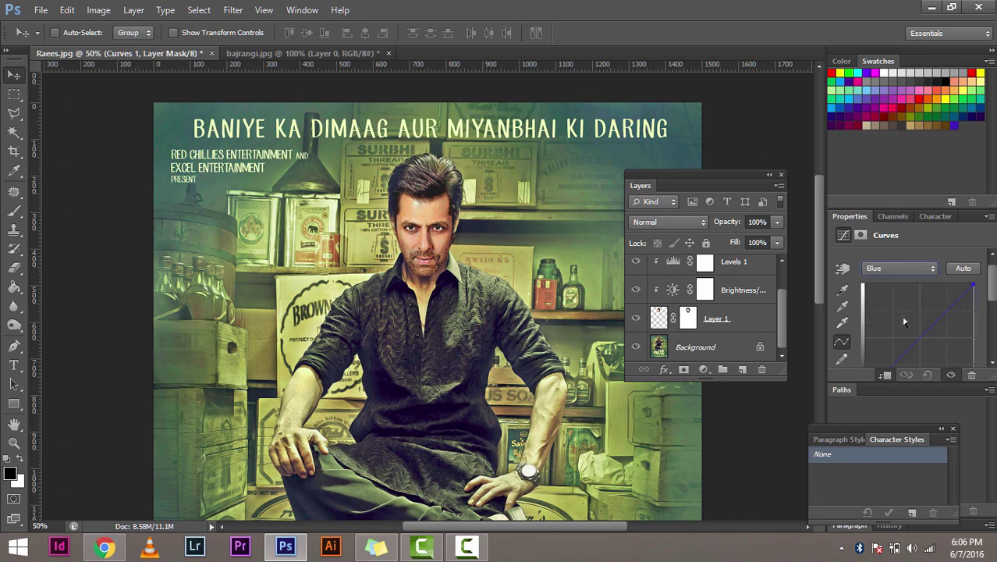
key(ctrl+plus)
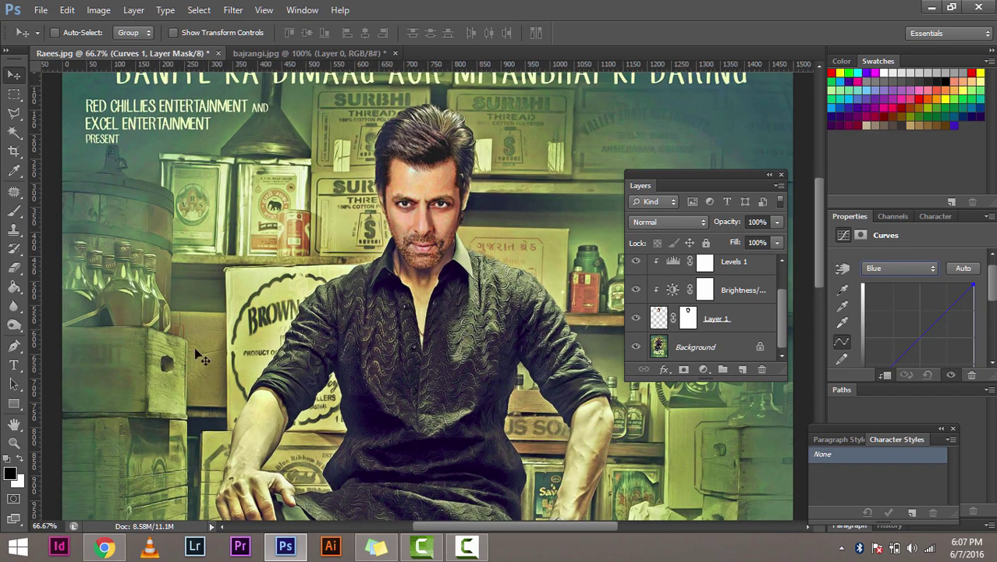
mouse_move(820, 219)
mouse_down()
mouse_move(820, 311)
mouse_move(706, 211)
mouse_up()
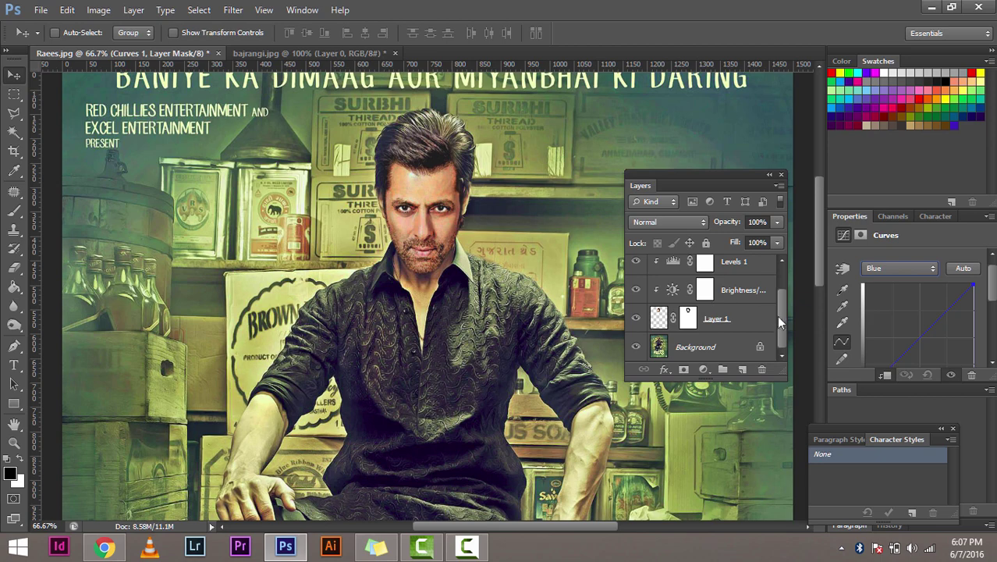
click(899, 267)
click(894, 321)
drag(989, 293, 989, 320)
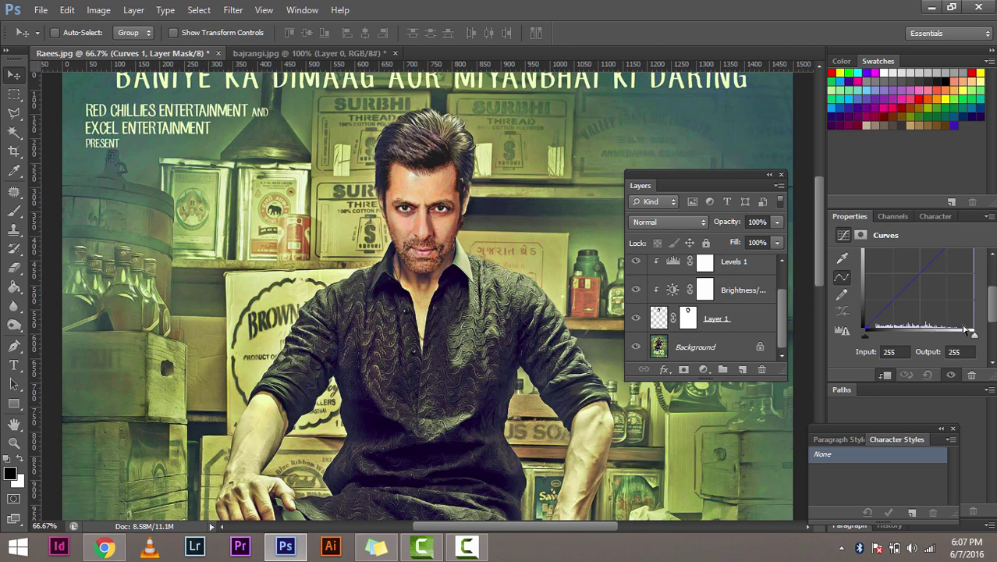
click(881, 315)
drag(882, 315, 875, 311)
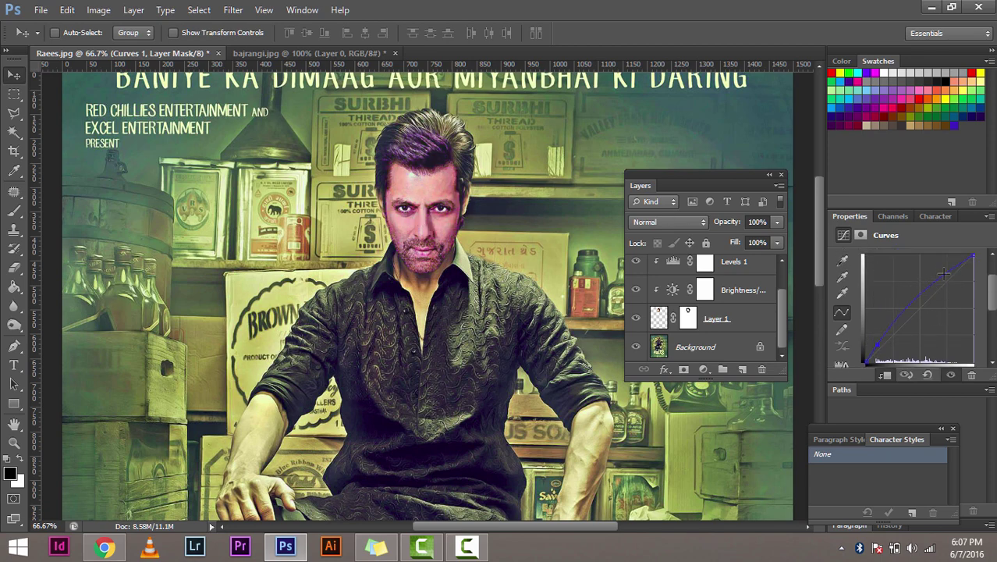
scroll(903, 301, down, 1)
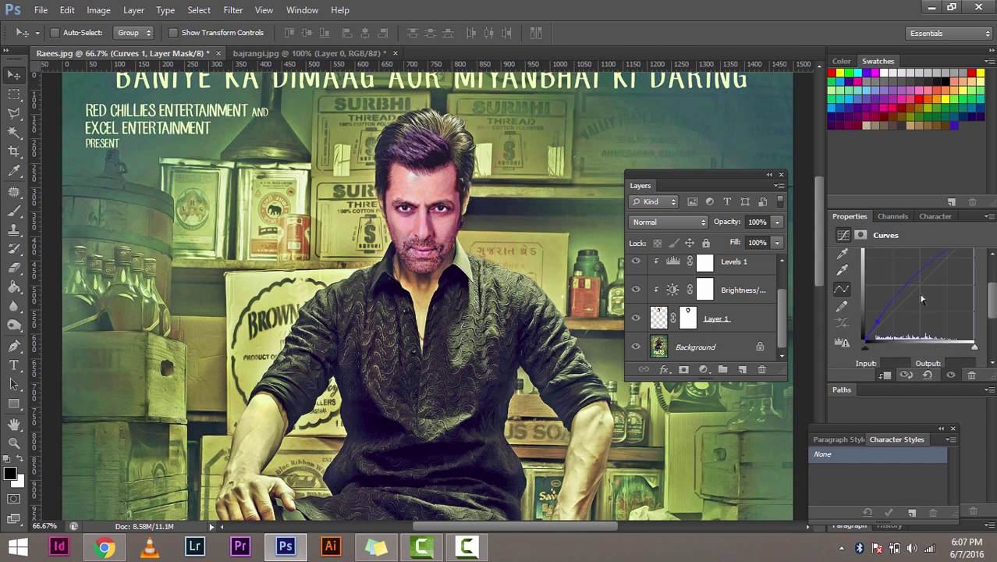
scroll(906, 285, down, 1)
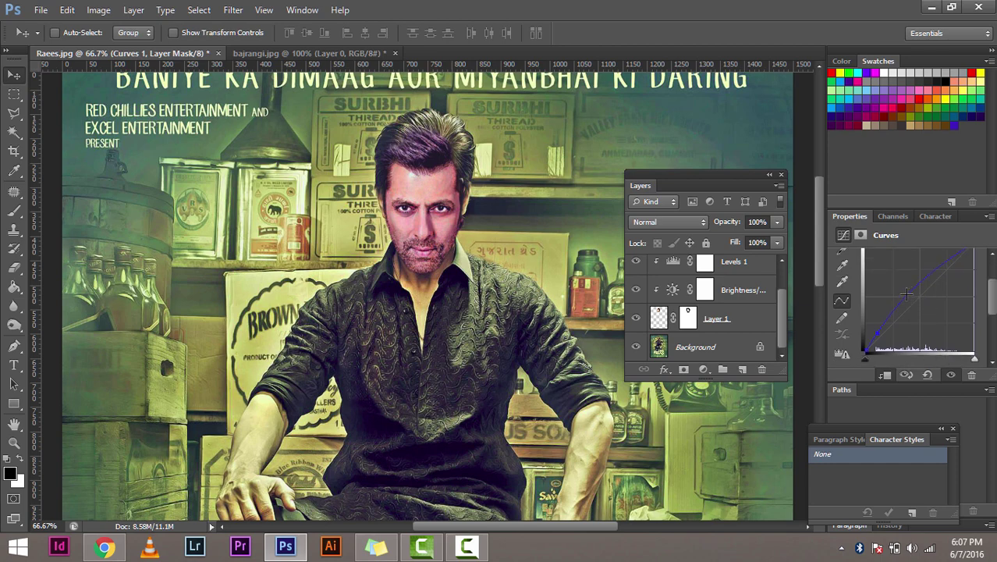
drag(909, 293, 911, 301)
Bow the Curves 1 curve gently upward with two fine-tuned points to brighten the face
key(ctrl+plus)
key(ctrl+plus)
scroll(360, 253, up, 3)
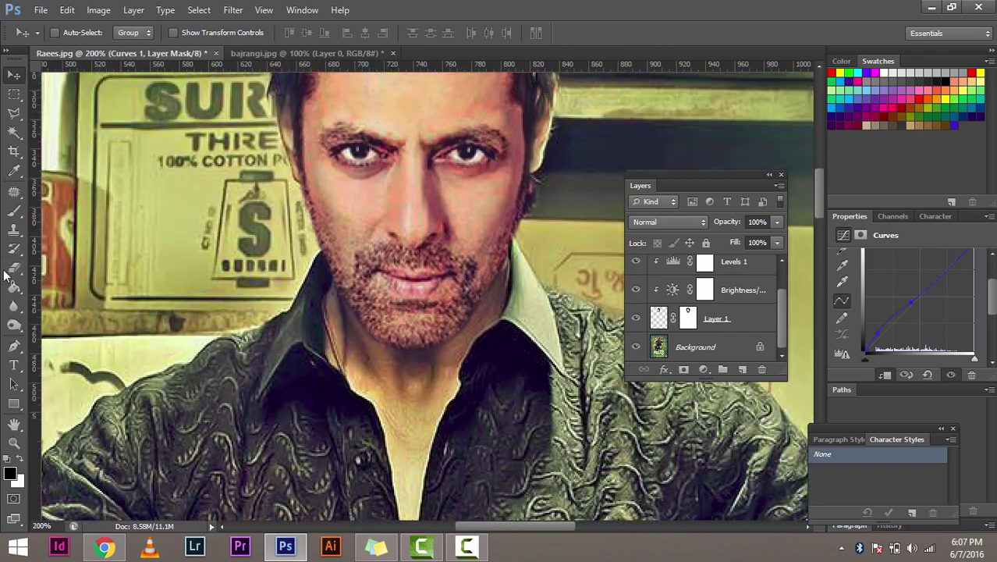
scroll(7, 275, up, 3)
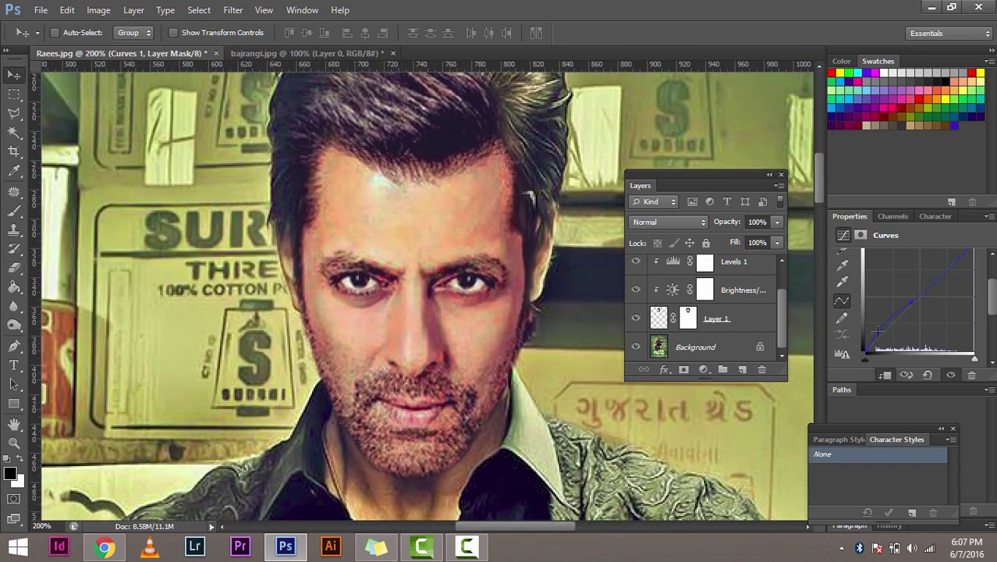
drag(876, 334, 890, 306)
mouse_move(879, 335)
mouse_down()
mouse_move(898, 309)
mouse_move(884, 331)
mouse_up()
drag(881, 331, 906, 309)
drag(907, 309, 903, 308)
drag(883, 330, 880, 331)
scroll(638, 269, up, 2)
Compare the face with Curves 1 hidden and shown, then add a low curve point
click(636, 269)
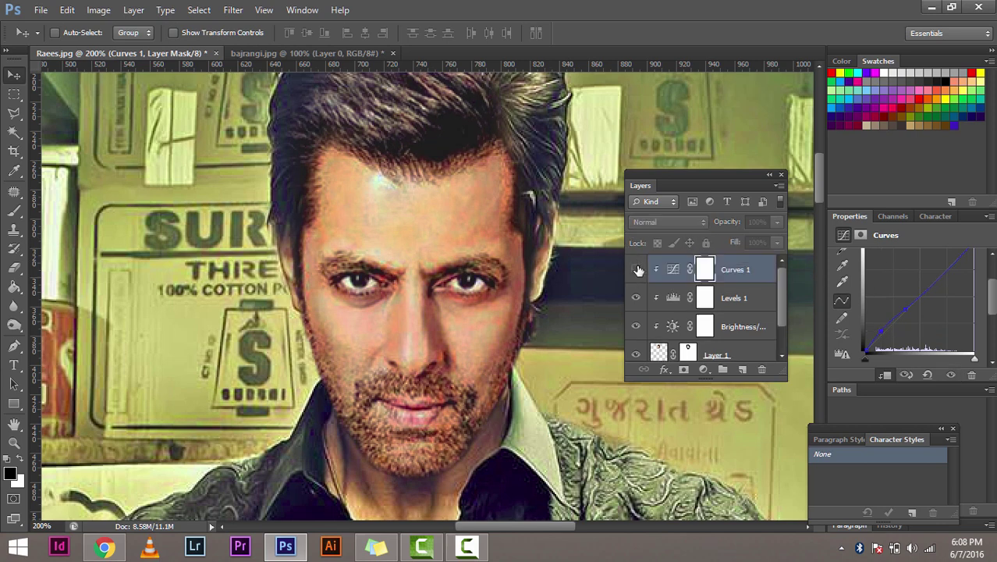
click(636, 269)
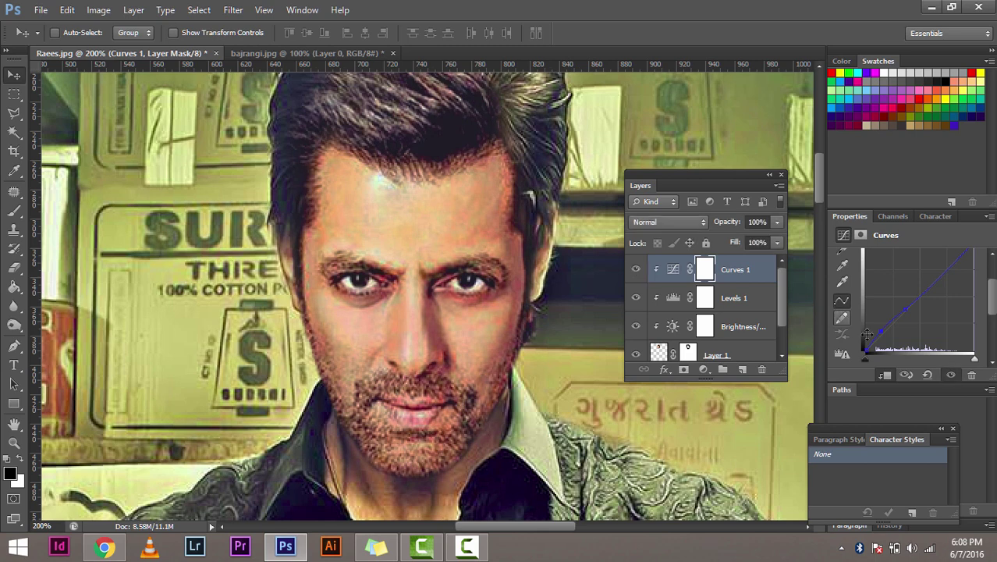
click(879, 330)
Zoom out to the whole poster and show the new adjustment layer types
key(ctrl+minus)
key(ctrl+minus)
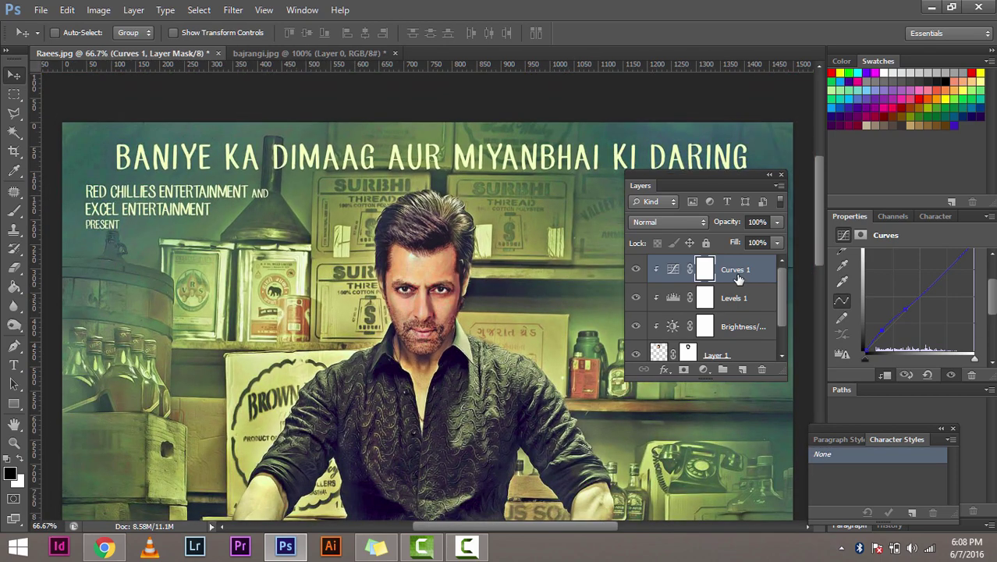
scroll(629, 284, down, 1)
scroll(655, 303, up, 1)
click(703, 368)
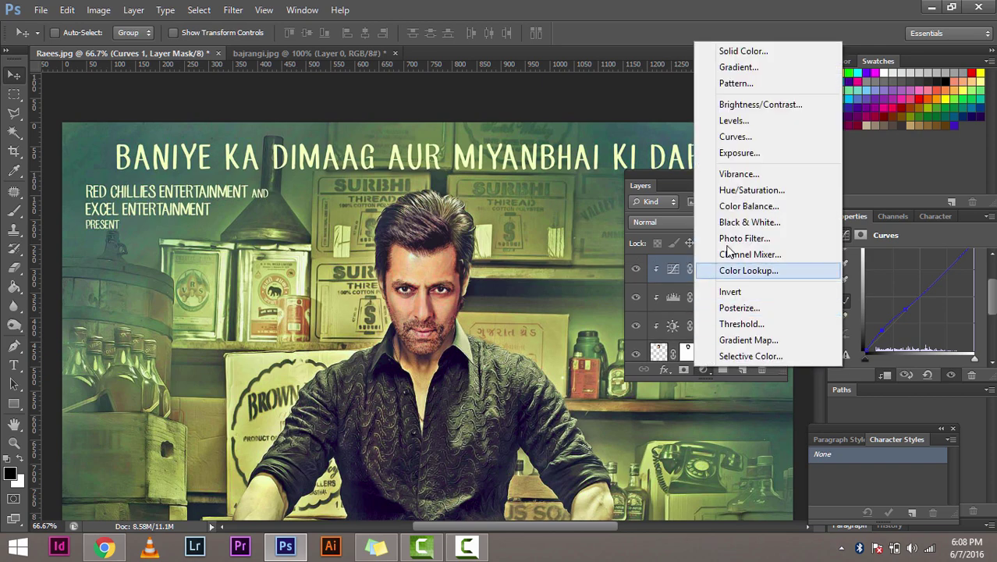
Add Hue/Saturation 1 above Curves 1, clip it to the cutout, and set Saturation to -20
click(742, 191)
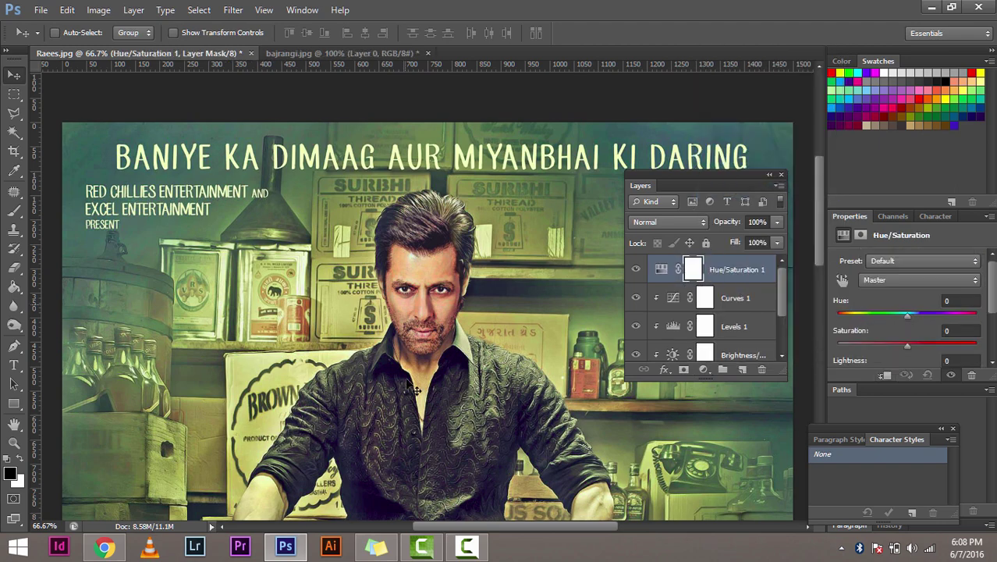
drag(818, 257, 819, 288)
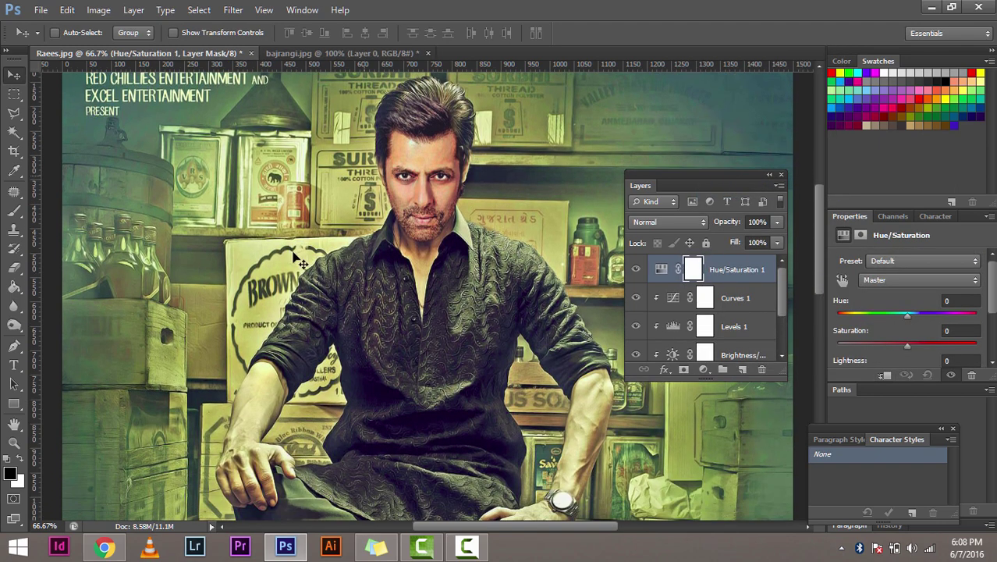
key(ctrl+plus)
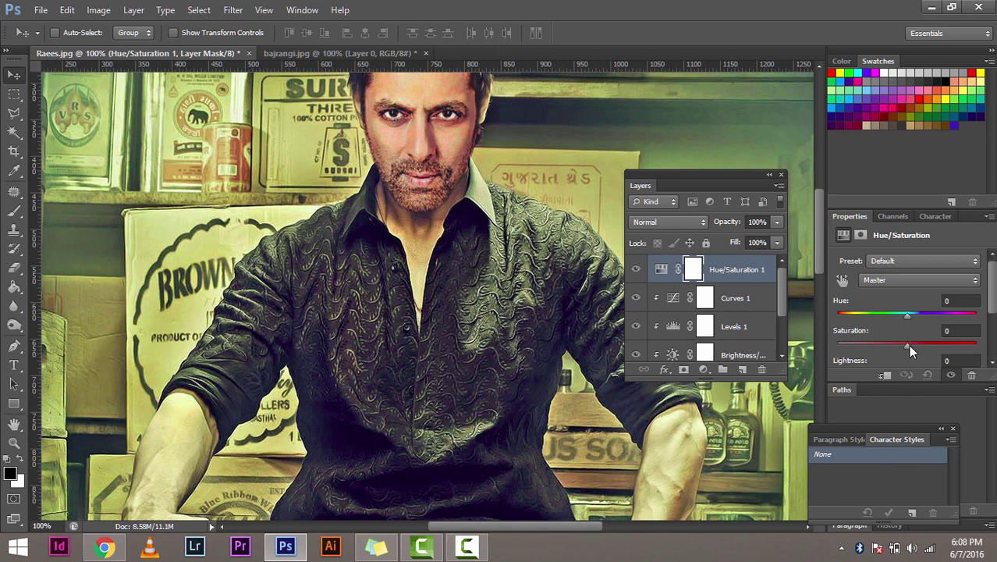
drag(907, 344, 892, 344)
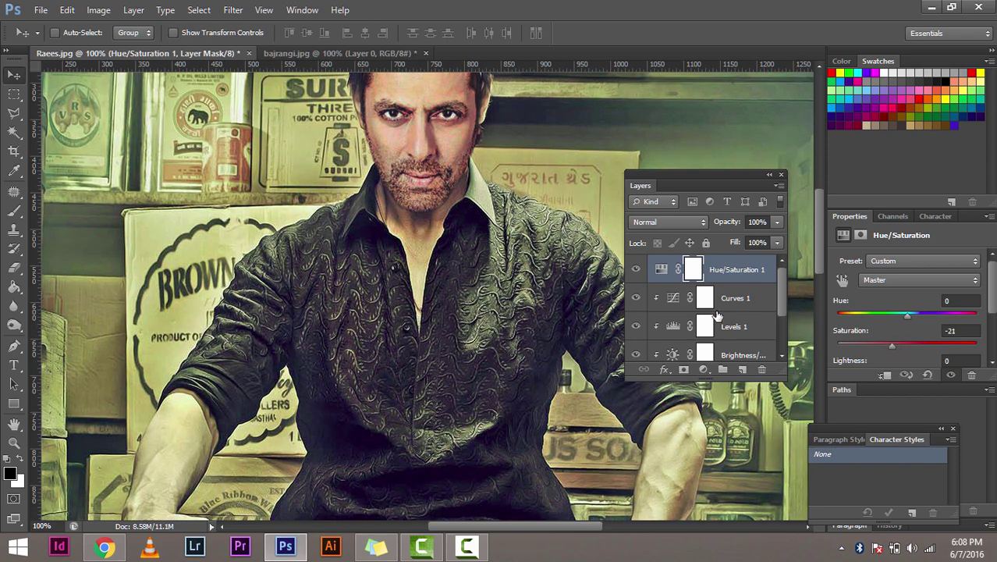
right_click(716, 275)
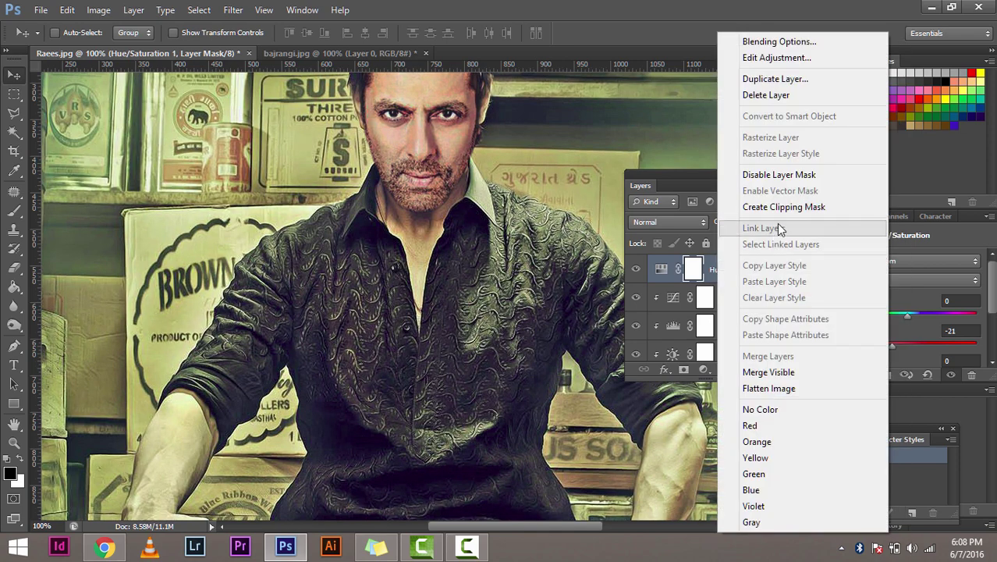
click(776, 207)
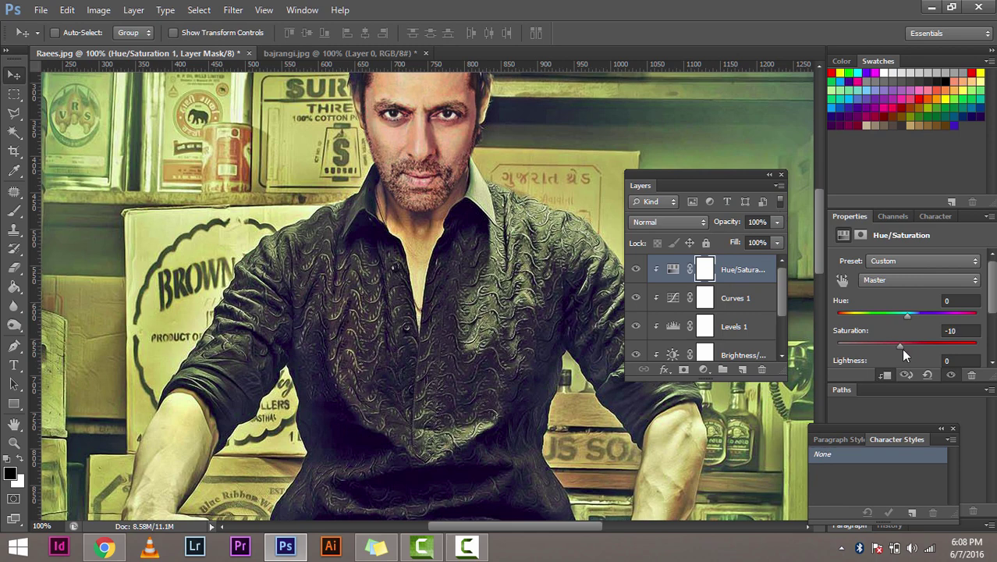
drag(911, 347, 892, 348)
click(959, 331)
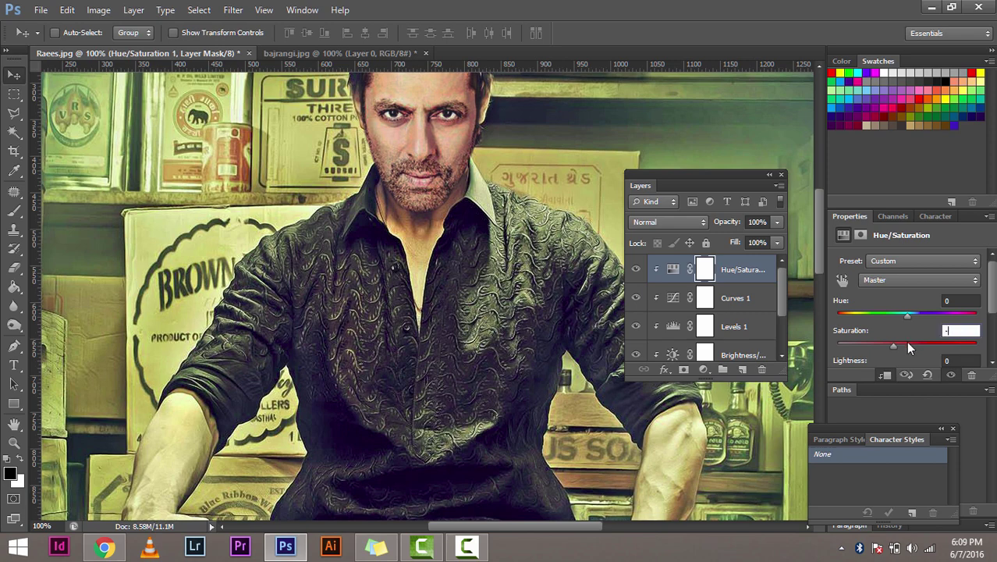
key(Down)
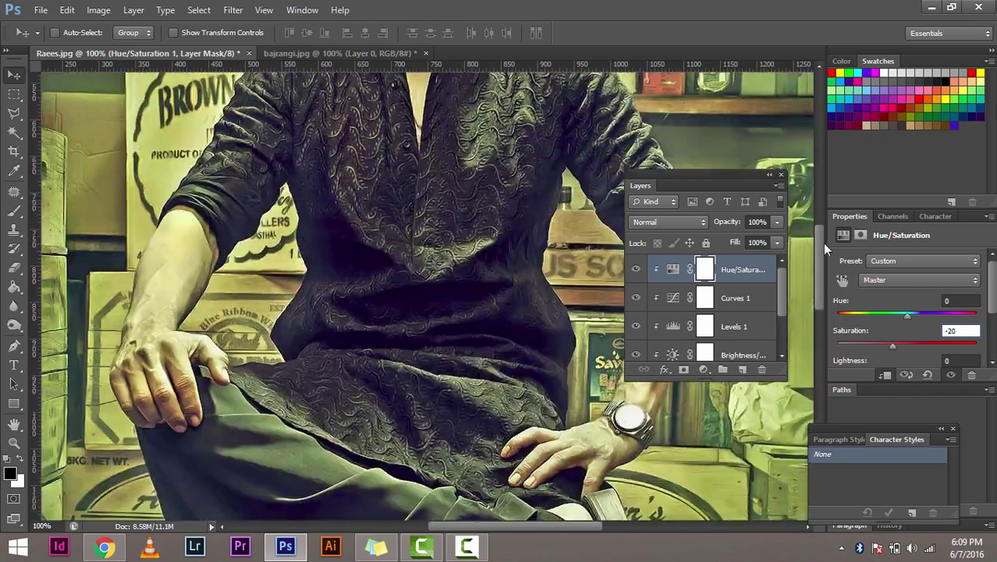
Test warmer and cooler Hue shifts on the face, resetting Hue to 0
drag(822, 243, 816, 191)
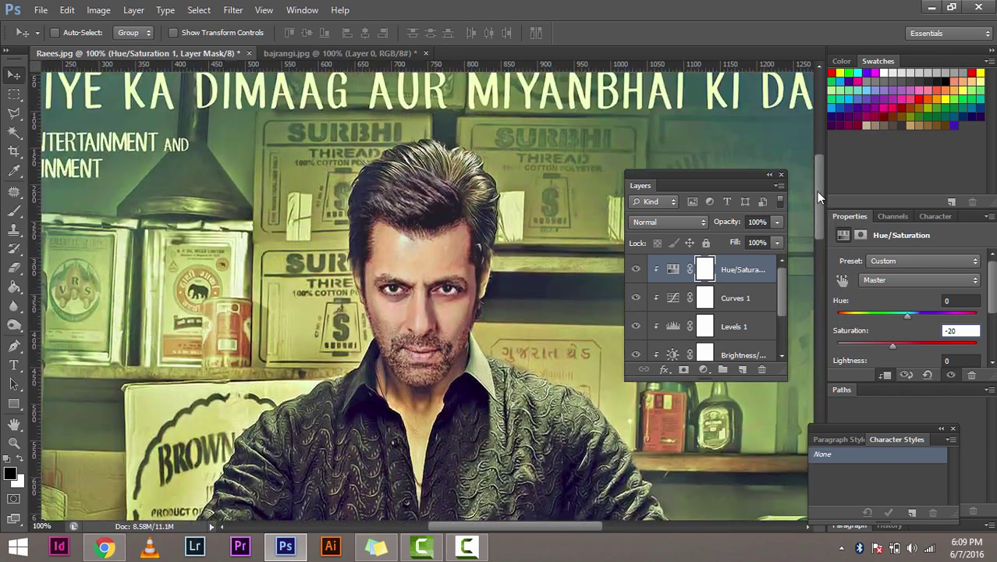
drag(904, 314, 836, 324)
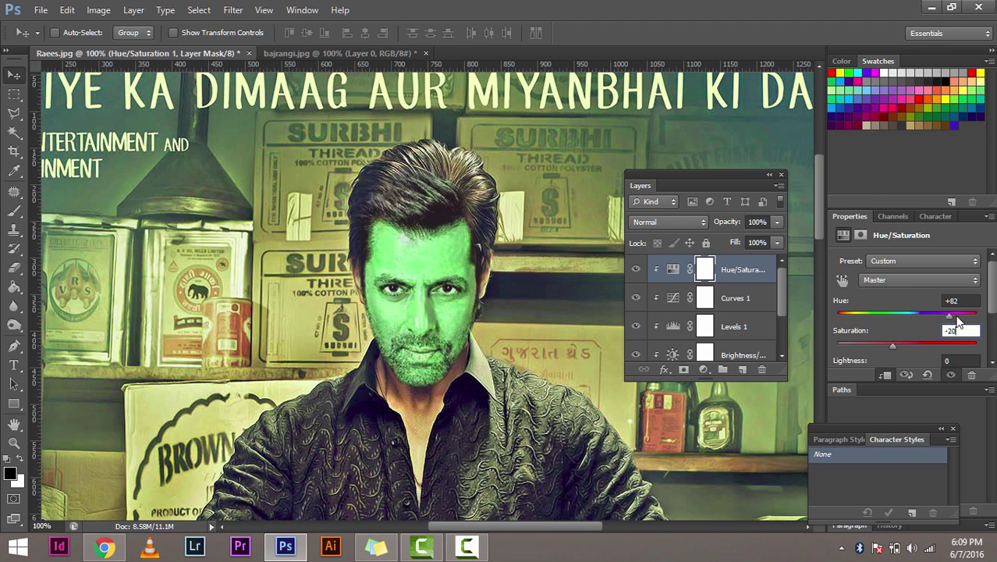
key(shift+Tab)
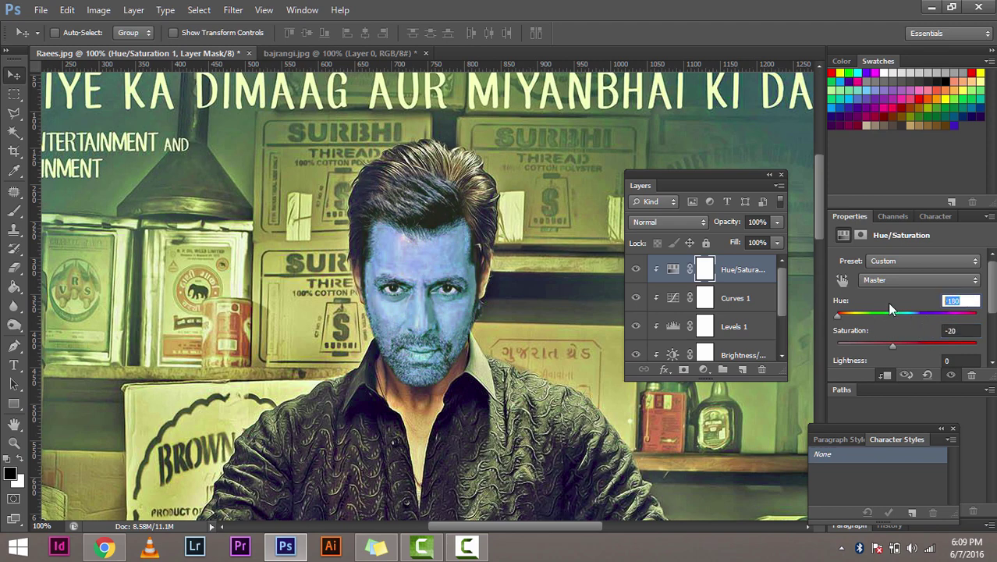
text(0)
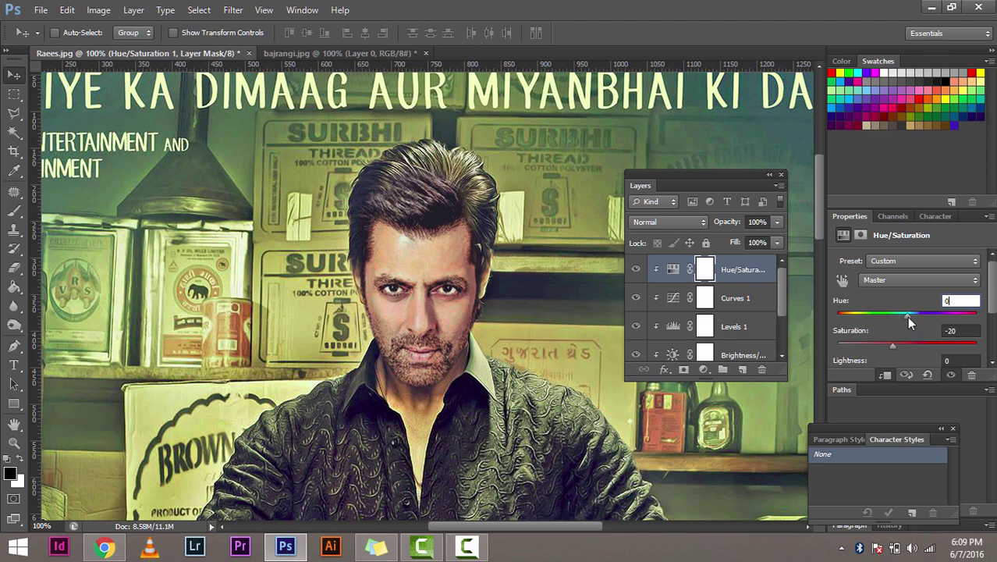
drag(907, 314, 914, 315)
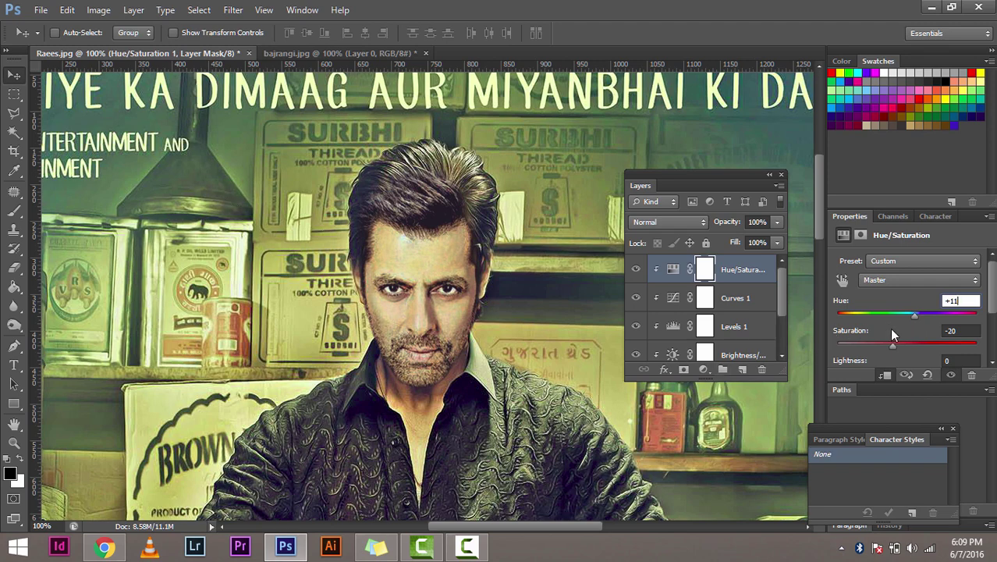
drag(917, 316, 905, 314)
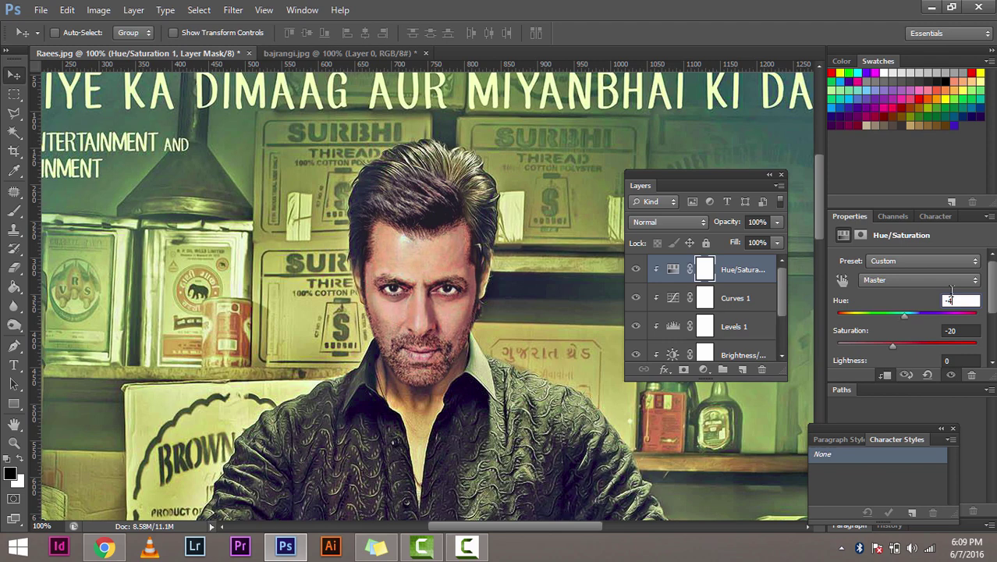
text(0)
drag(906, 317, 912, 315)
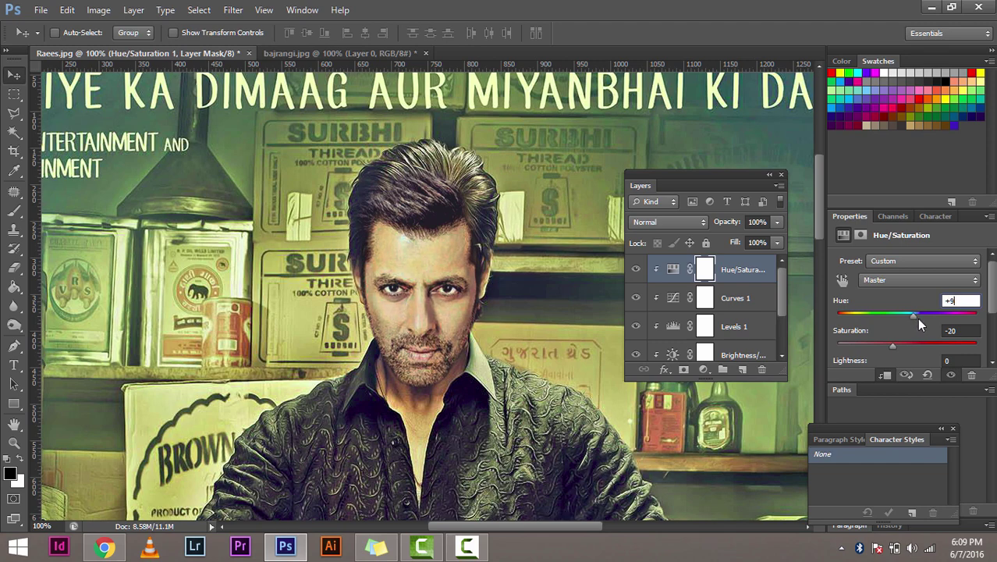
Set the Hue/Saturation 1 Hue value to 5, keeping Saturation at -20
click(963, 301)
text(9)
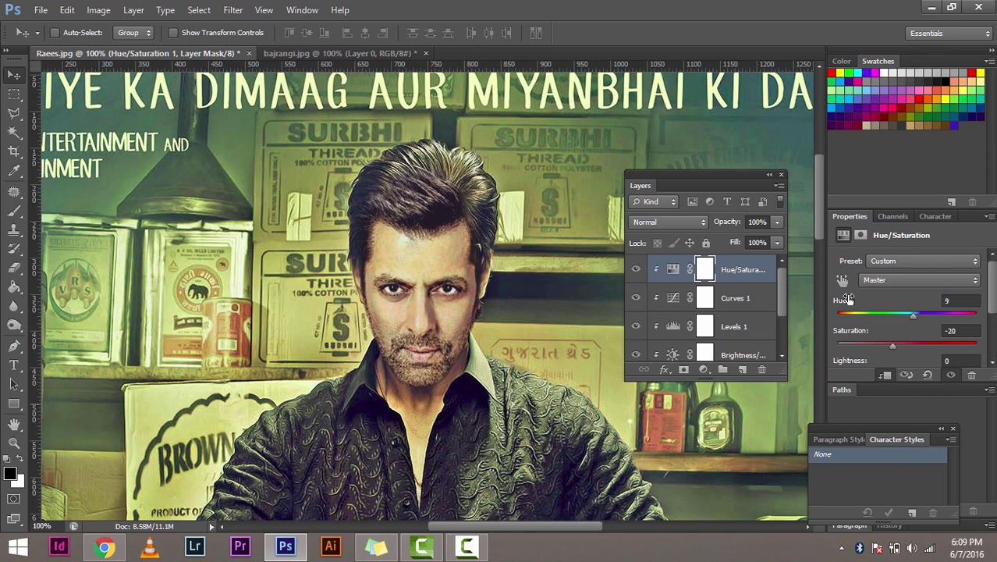
scroll(803, 296, down, 1)
scroll(811, 283, down, 2)
scroll(812, 282, down, 1)
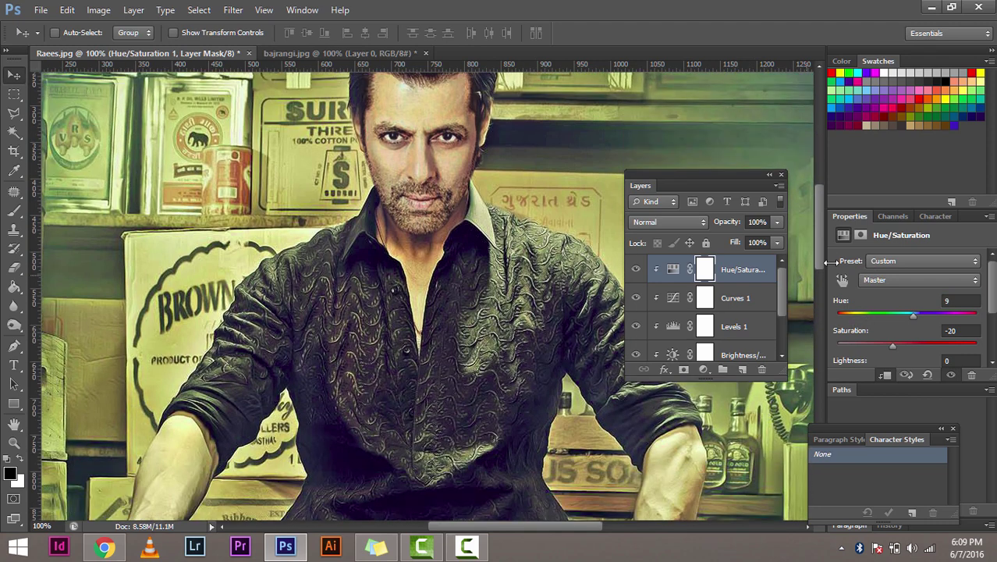
scroll(803, 281, up, 2)
click(944, 301)
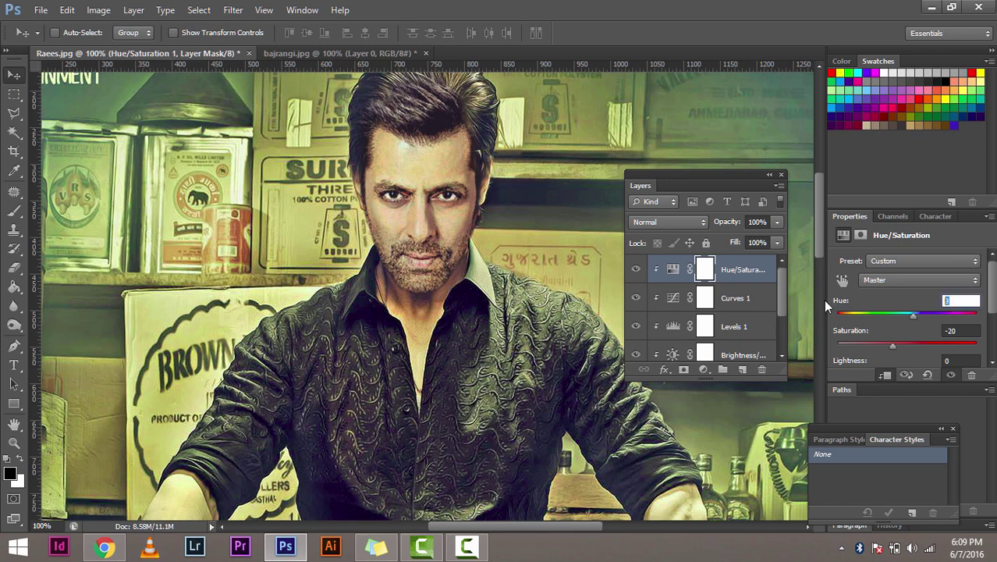
text(5)
key(Return)
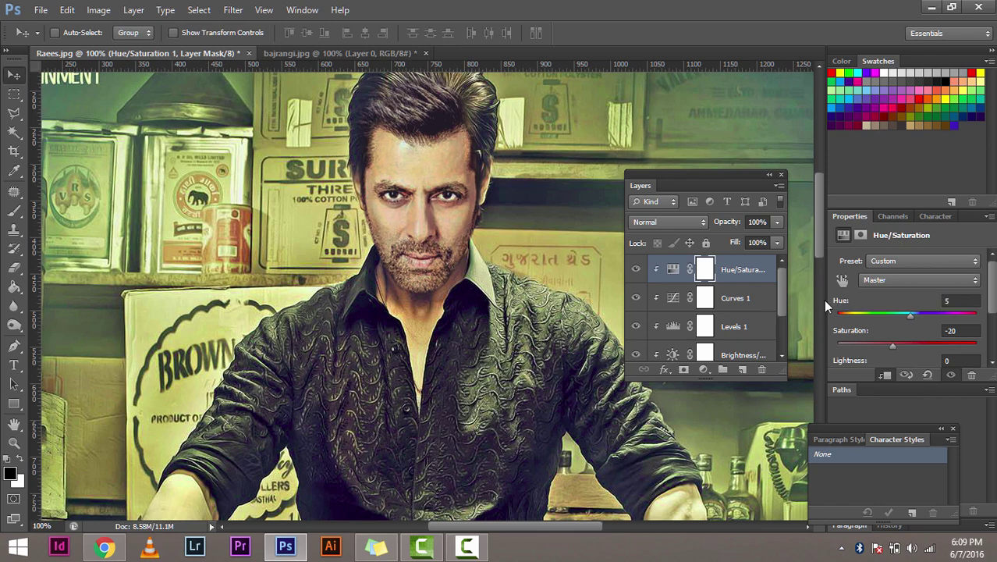
key(ctrl+minus)
key(ctrl+minus)
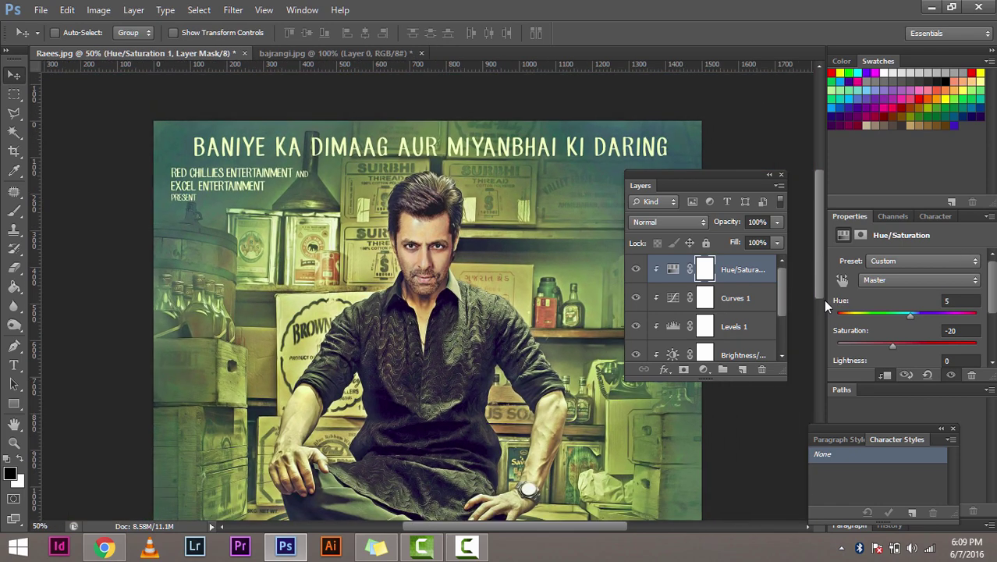
scroll(679, 441, down, 3)
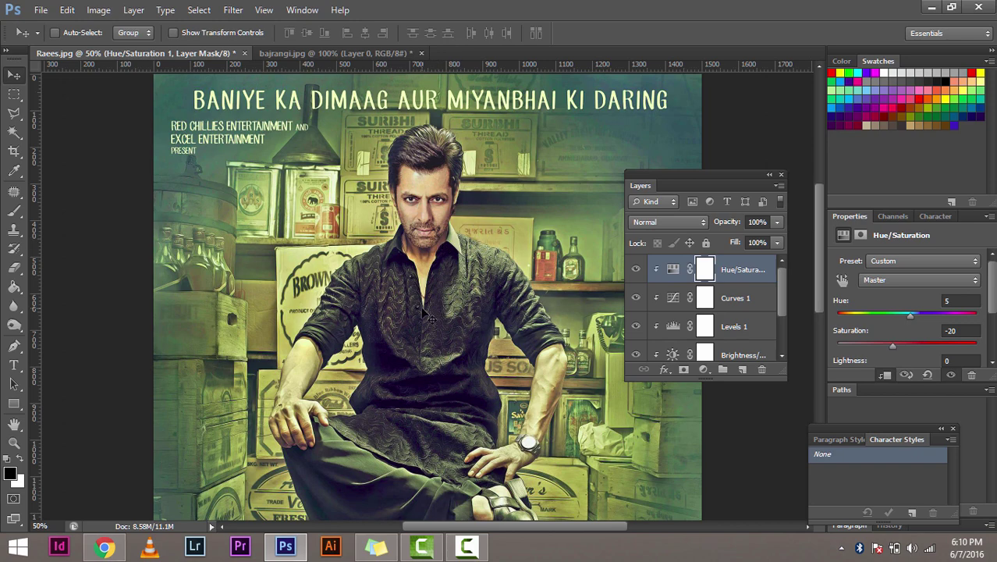
scroll(437, 308, down, 3)
scroll(455, 289, up, 3)
scroll(457, 288, down, 3)
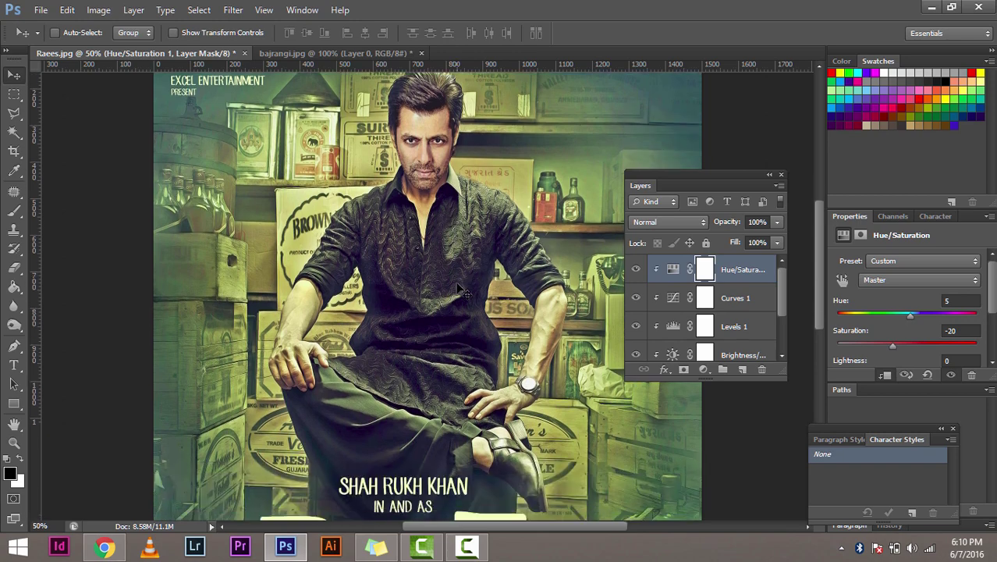
scroll(457, 289, up, 1)
scroll(457, 288, up, 3)
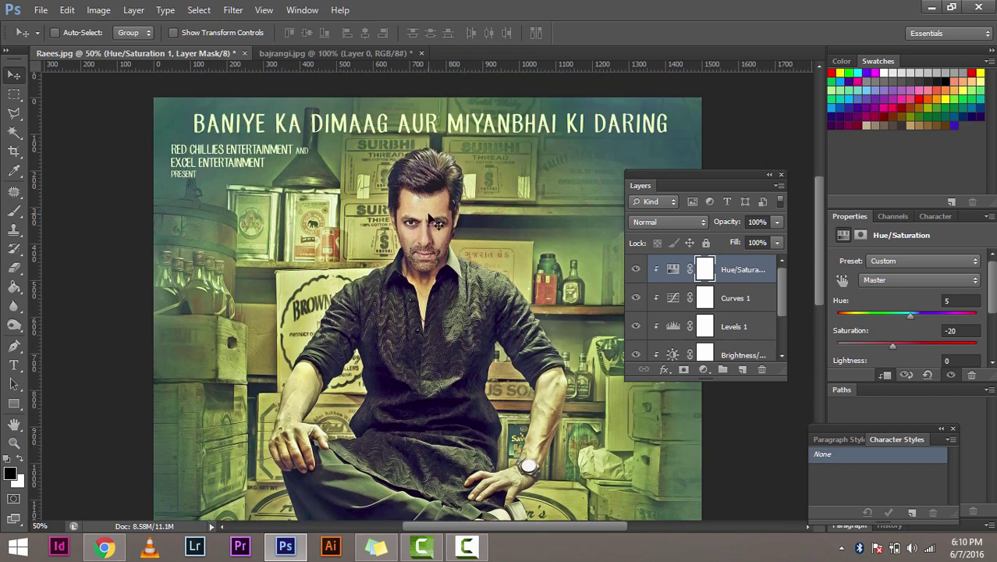